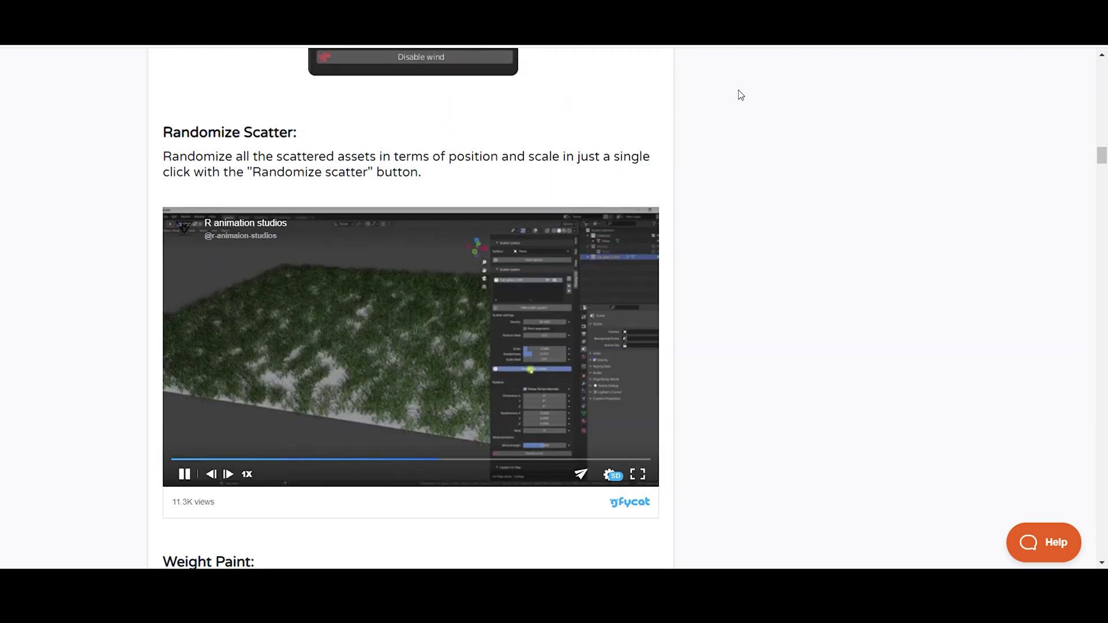
Look through the vegetation add-on's product page, from the Randomize Scatter and Weight Paint features to the Trees assets.
scroll(741, 96, "down", 7)
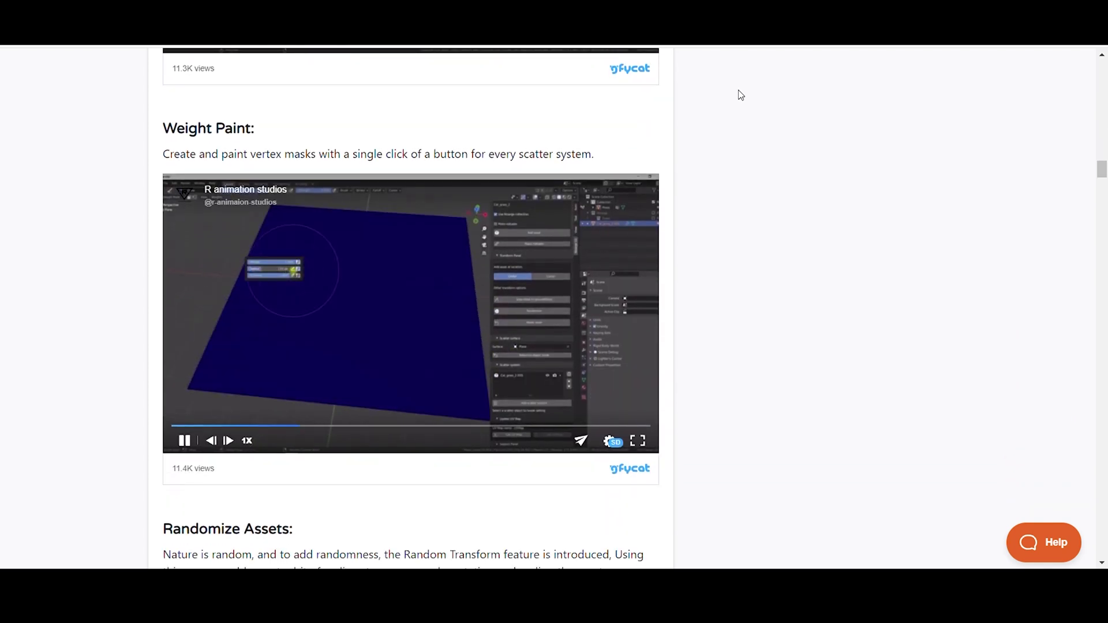
scroll(740, 96, "down", 5)
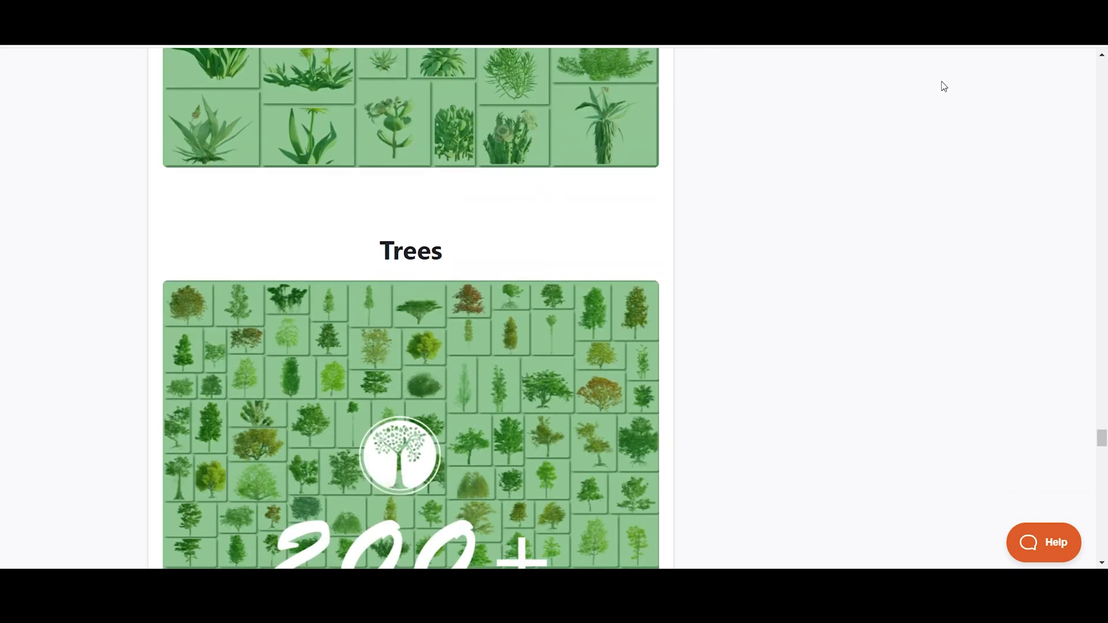
scroll(944, 86, "down", 2)
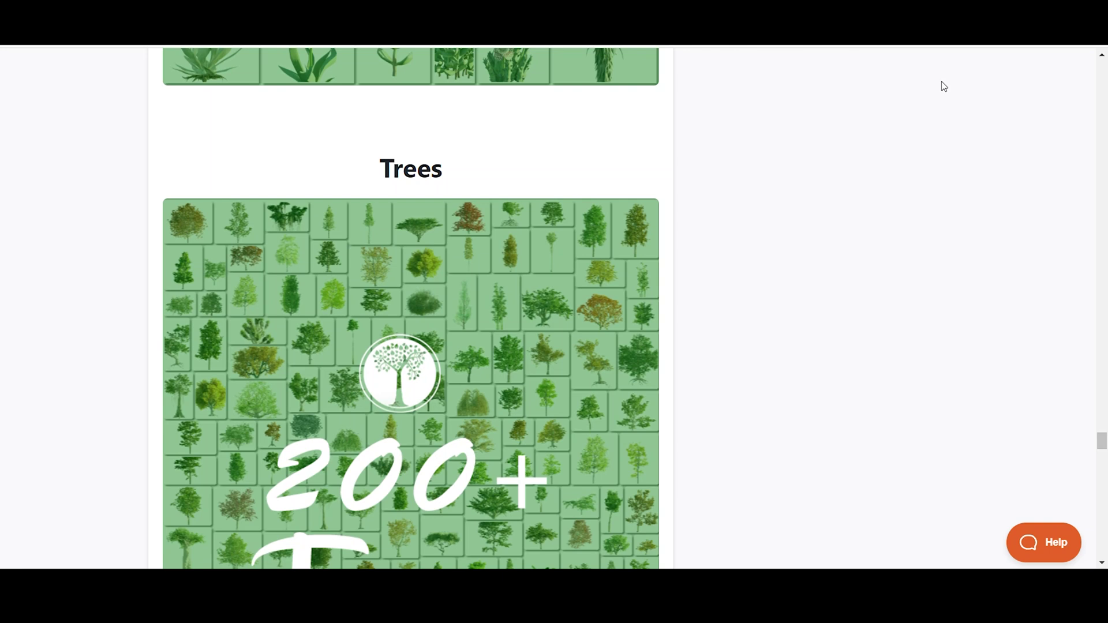
scroll(944, 87, "down", 3)
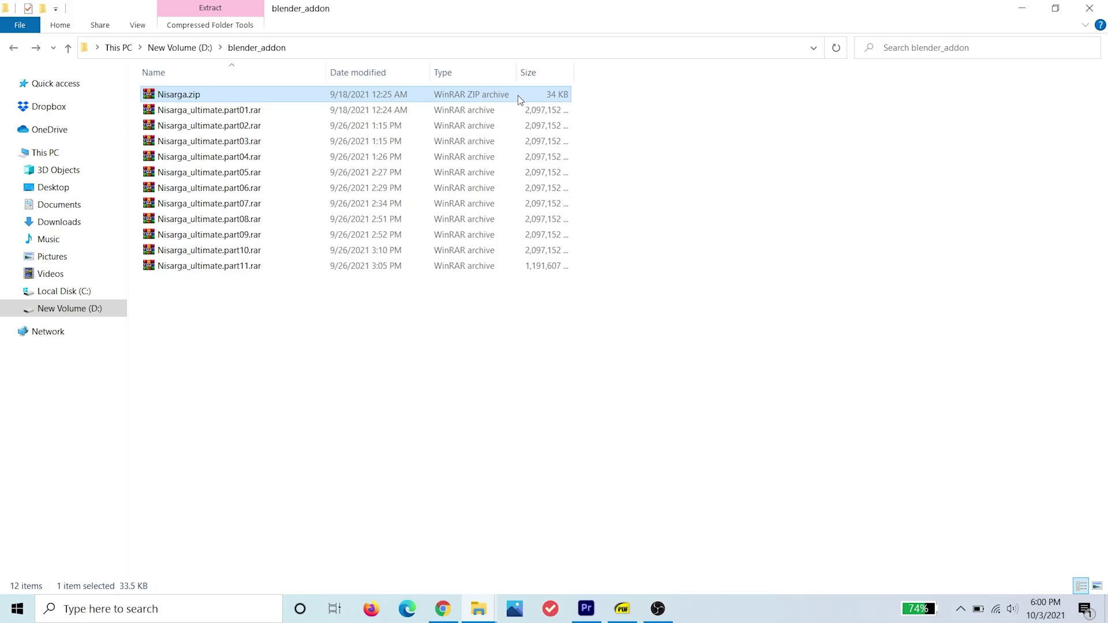
Bring up the available actions for the archive Nisarga_ultimate.part01.rar in the blender_addon folder.
left_click(540, 111)
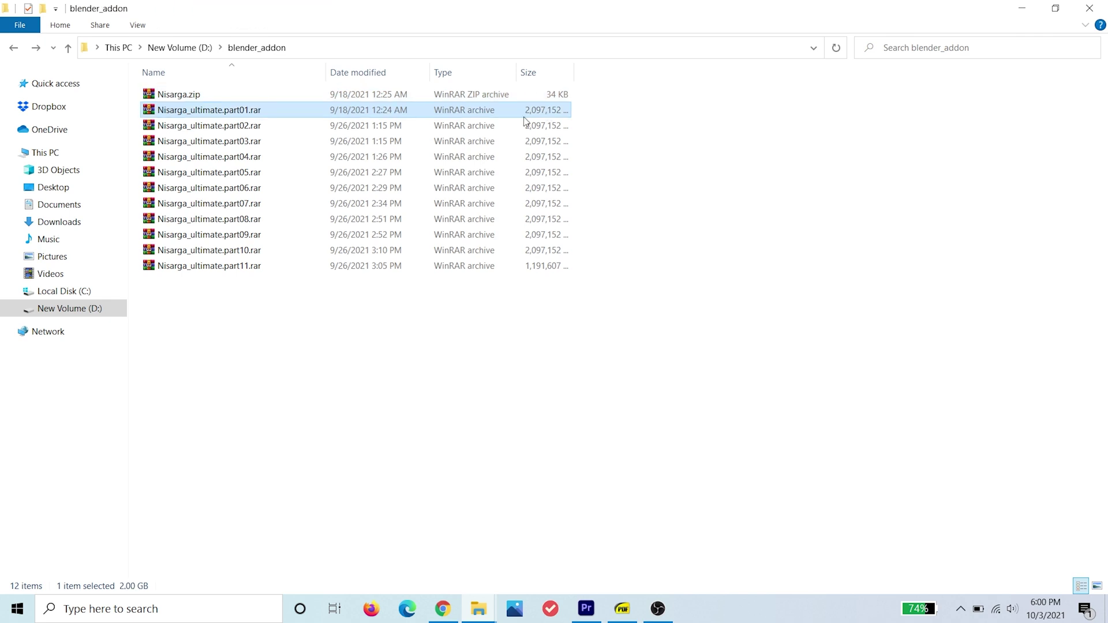
right_click(510, 112)
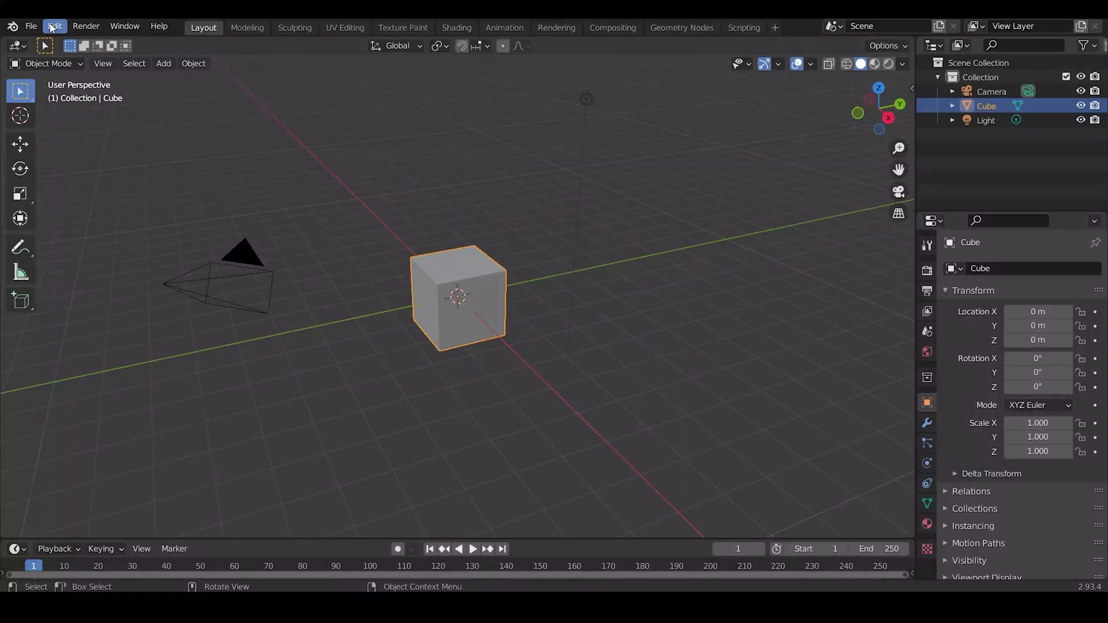
Switch to Blender and install the add-on file Nisarga.zip from D:\blender_addon.
left_click(54, 25)
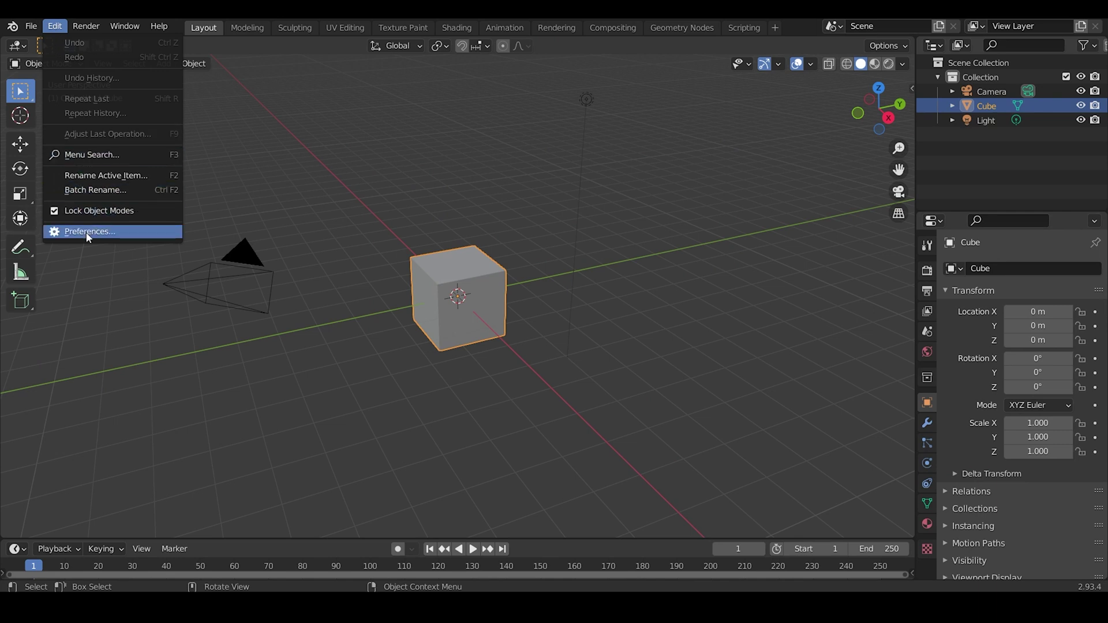
left_click(124, 233)
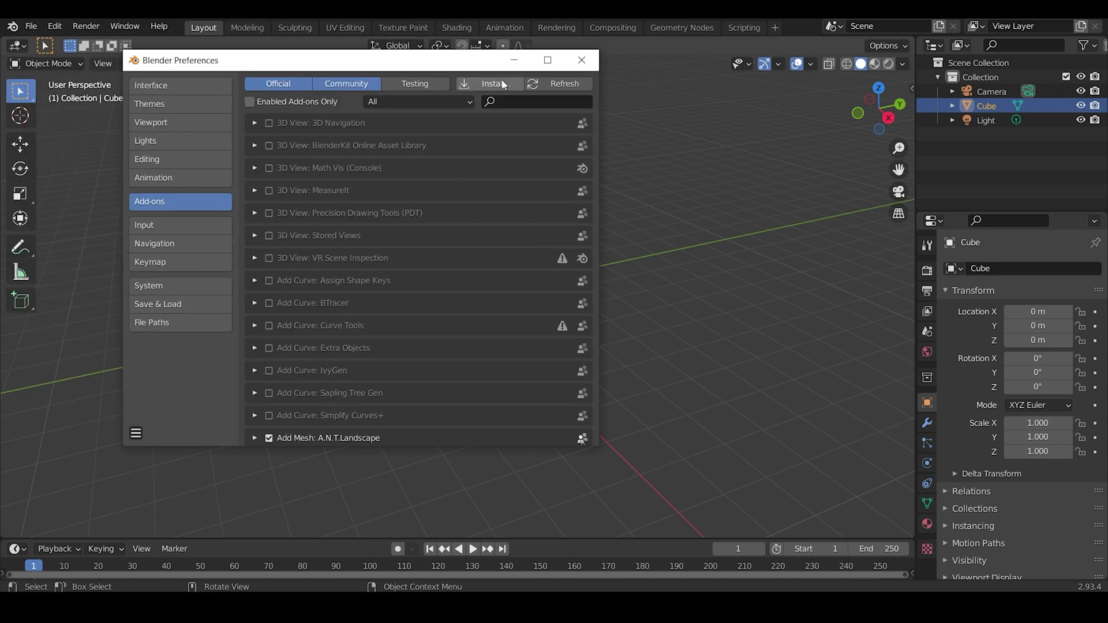
left_click(502, 85)
left_click(60, 449)
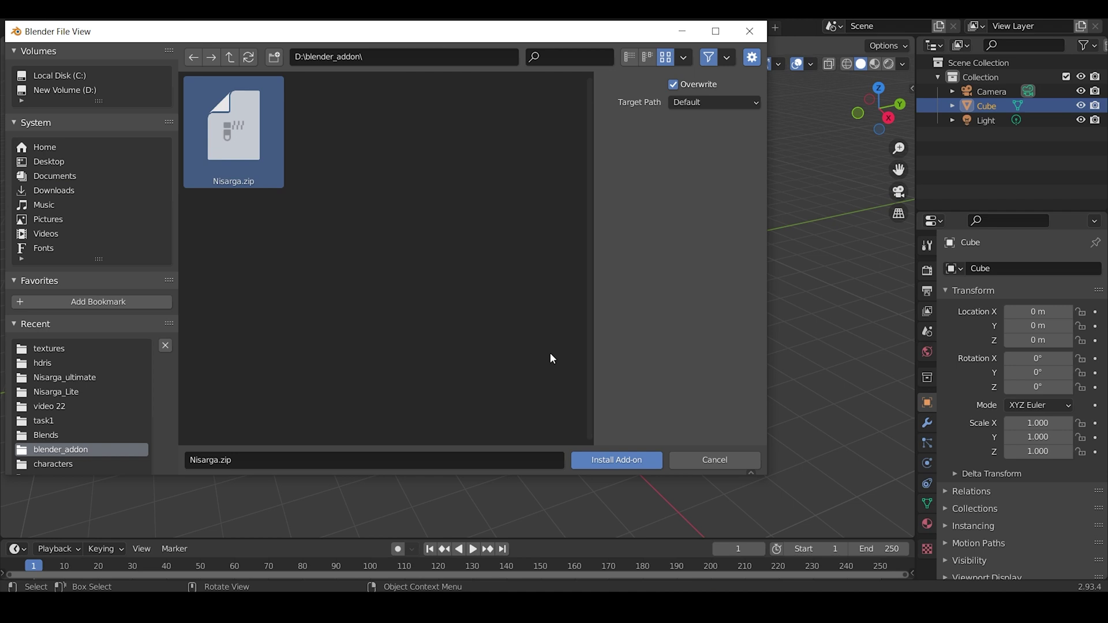
left_click(646, 462)
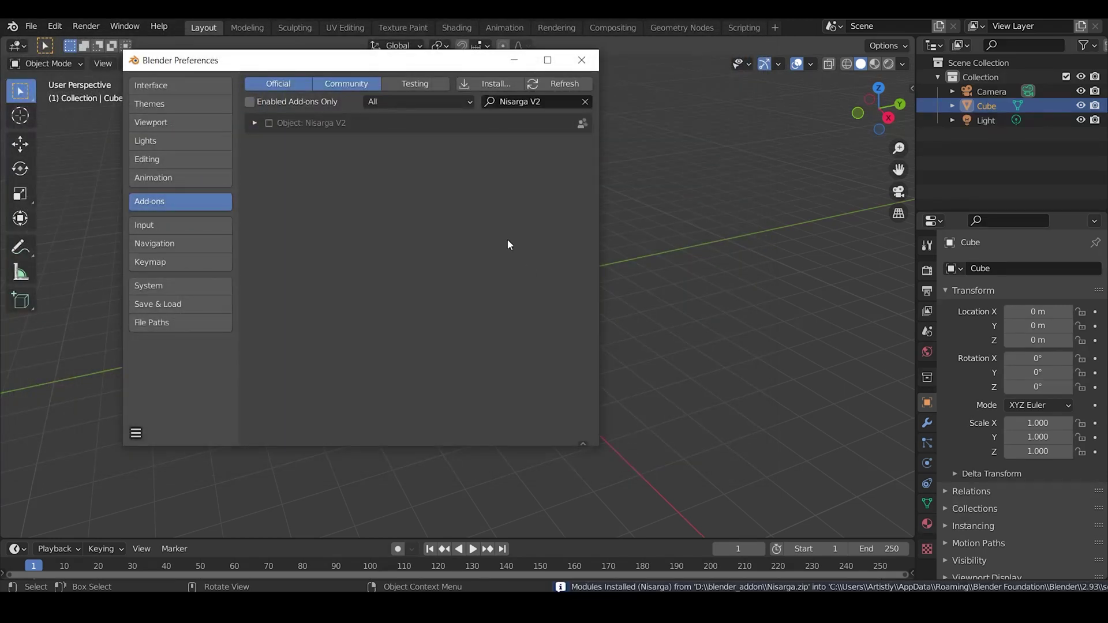
Enable the Nisarga V2 add-on, set its library path to D:\blender_addon\Nisarga_ultimate\ and close the preferences.
left_click(254, 123)
left_click(268, 123)
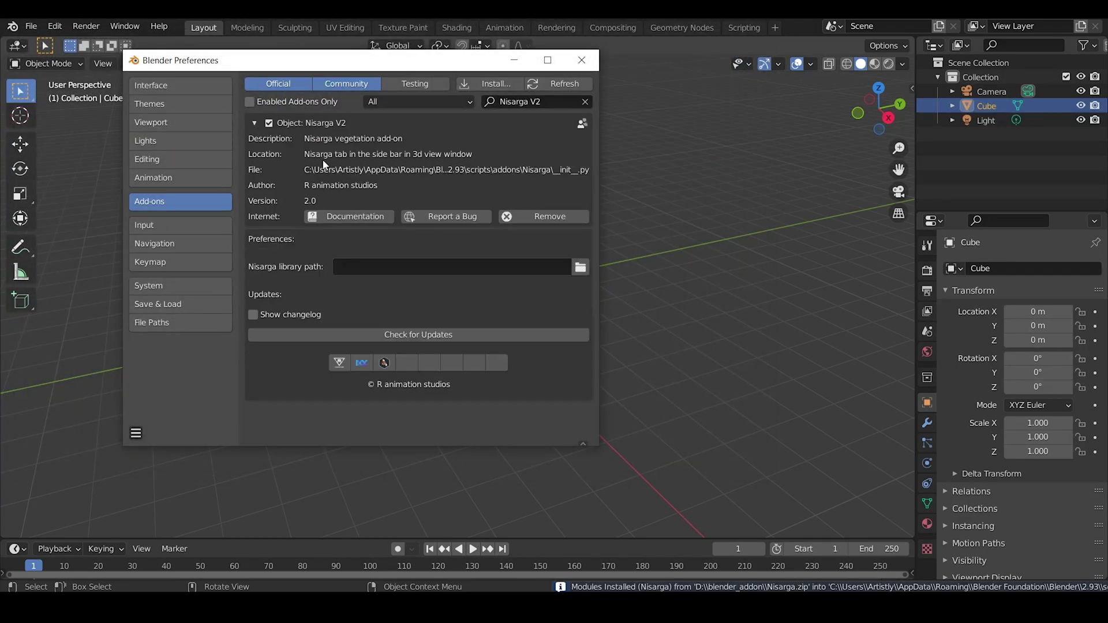
left_click(584, 271)
left_click(646, 461)
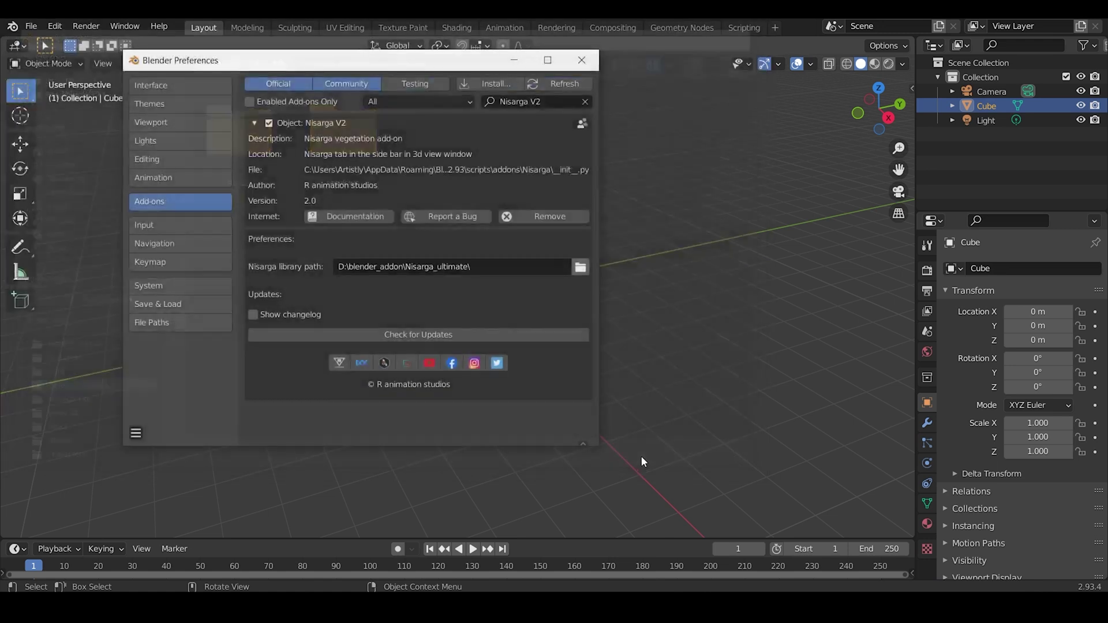
left_click(582, 60)
Check that the Nisarga V2 asset tools are available in the 3D viewport.
key("n")
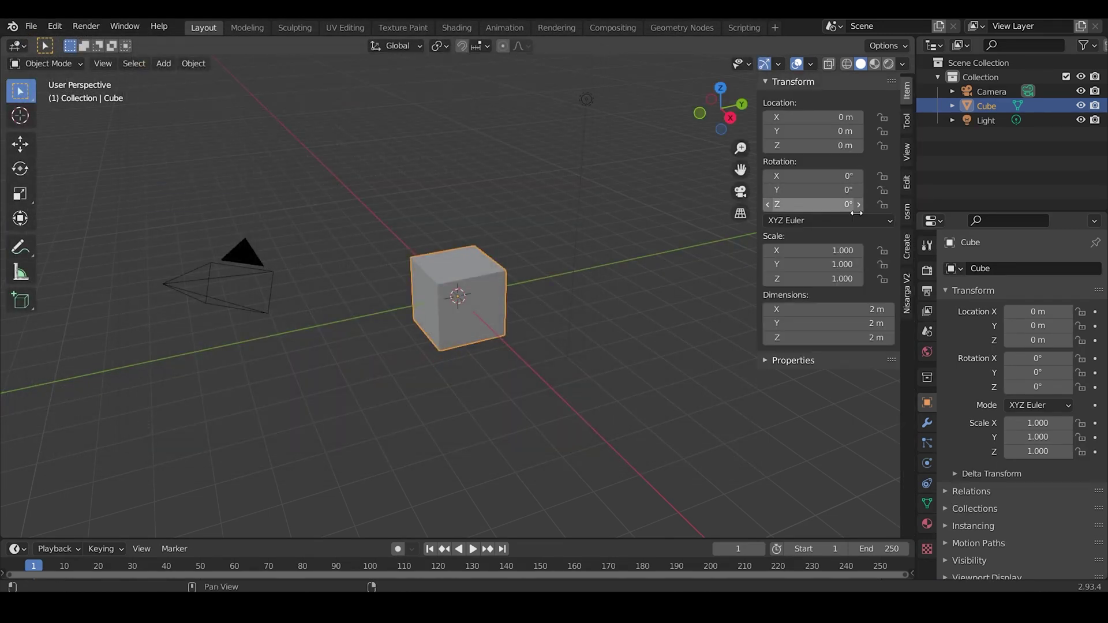
left_click(907, 294)
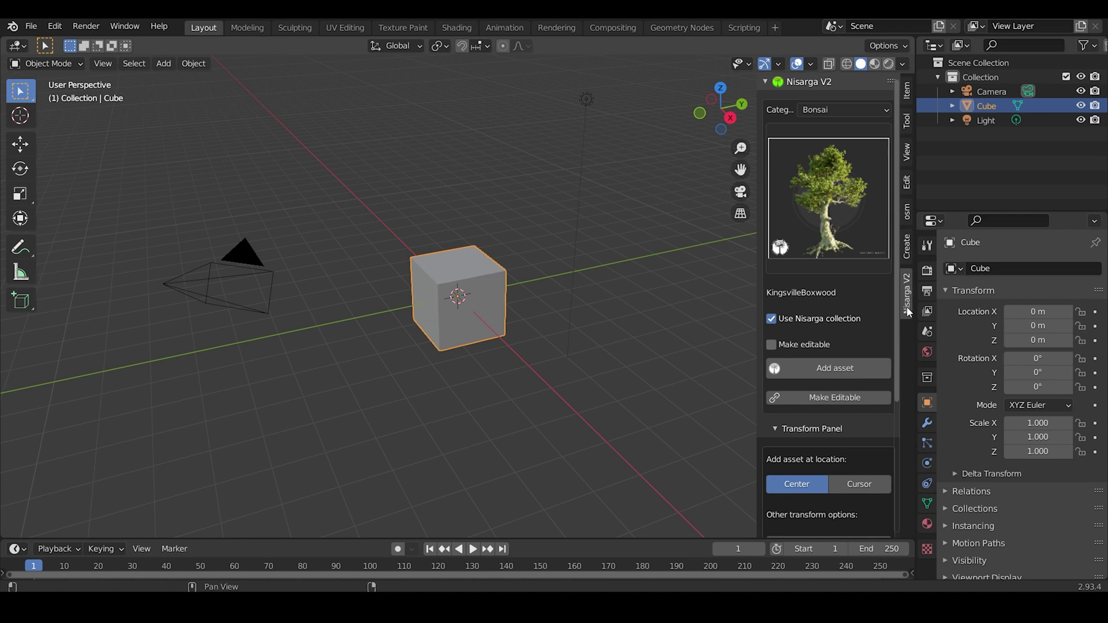
key("n")
Delete the default camera, cube and light from the scene.
key("a")
key("x")
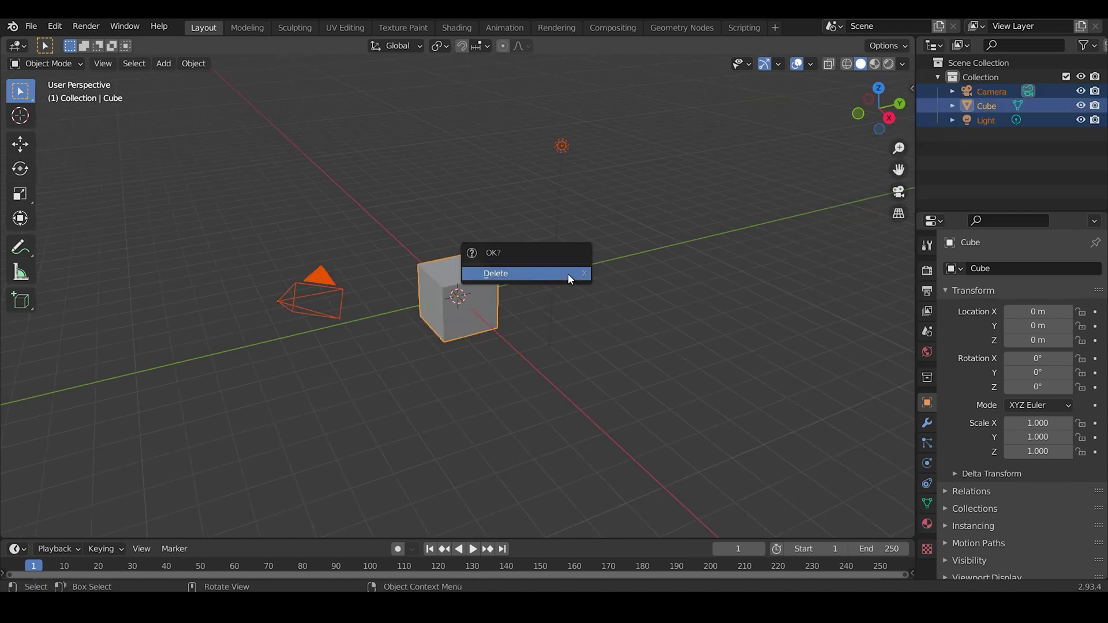
left_click(568, 273)
Add a mesh plane, set its X and Y dimensions to 100 m each, and apply its scale.
key("shift+a")
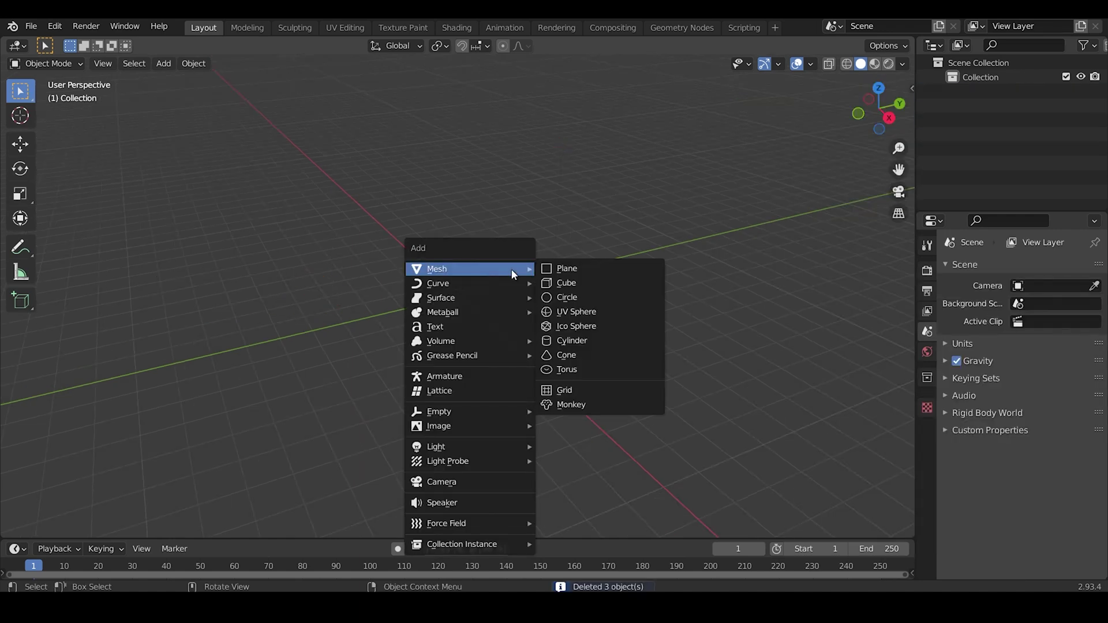
left_click(555, 269)
key("n")
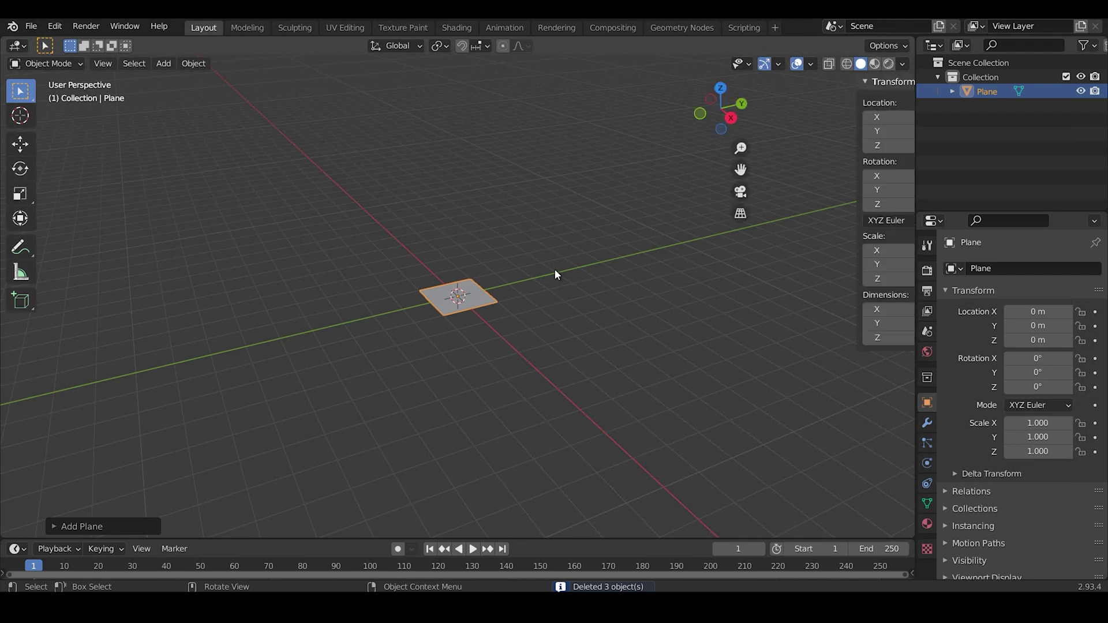
left_click(813, 311)
type("100")
key("Tab")
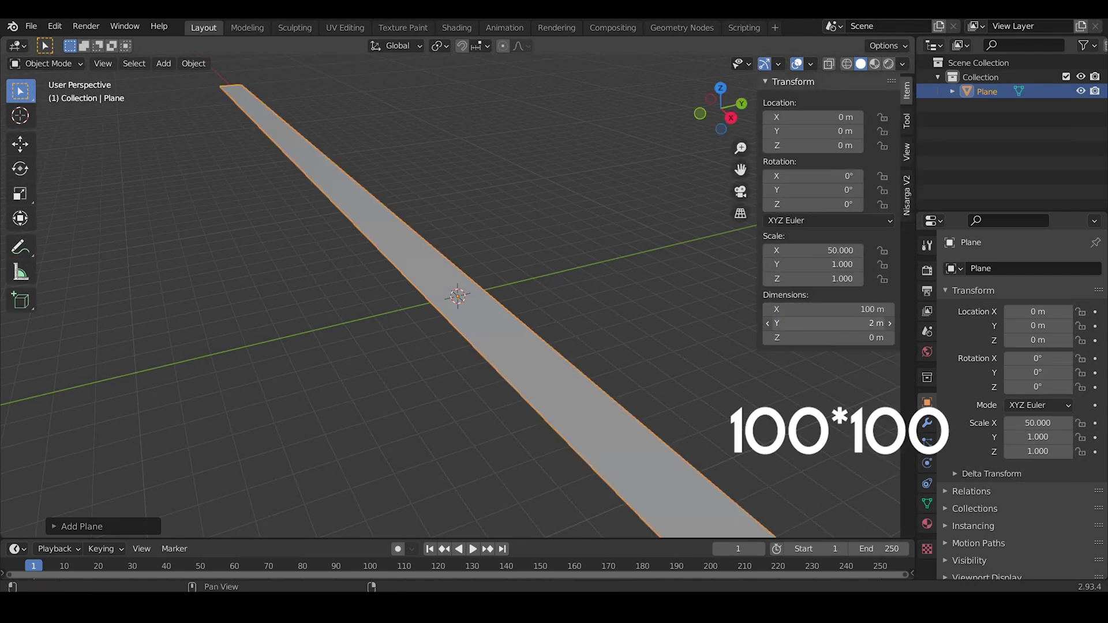
type("100")
key("Return")
key("ctrl+a")
left_click(346, 289)
Subdivide the plane's mesh in Edit Mode with 100 cuts.
scroll(471, 281, "down", 5)
key("Tab")
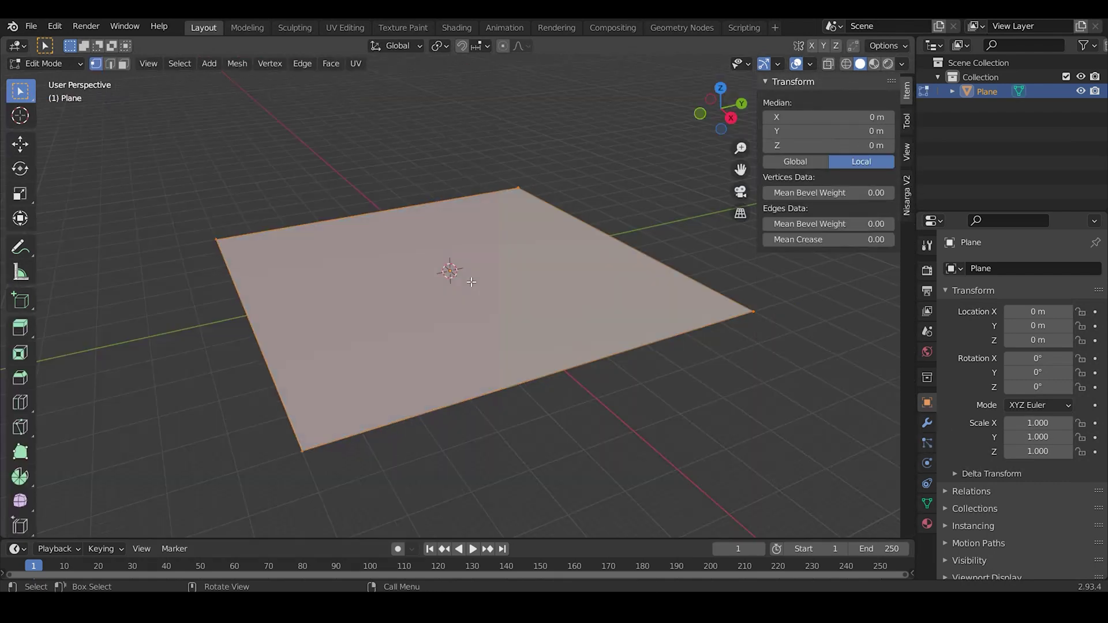
right_click(471, 282)
left_click(469, 272)
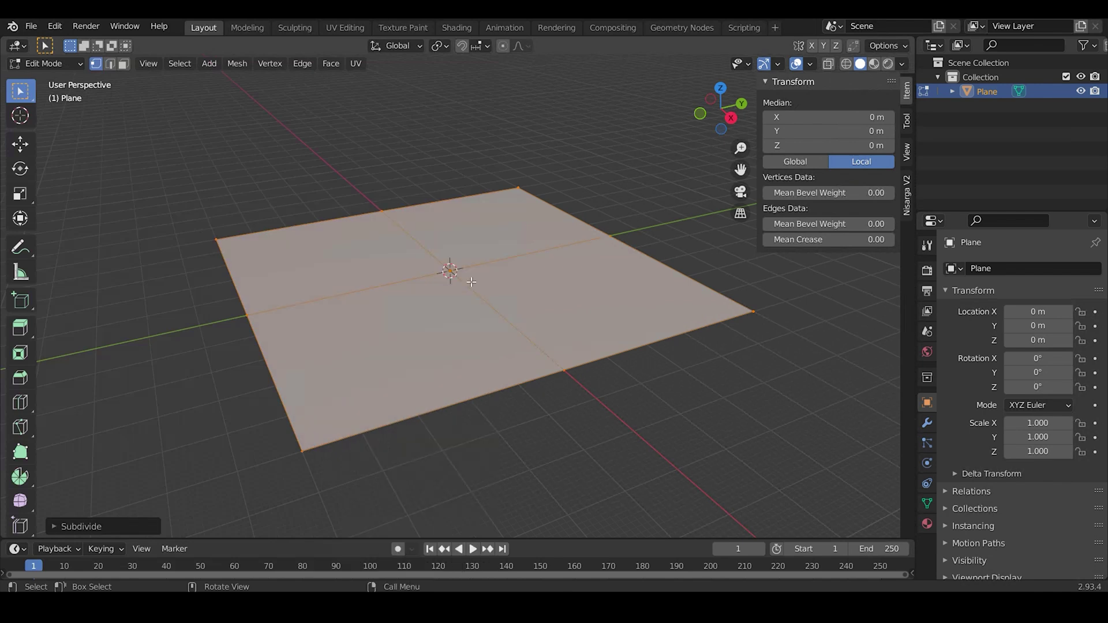
left_click(61, 526)
left_click(178, 436)
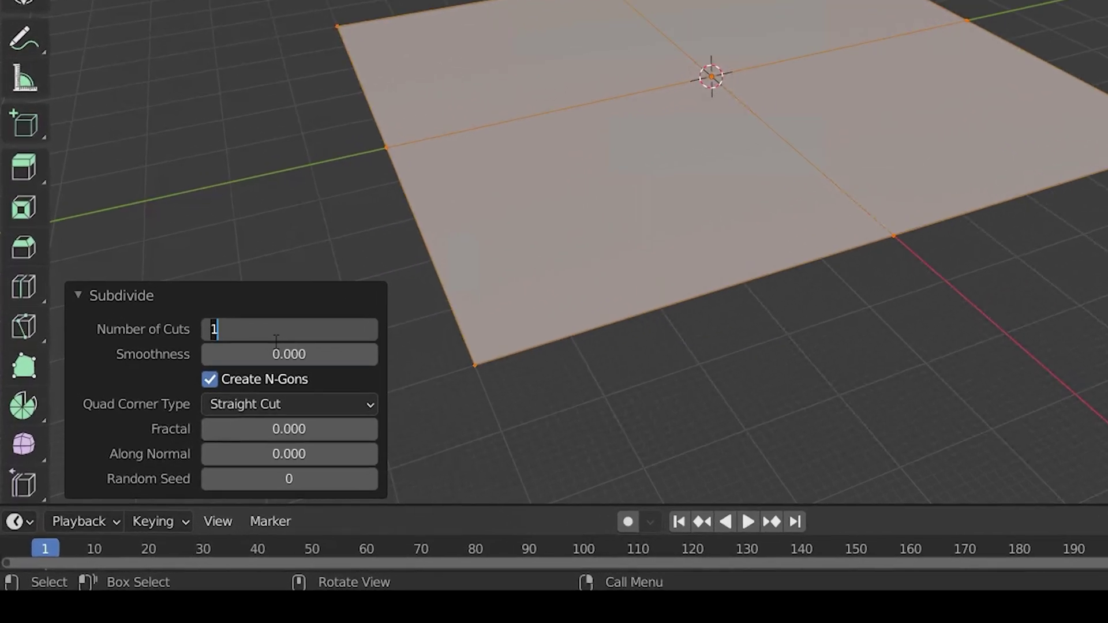
type("100")
key("Return")
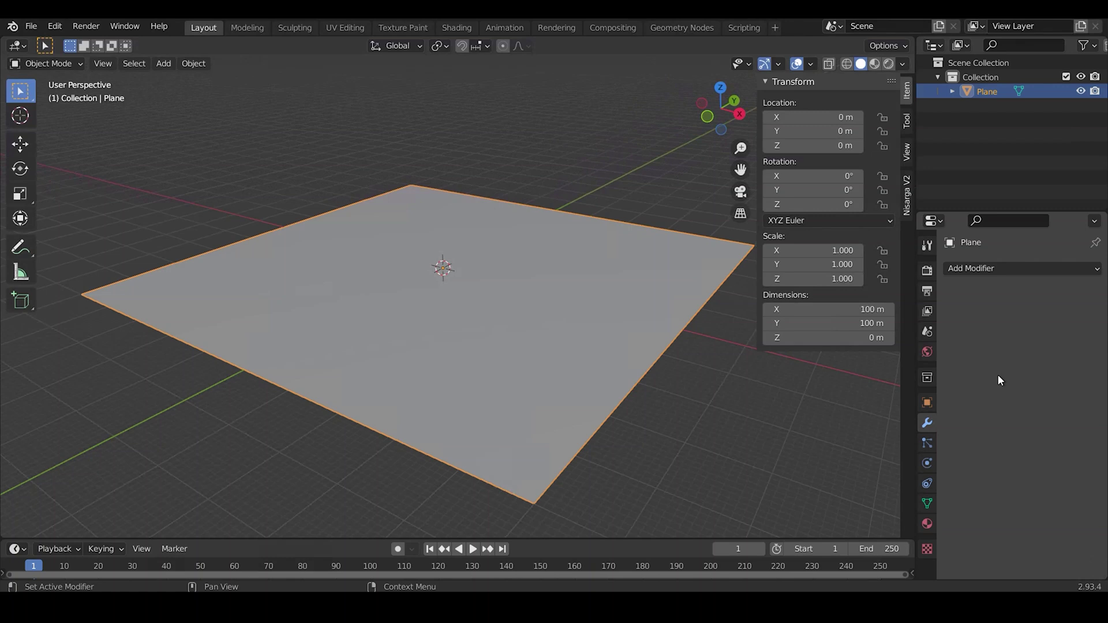
Add a Subdivision Surface modifier to the plane and apply it.
left_click(998, 268)
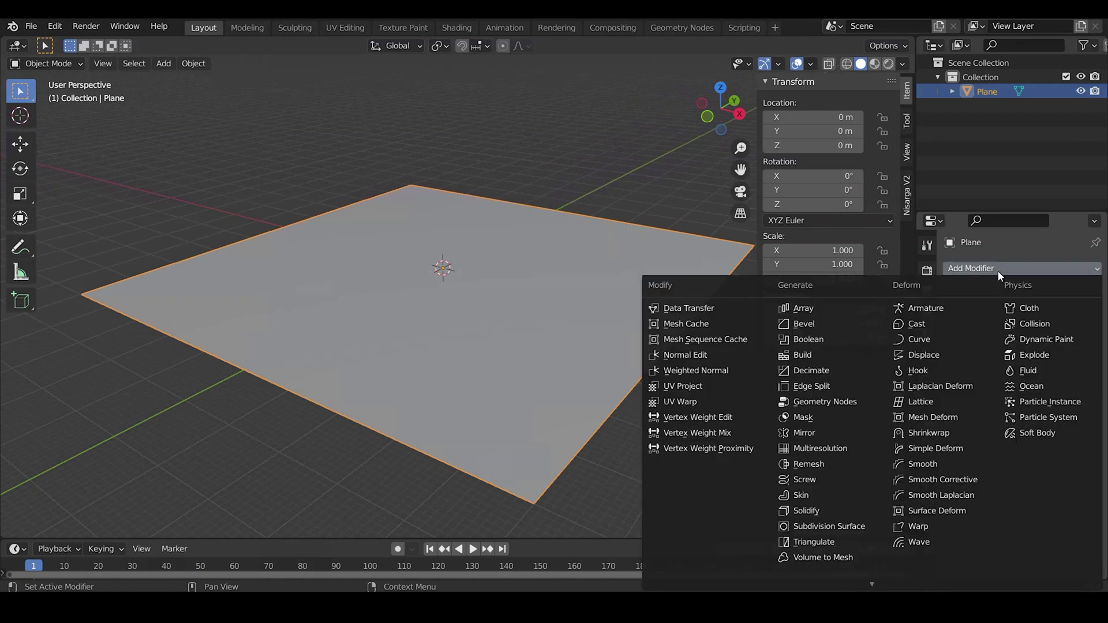
left_click(840, 527)
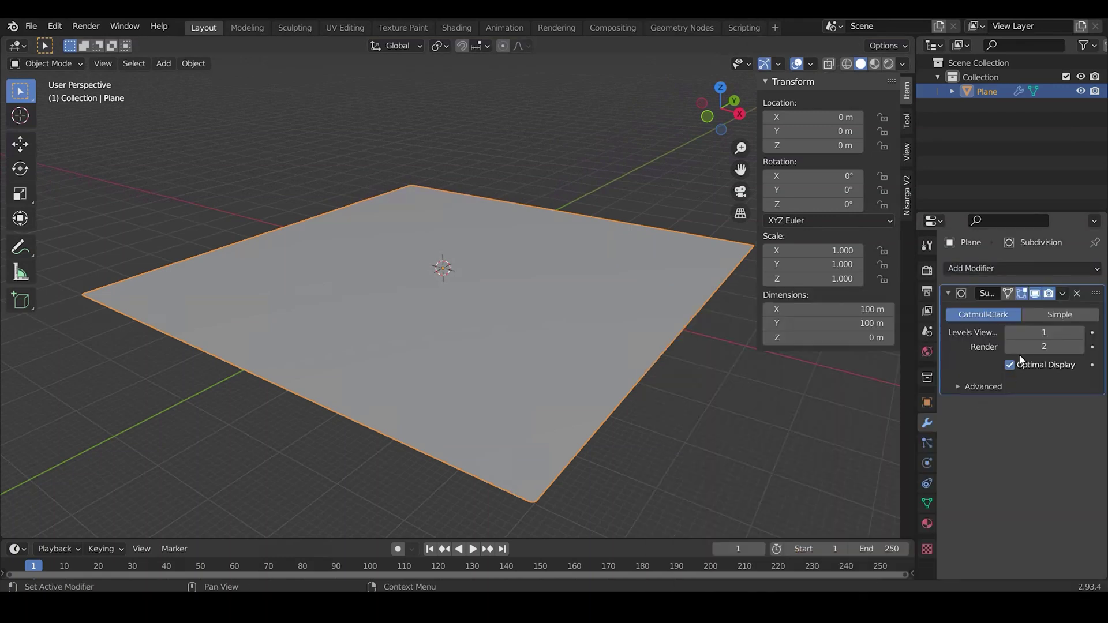
left_click(1062, 293)
left_click(1033, 309)
Sculpt gentle hills along the plane's edges with the Draw brush, adjusting the brush radius between strokes.
scroll(557, 310, "up", 3)
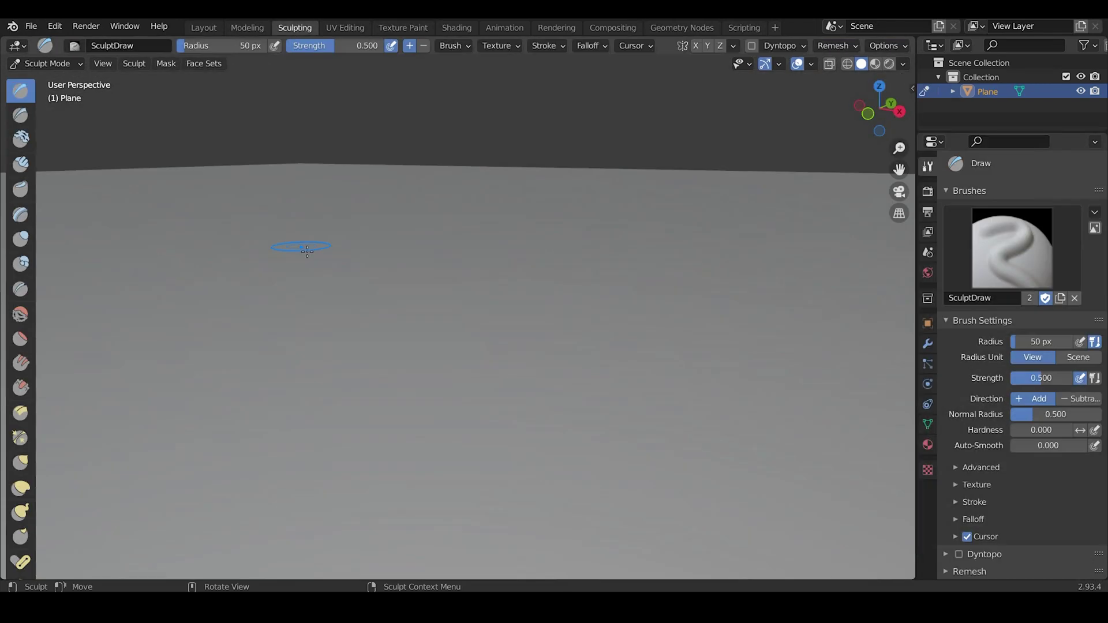
scroll(304, 247, "down", 5)
mouse_move(408, 218)
left_mouse_down()
mouse_move(382, 241)
mouse_move(435, 233)
mouse_move(441, 211)
mouse_move(463, 225)
left_mouse_up()
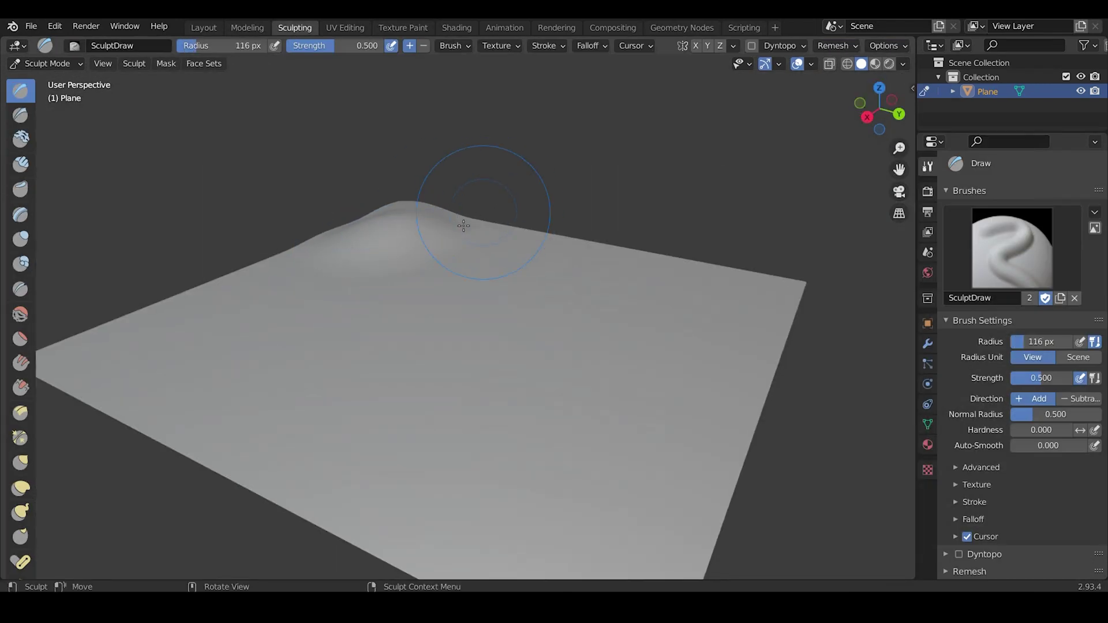
middle_click_drag(825, 274, 532, 289)
key("f")
left_click(322, 334)
mouse_move(321, 334)
middle_mouse_down()
mouse_move(593, 413)
mouse_move(762, 382)
middle_mouse_up()
middle_click_drag(141, 519, 495, 388)
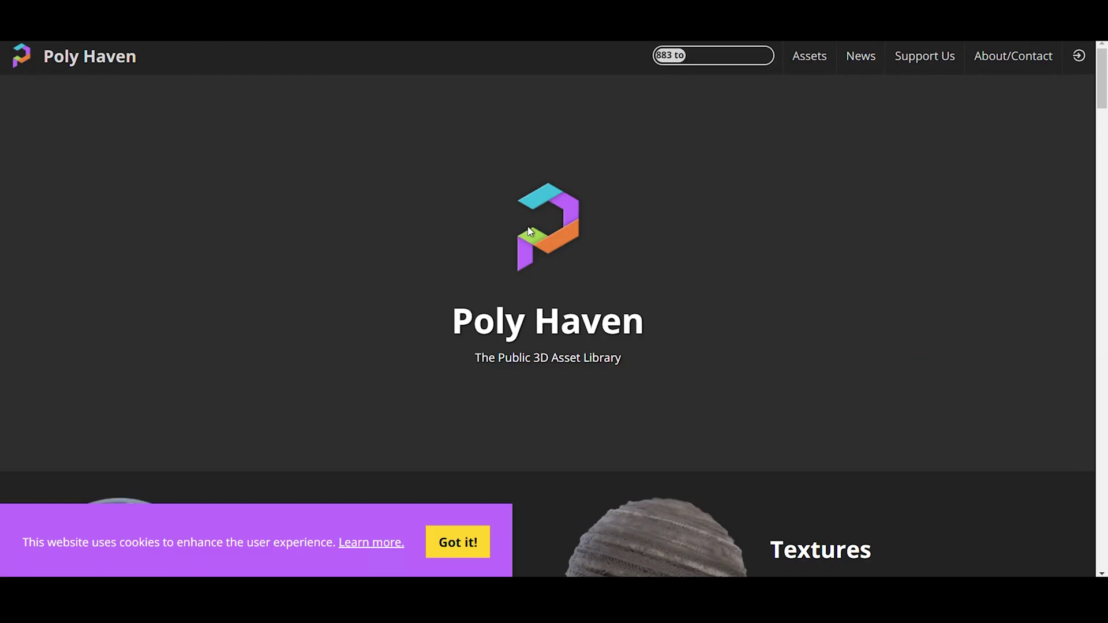
Look through the Poly Haven home page for its texture library.
scroll(150, 323, "down", 5)
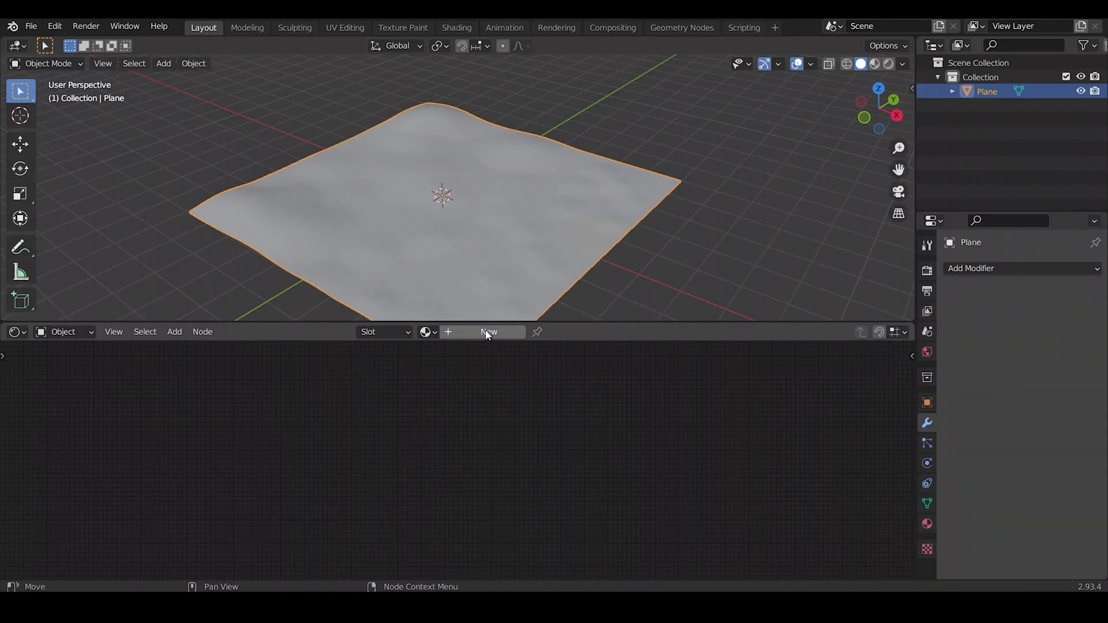
Give the terrain plane a new material and load the dry_mud_field_001 4k texture maps with Principled Texture Setup.
left_click(482, 332)
scroll(604, 441, "up", 3)
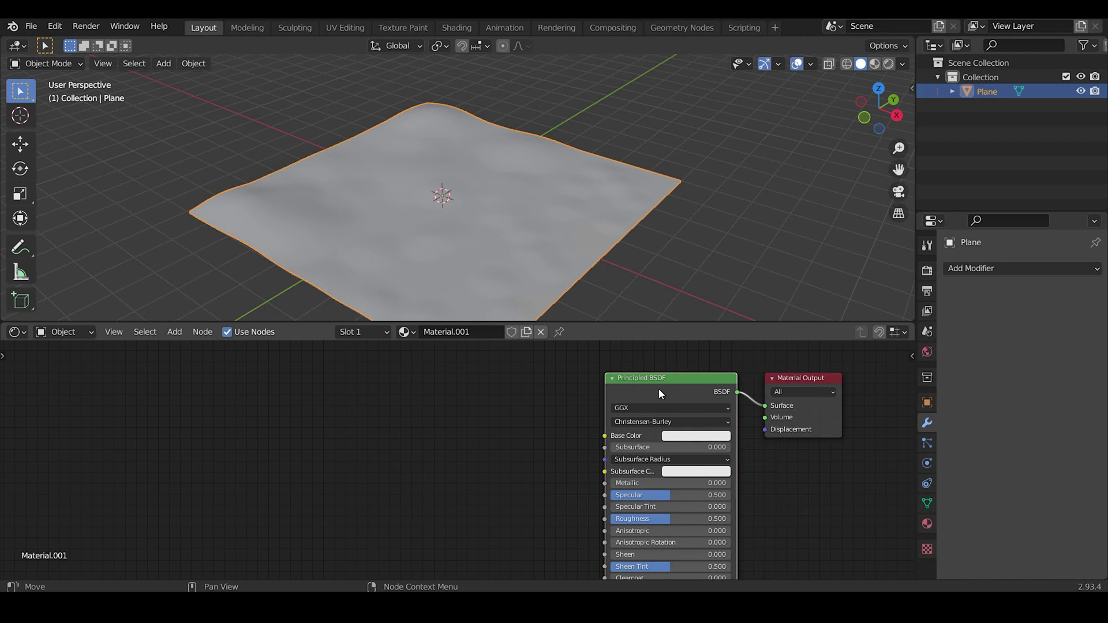
key("ctrl+shift+p")
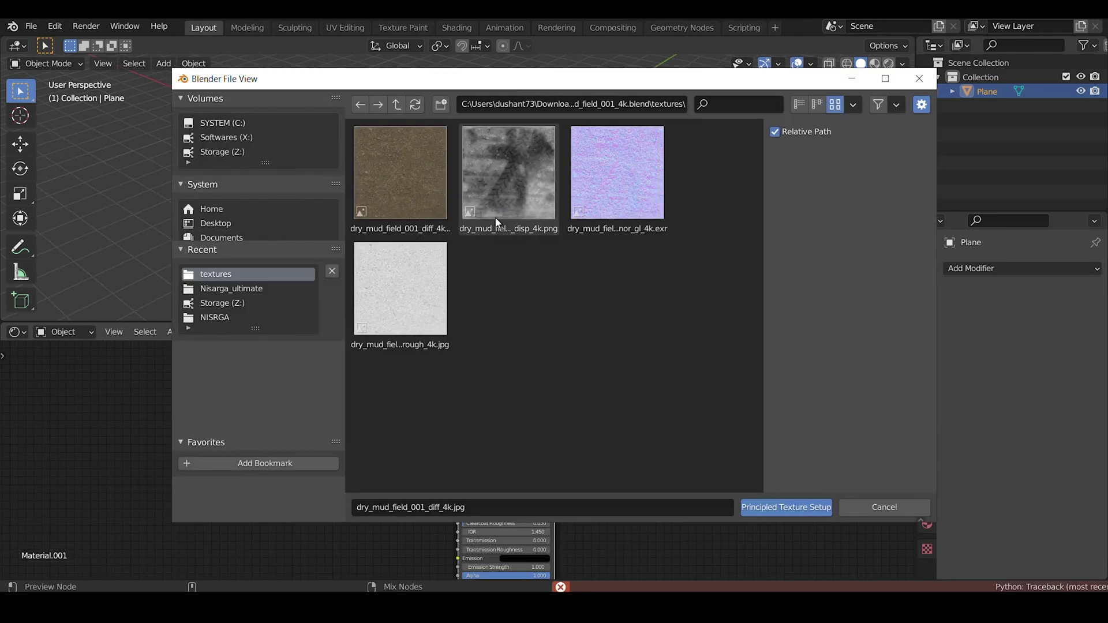
left_click_drag(403, 399, 620, 177)
left_click(786, 506)
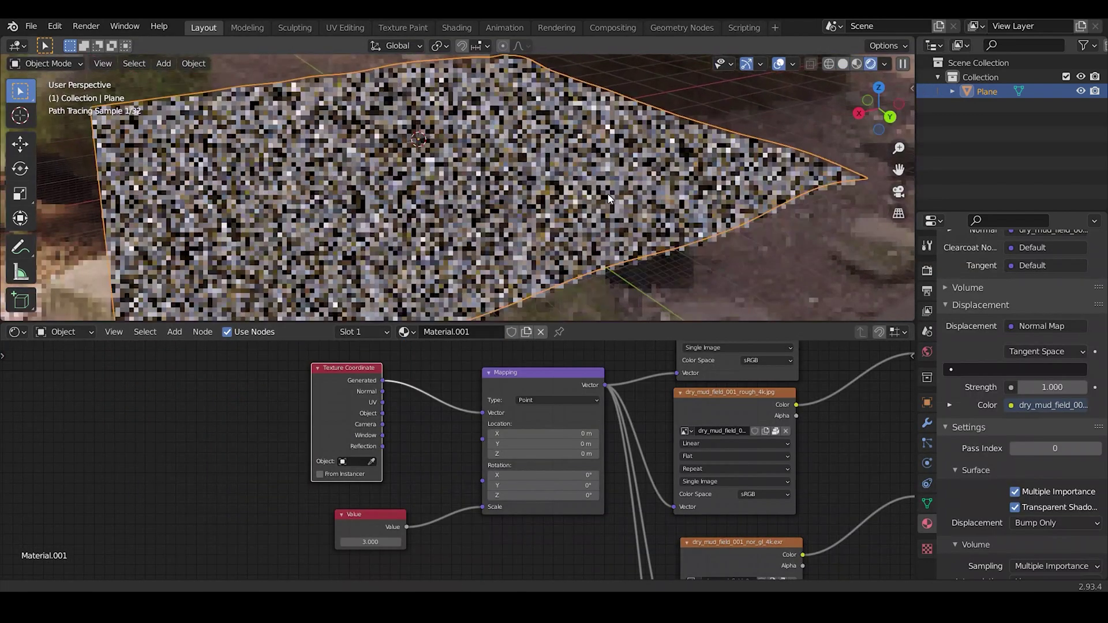
Add a camera, clear its rotation and move it about 34 m along the global X axis toward the terrain's edge.
scroll(514, 220, "up", 3)
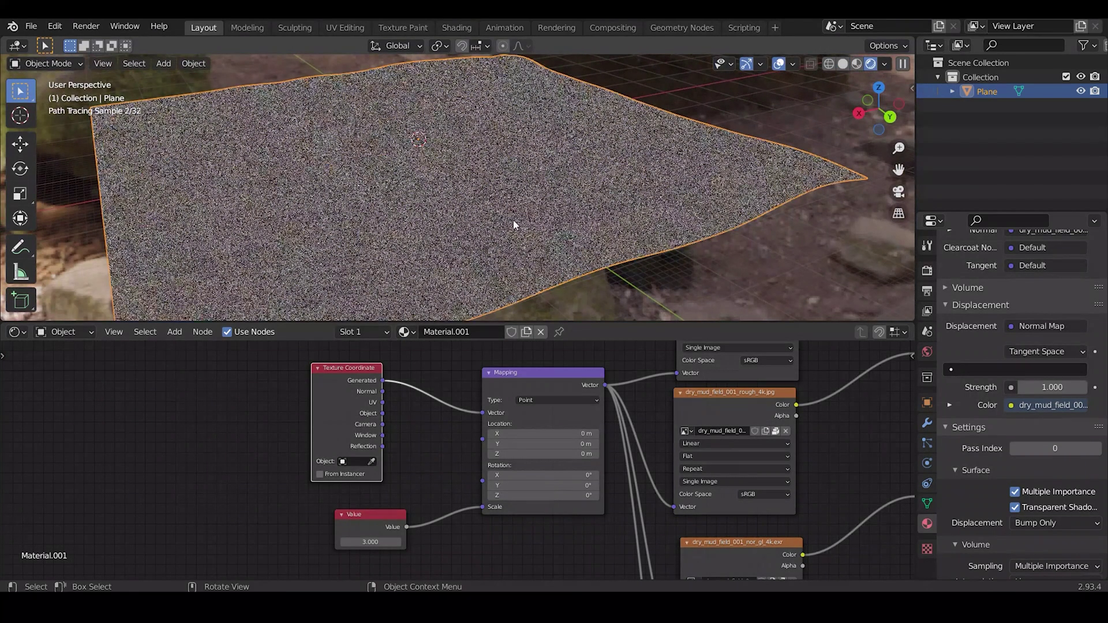
middle_click_drag(513, 220, 589, 216)
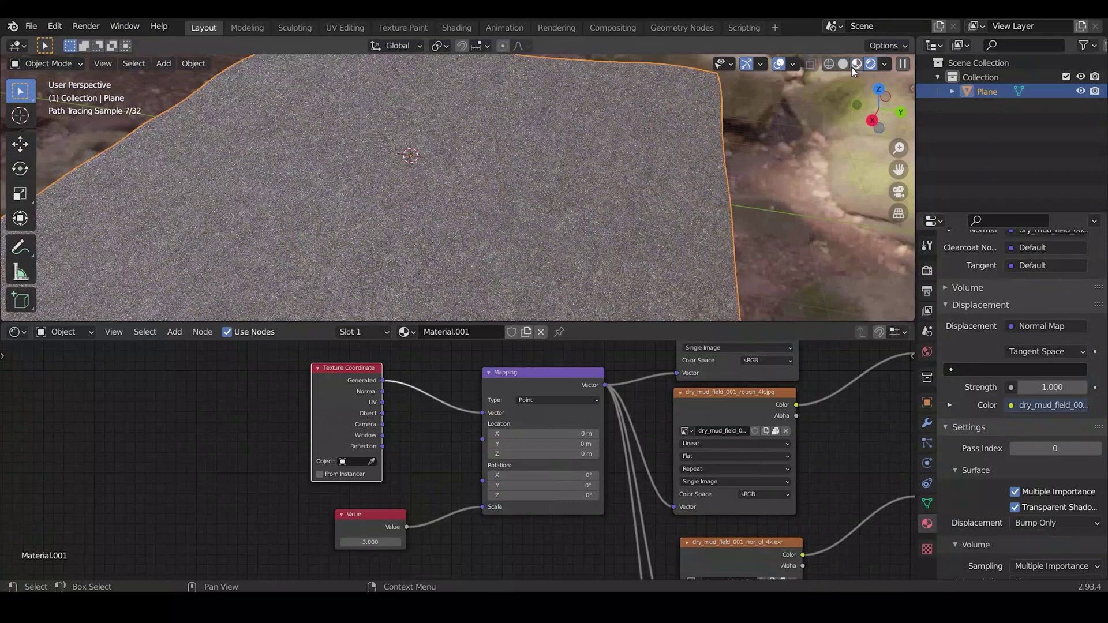
key("shift+a")
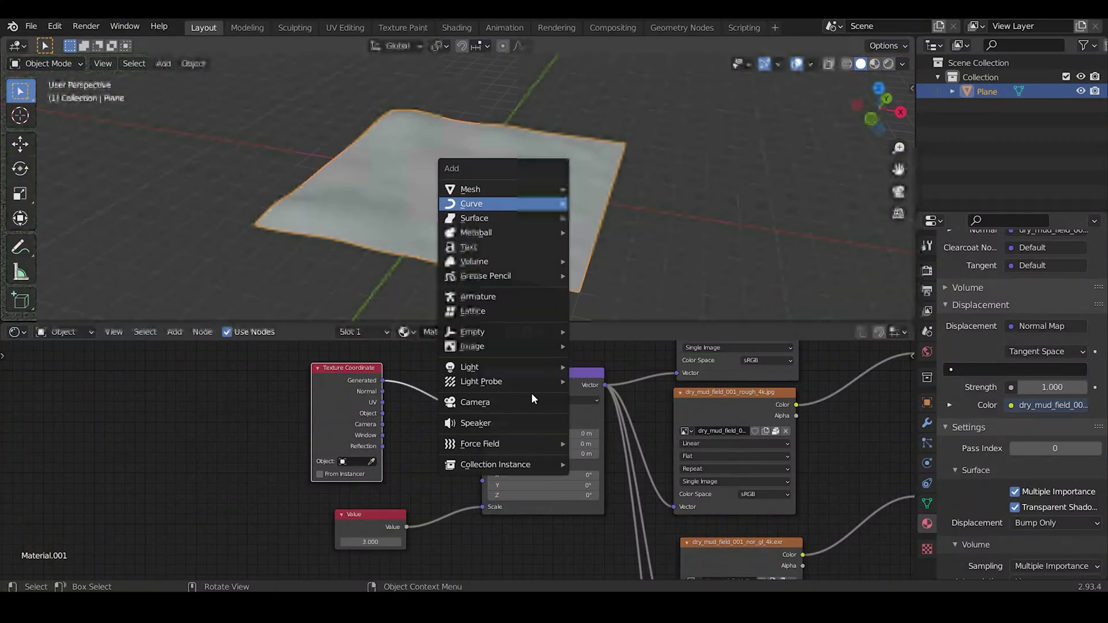
left_click(504, 402)
key("alt+r")
key("g")
key("x")
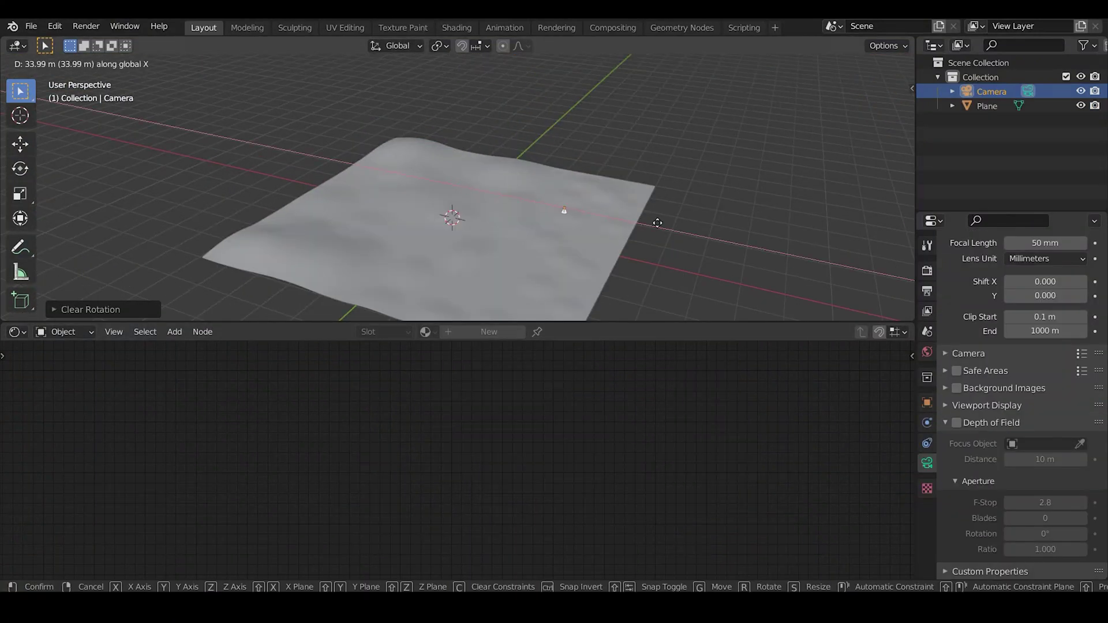
left_click(651, 220)
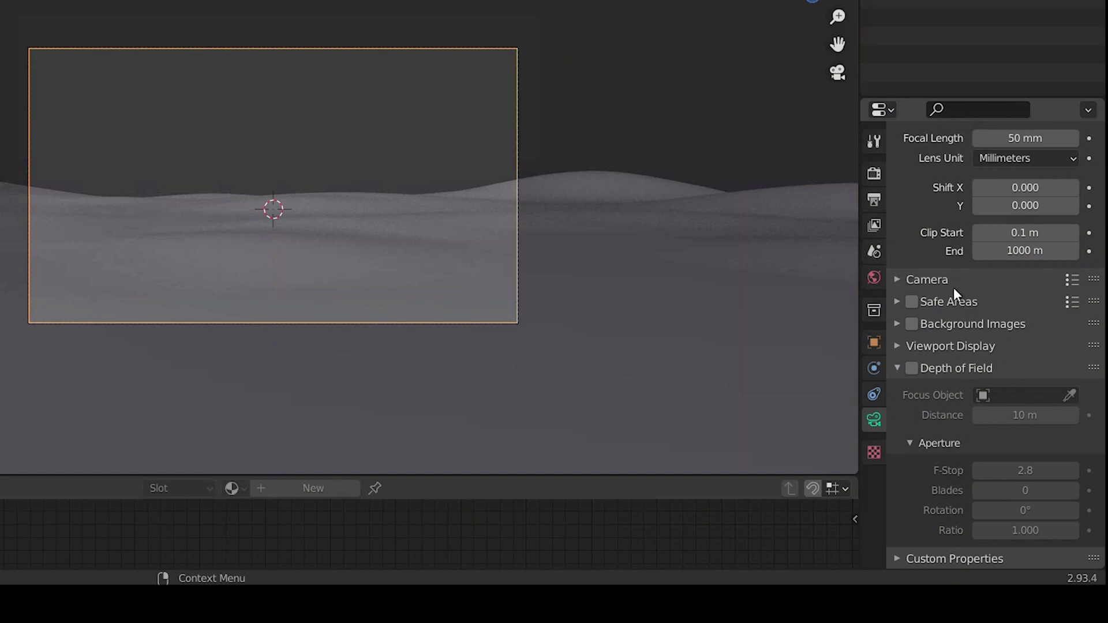
Open the camera's focal length value for editing in the lens settings.
scroll(953, 292, "up", 5)
left_click(1005, 256)
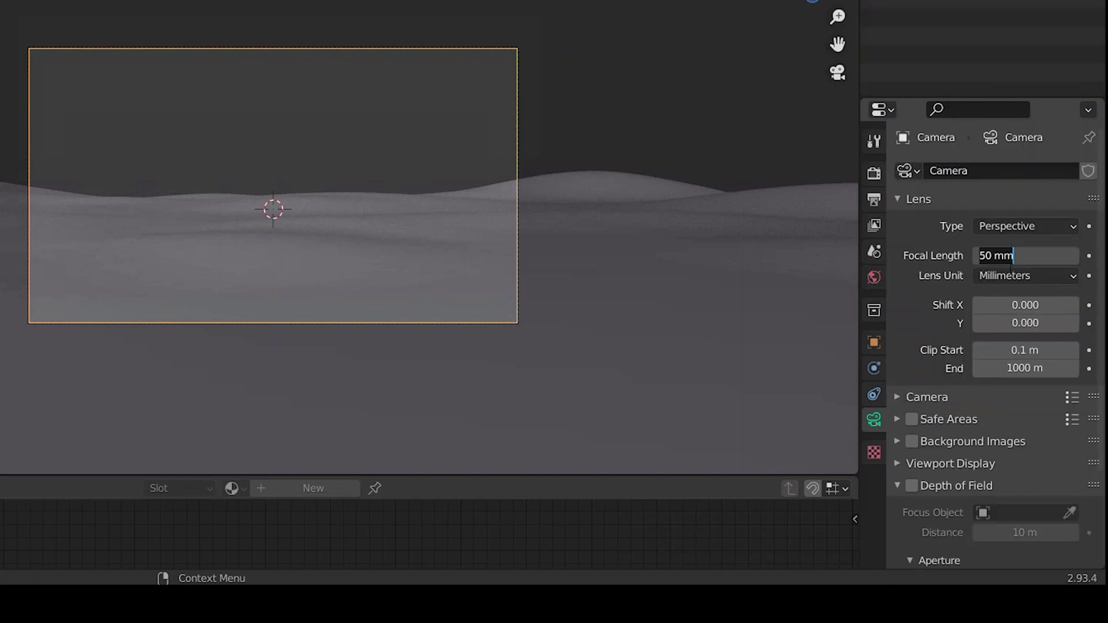
key("Return")
Select the terrain plane and choose the Bermuda_grass asset from the Nisarga V2 Grass category with Make editable enabled.
left_click(543, 104)
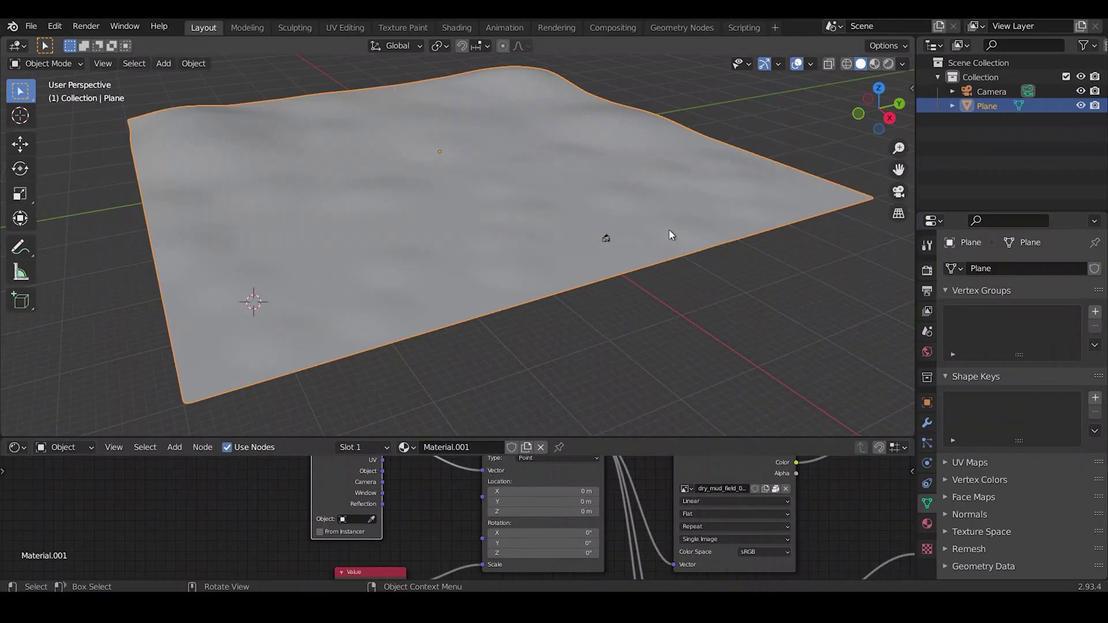
key("n")
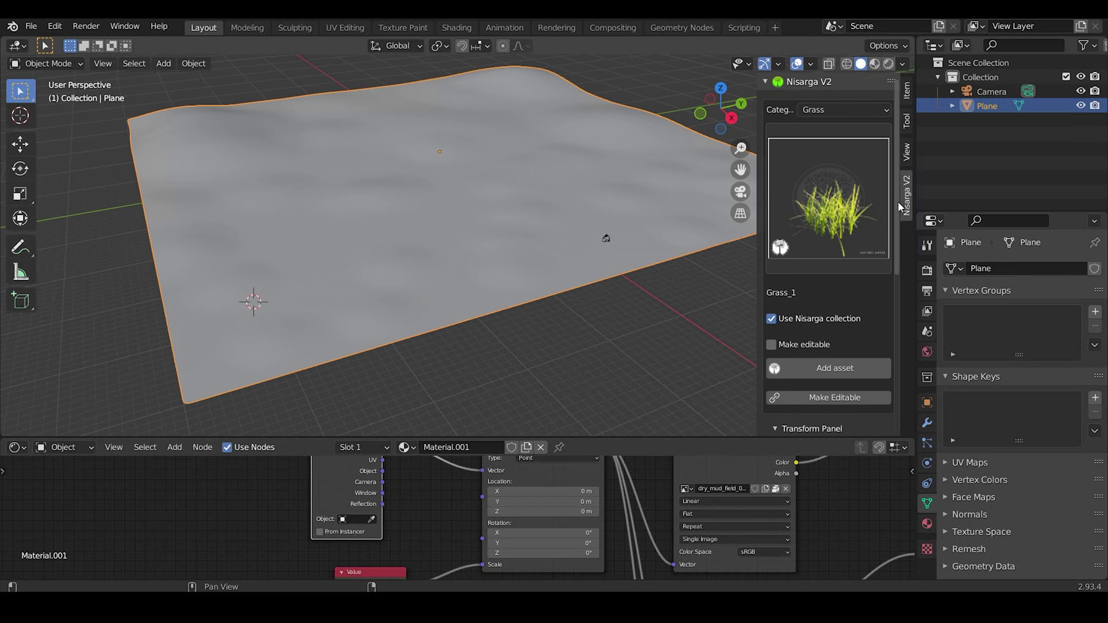
left_click(871, 214)
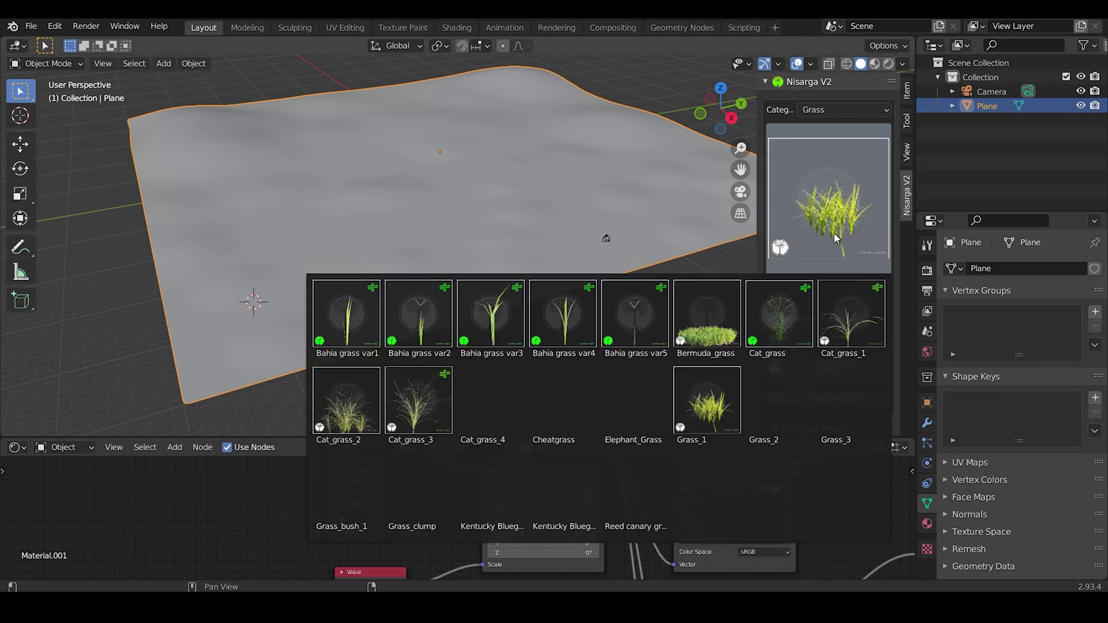
left_click(713, 353)
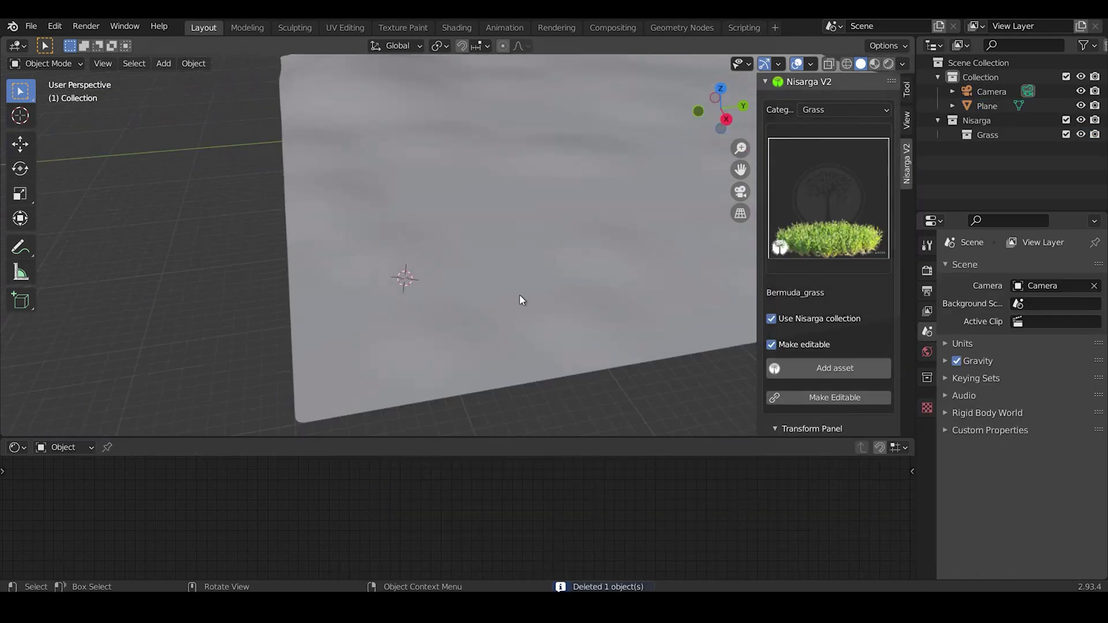
Set the asset location to Cursor and add Bermuda_grass at the 3D cursor on the terrain.
scroll(839, 305, "down", 5)
scroll(836, 319, "down", 2)
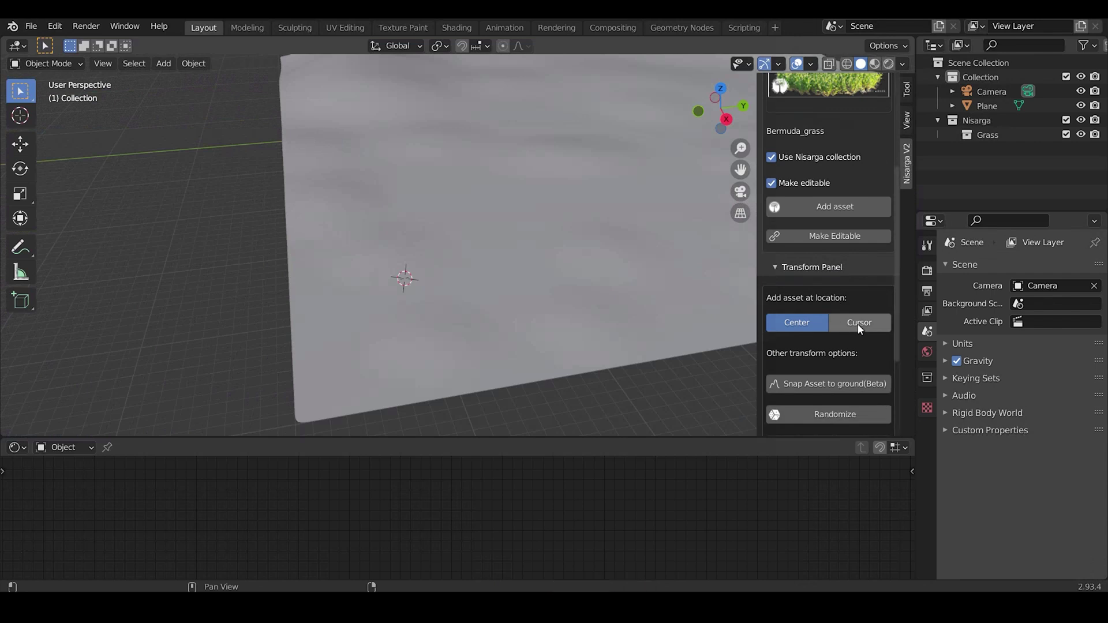
left_click(859, 322)
middle_click_drag(412, 259, 858, 346)
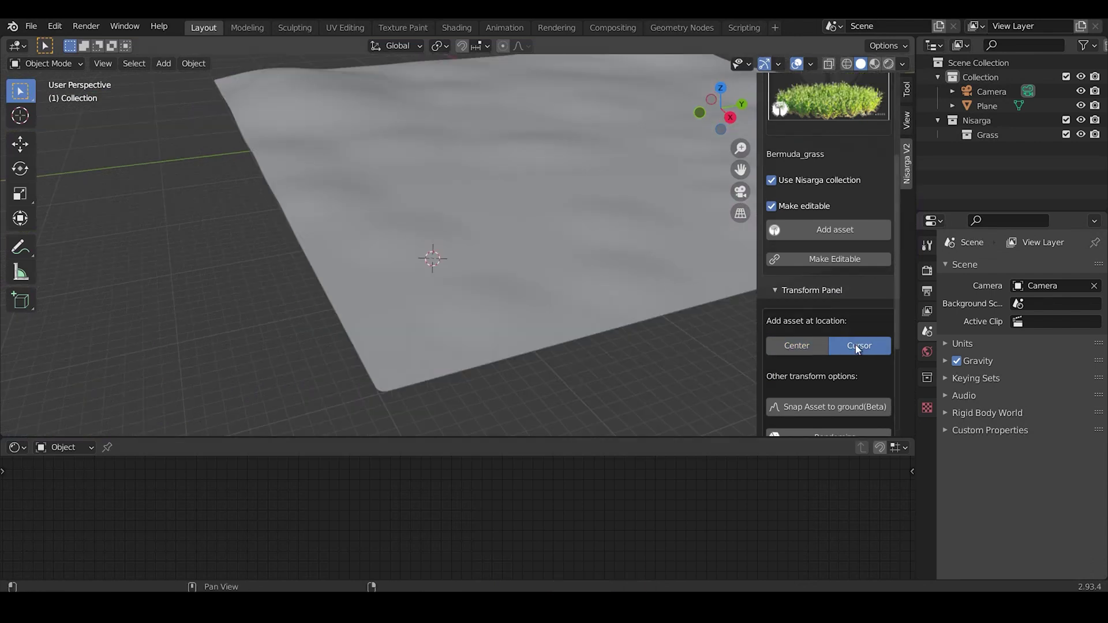
scroll(852, 333, "up", 3)
left_click(843, 279)
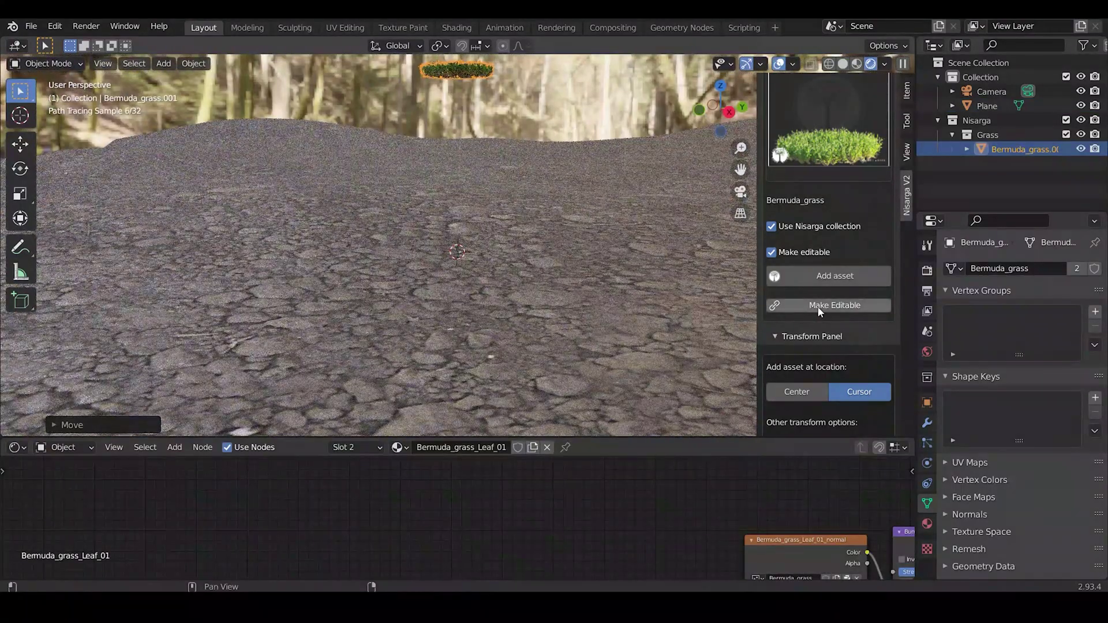
Snap the floating Bermuda grass clump to the ground.
scroll(818, 309, "down", 6)
scroll(818, 306, "down", 1)
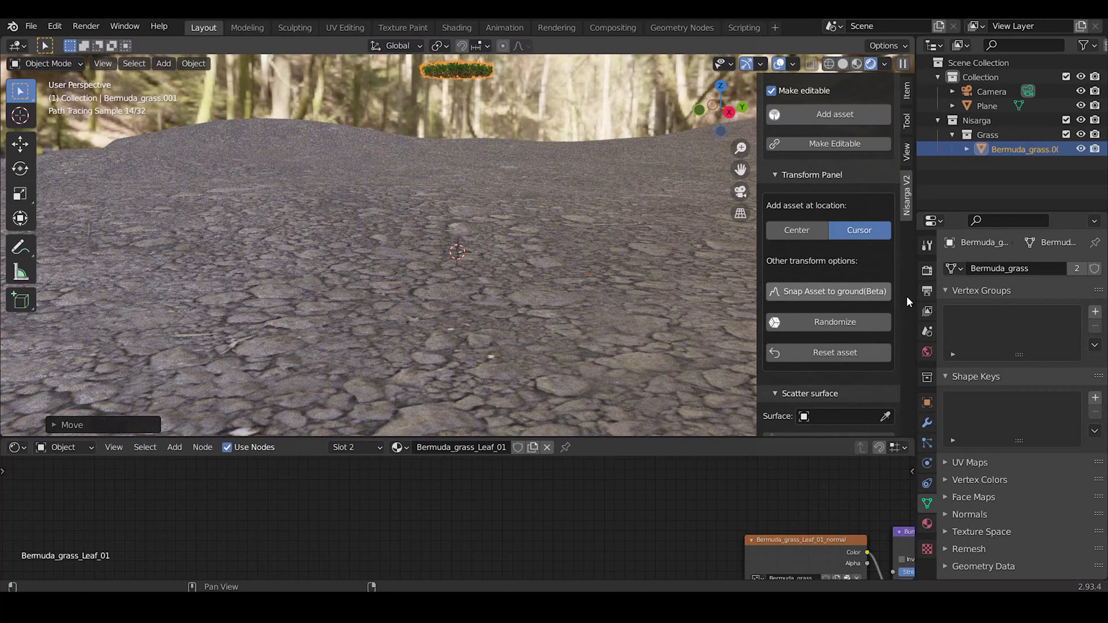
left_click(867, 295)
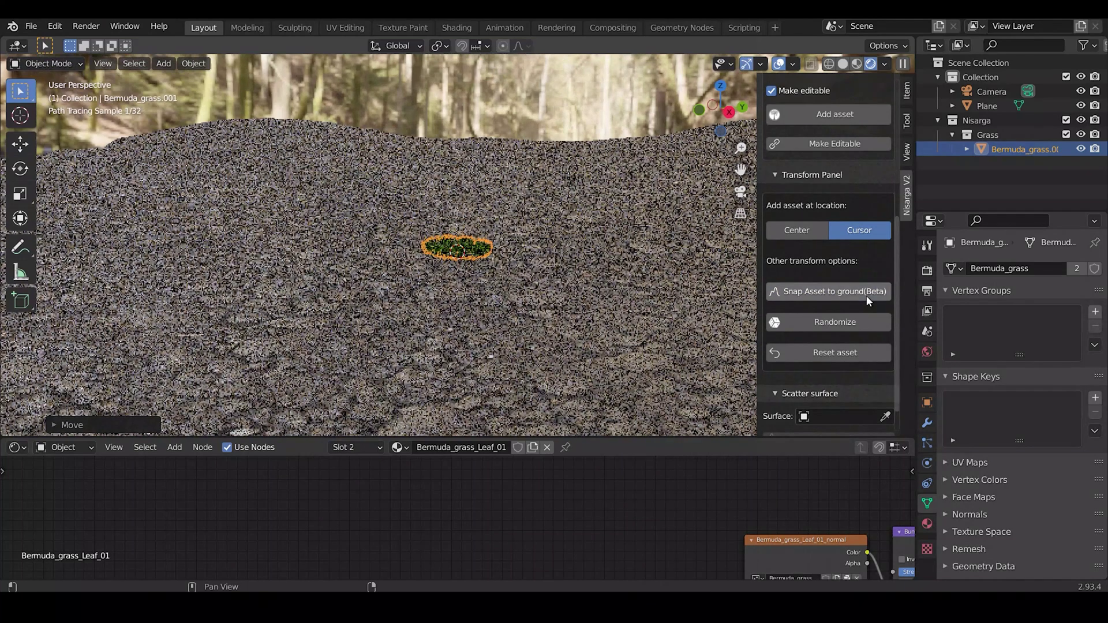
Pick the Plane as the scatter surface and add a scatter system for the Bermuda grass.
key("z")
scroll(504, 318, "down", 3)
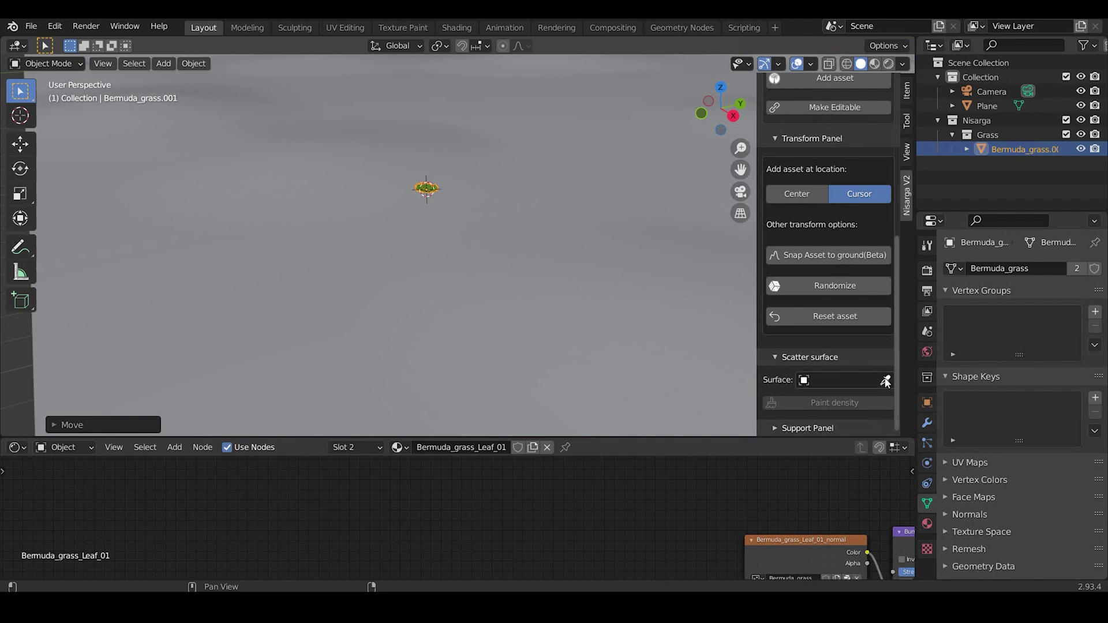
left_click(511, 270)
scroll(816, 369, "down", 7)
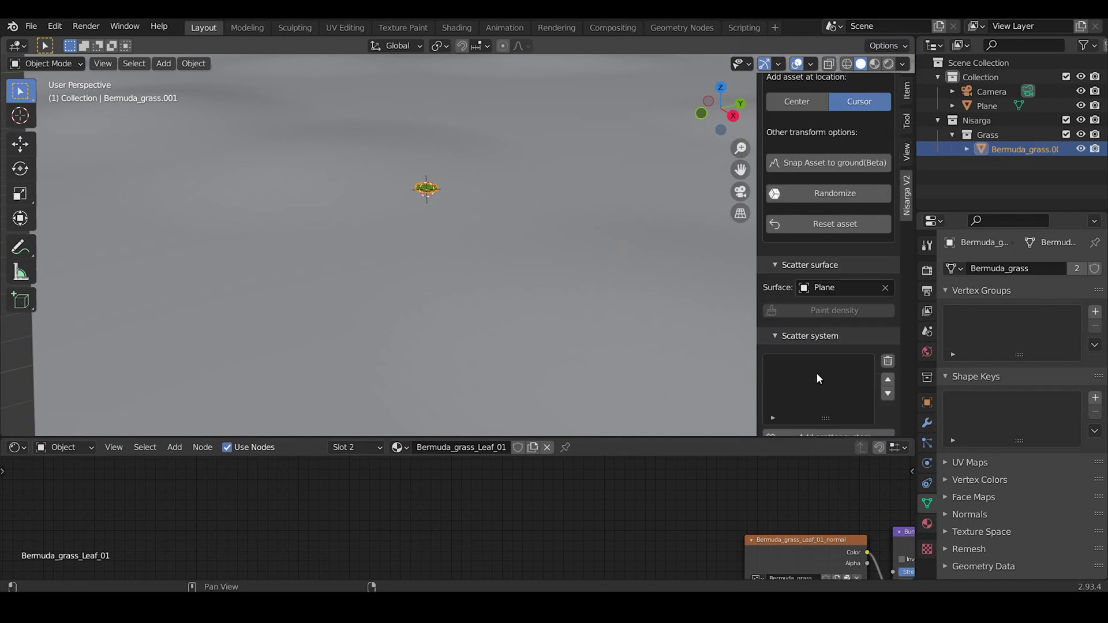
left_click(822, 370)
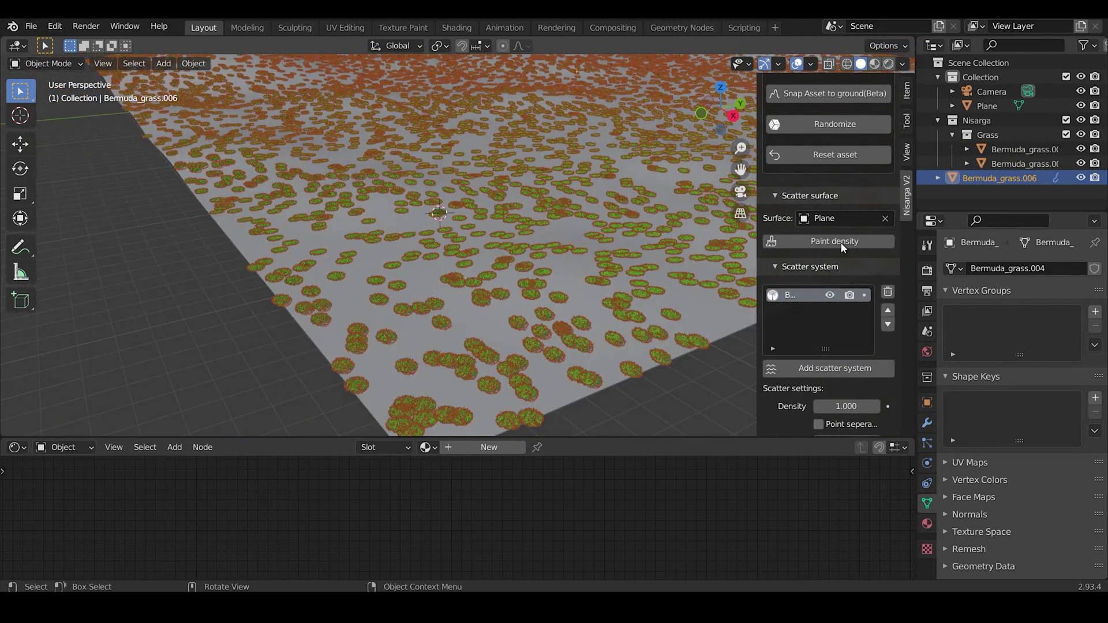
Paint the grass scatter density onto the plane around the grass clump with the Draw brush at weight 1.000.
left_click(840, 242)
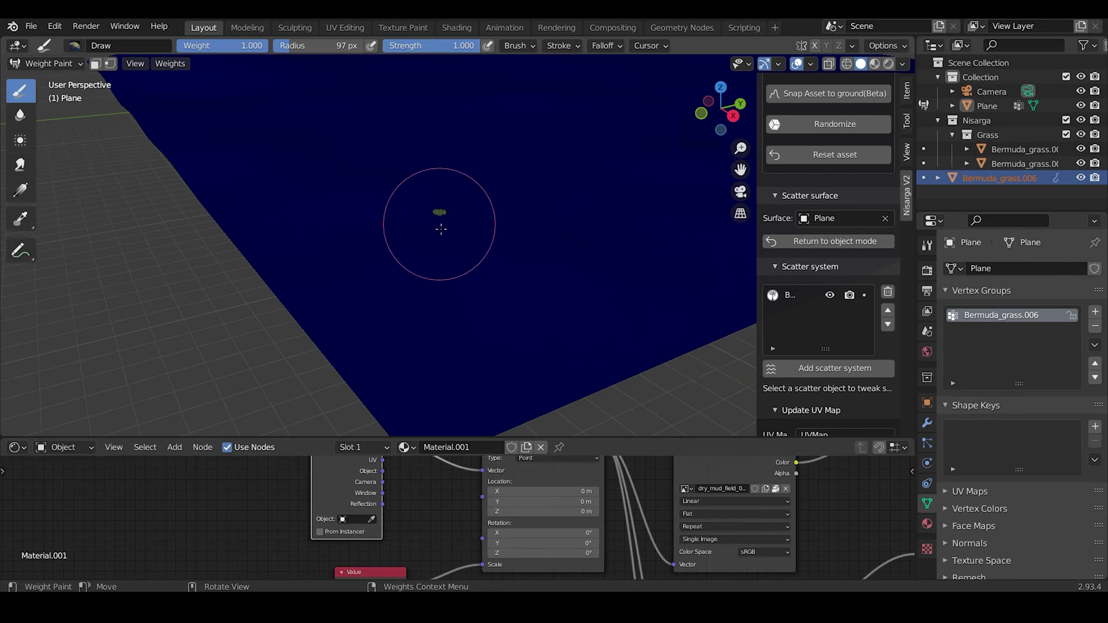
left_click_drag(450, 223, 461, 210)
mouse_move(470, 256)
left_mouse_down()
mouse_move(570, 267)
mouse_move(563, 301)
mouse_move(491, 315)
mouse_move(430, 267)
mouse_move(394, 263)
mouse_move(466, 231)
mouse_move(501, 257)
mouse_move(520, 310)
mouse_move(457, 306)
mouse_move(473, 267)
left_mouse_up()
mouse_move(413, 247)
left_mouse_down()
mouse_move(409, 325)
mouse_move(429, 359)
mouse_move(474, 369)
mouse_move(535, 362)
mouse_move(578, 327)
left_mouse_up()
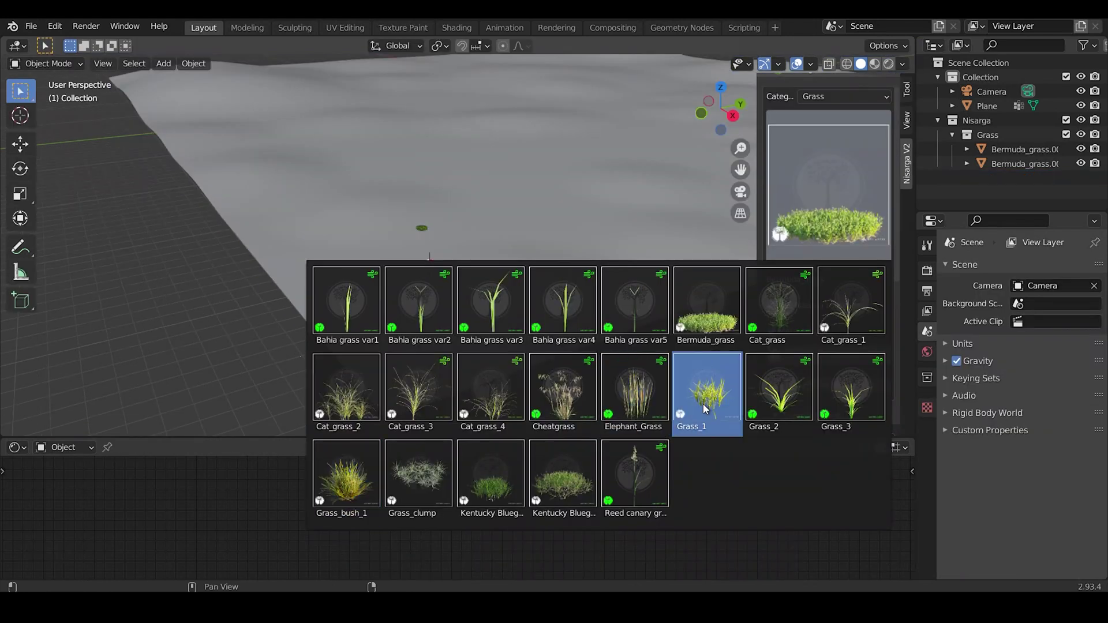
Add the Grass_1 and Grass_bush_1 assets from the Grass category to the terrain.
left_click(705, 383)
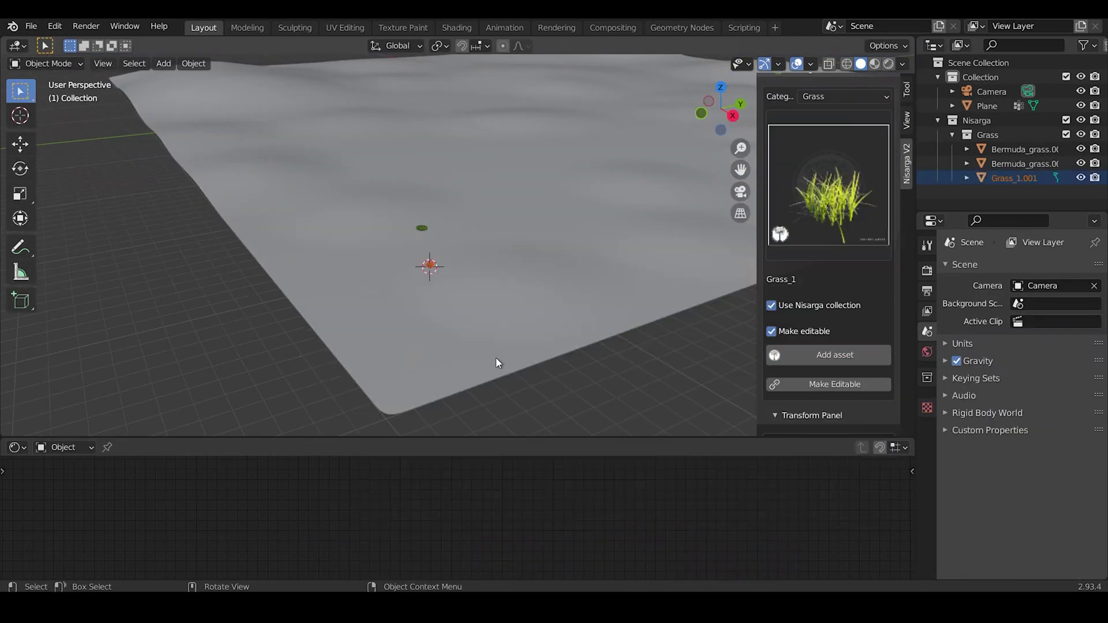
left_click(828, 184)
left_click(378, 496)
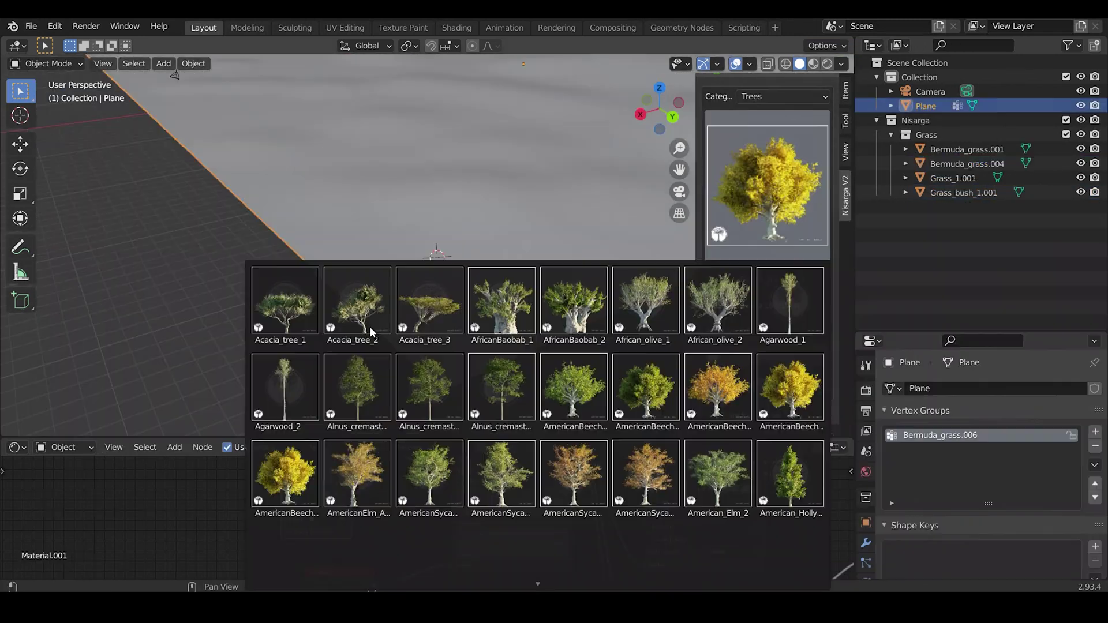
Add the Alnus_cremastogyne_1 tree from Trees and the Conifer Larch from Coniferous at the 3D cursor.
left_click(553, 310)
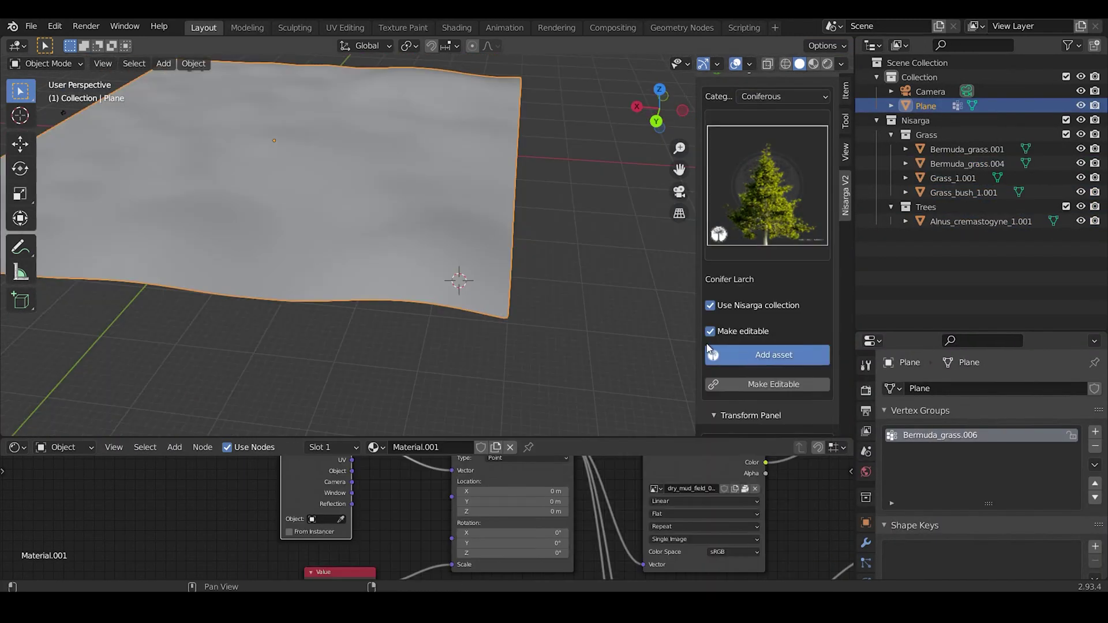
left_click(750, 355)
middle_click_drag(502, 264, 441, 279)
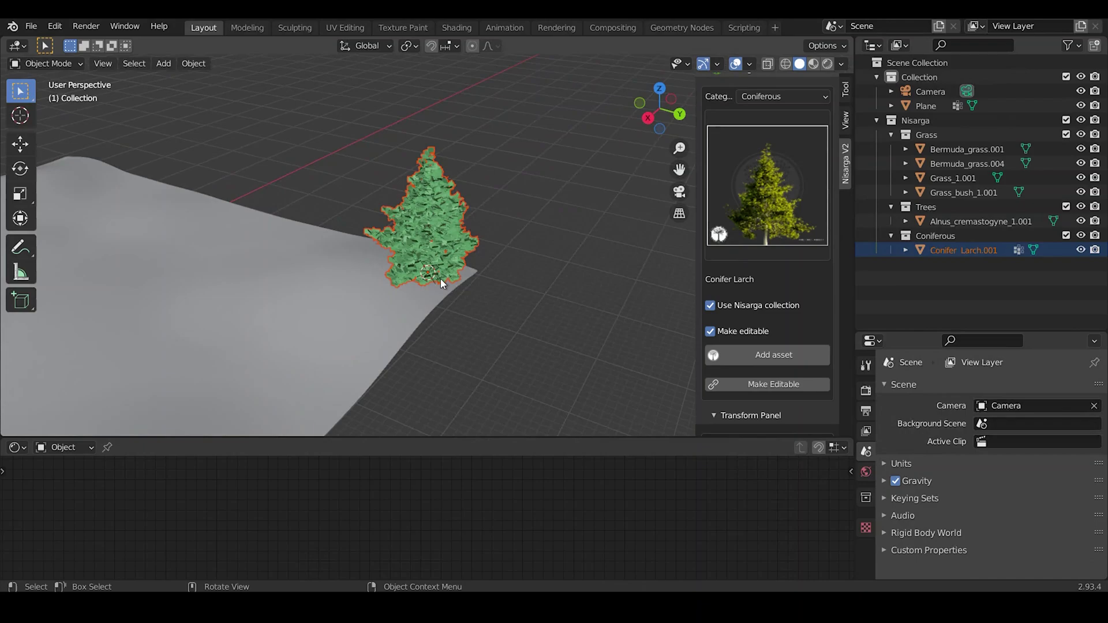
Add the Eastern_Red_Cedar_1 and Eastern_White_Pine_1 assets from the Coniferous category to the terrain.
left_click(750, 190)
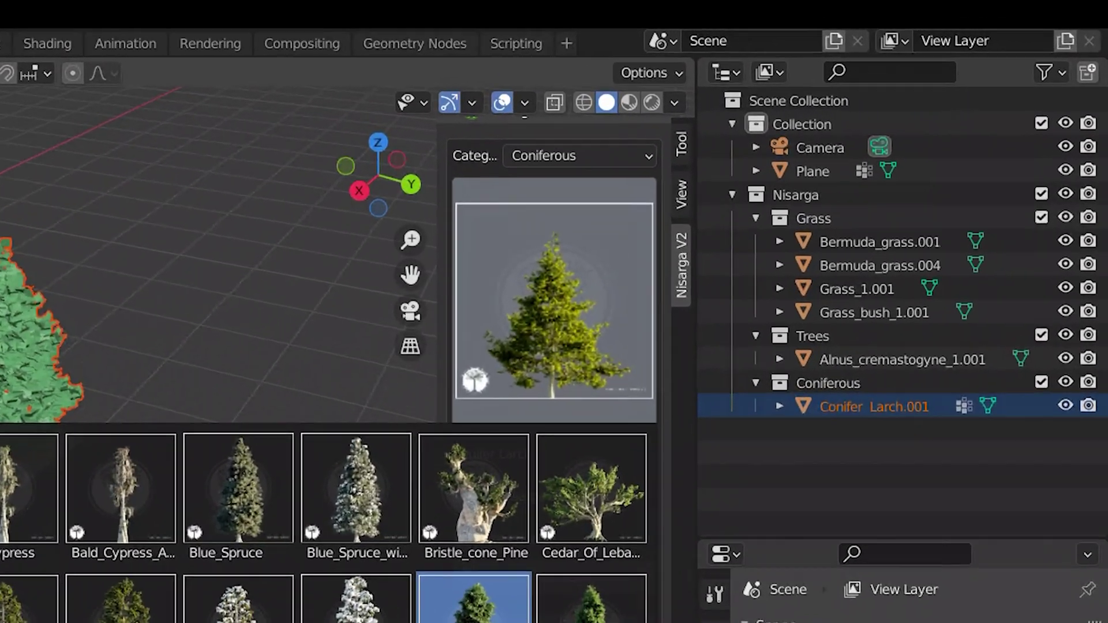
left_click(718, 378)
middle_click_drag(190, 473, 78, 562)
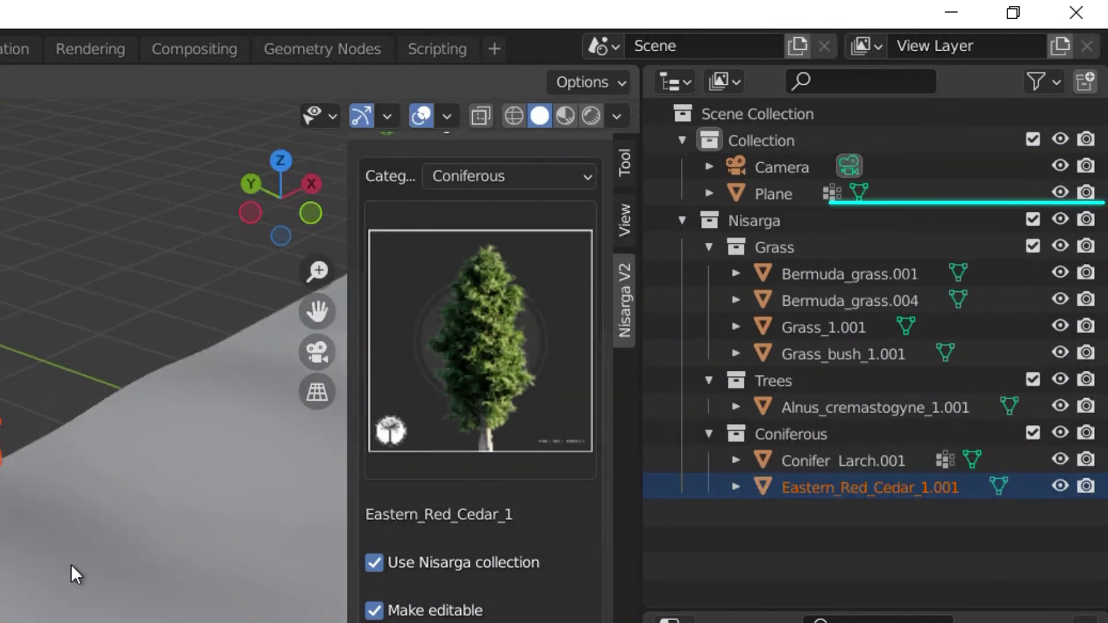
left_click(487, 413)
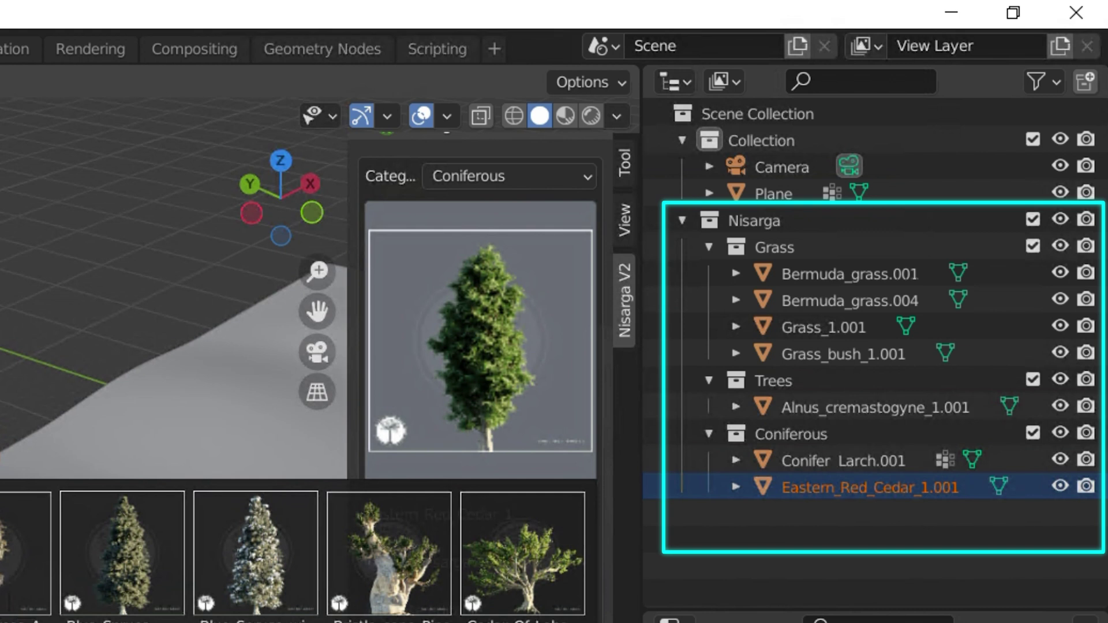
left_click(254, 620)
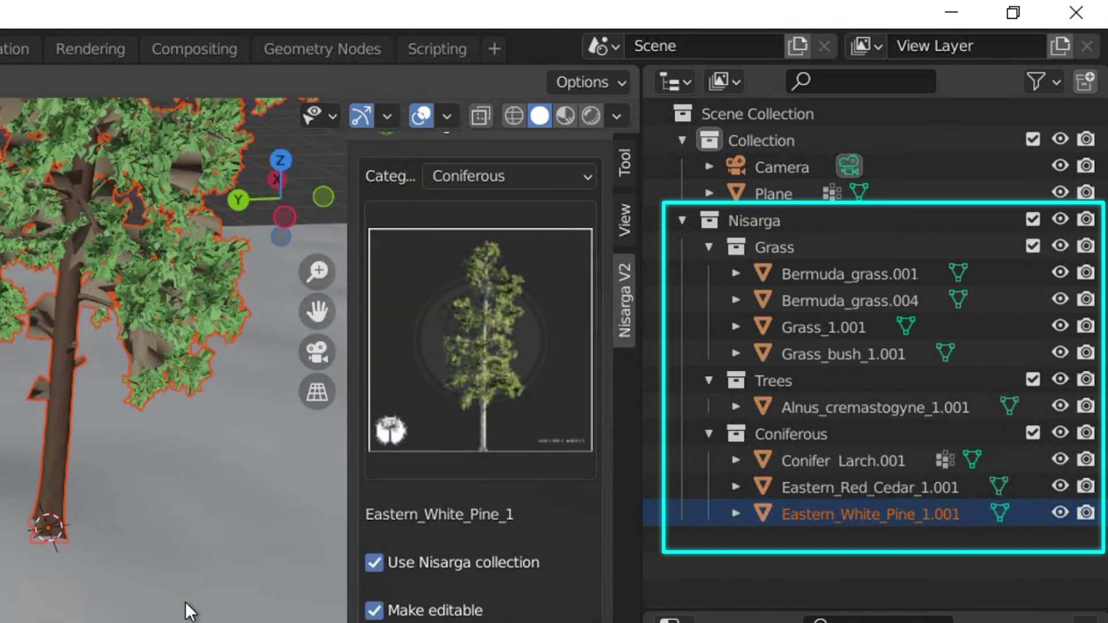
middle_click_drag(185, 600, 116, 461)
left_click(533, 325)
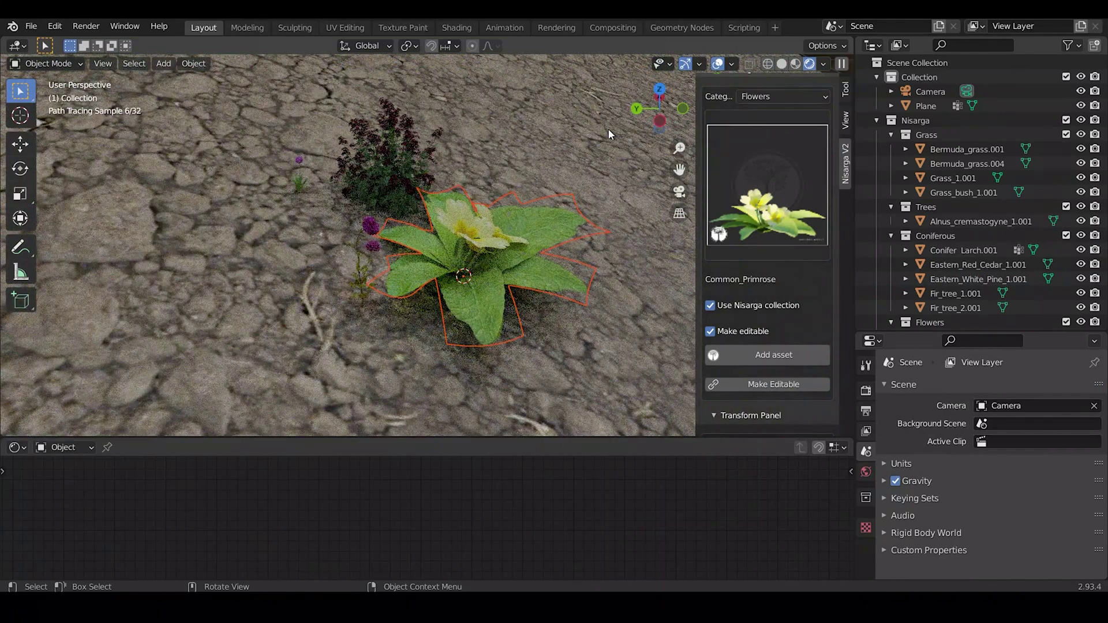
Select the terrain plane, show the Geometry Node Editor in an enlarged lower area and create a new node tree.
left_click(521, 154)
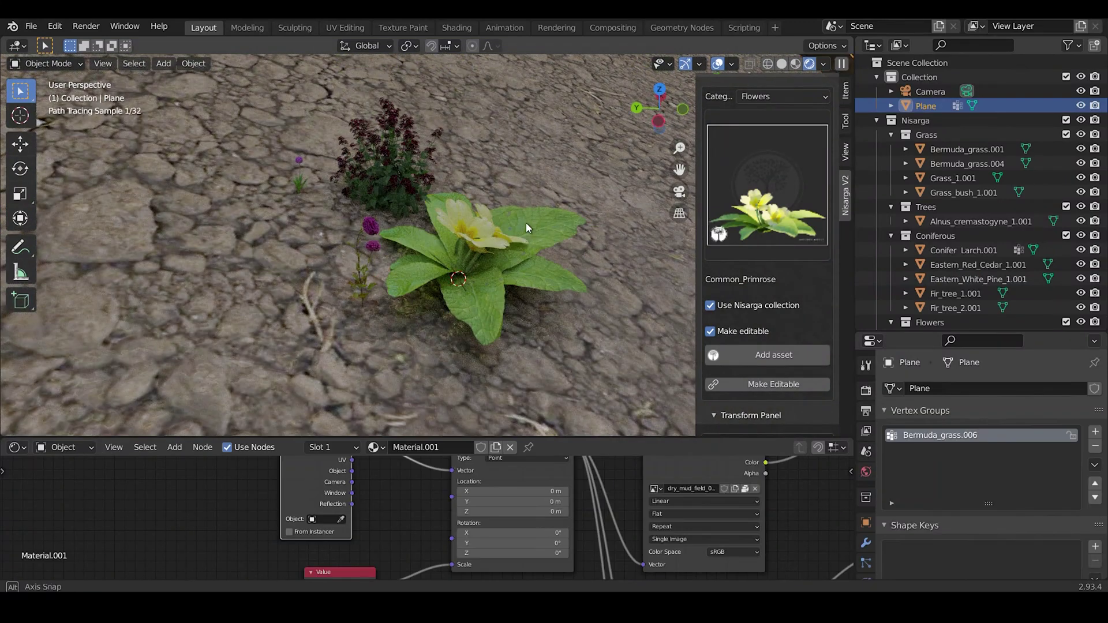
middle_click_drag(525, 223, 495, 213)
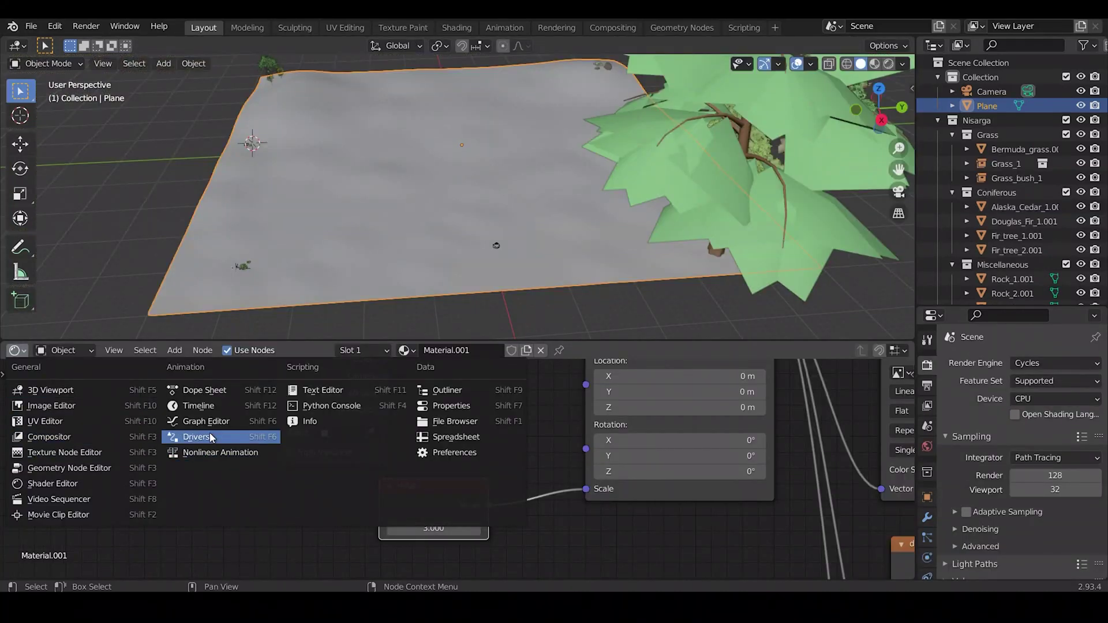
left_click(102, 468)
left_click_drag(444, 341, 444, 284)
left_click(447, 293)
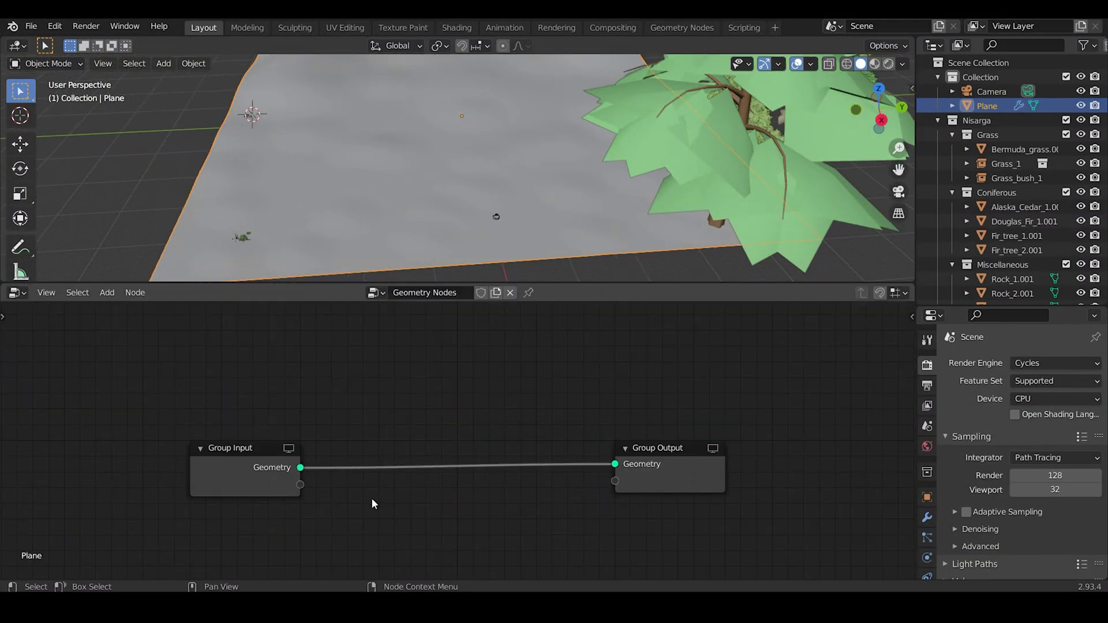
Add a Point Distribute node and place it below the link between Group Input and Group Output.
scroll(371, 498, "up", 1)
middle_click_drag(361, 493, 357, 471)
scroll(275, 495, "up", 1)
key("shift+a")
type("p")
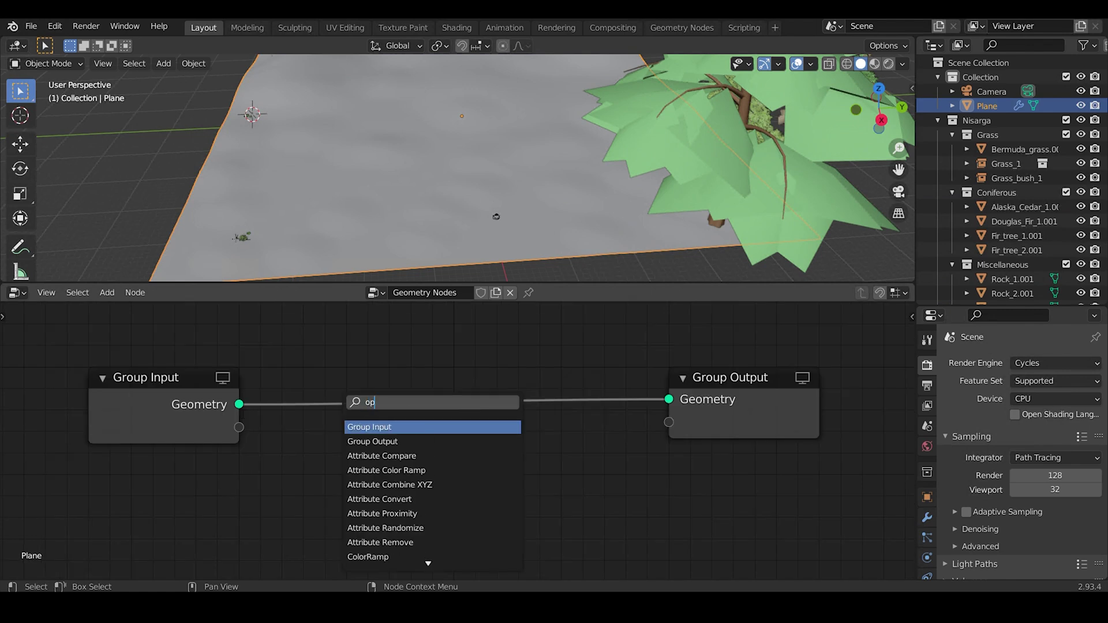
type("oint ins")
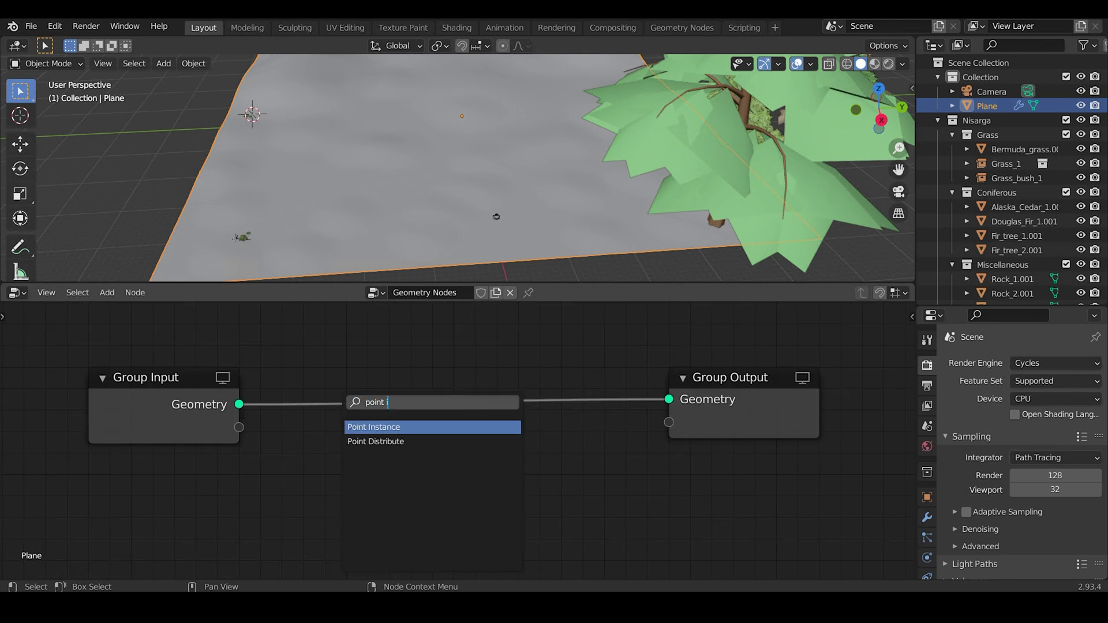
key("Down")
key("Return")
left_click(442, 449)
scroll(442, 449, "down", 1)
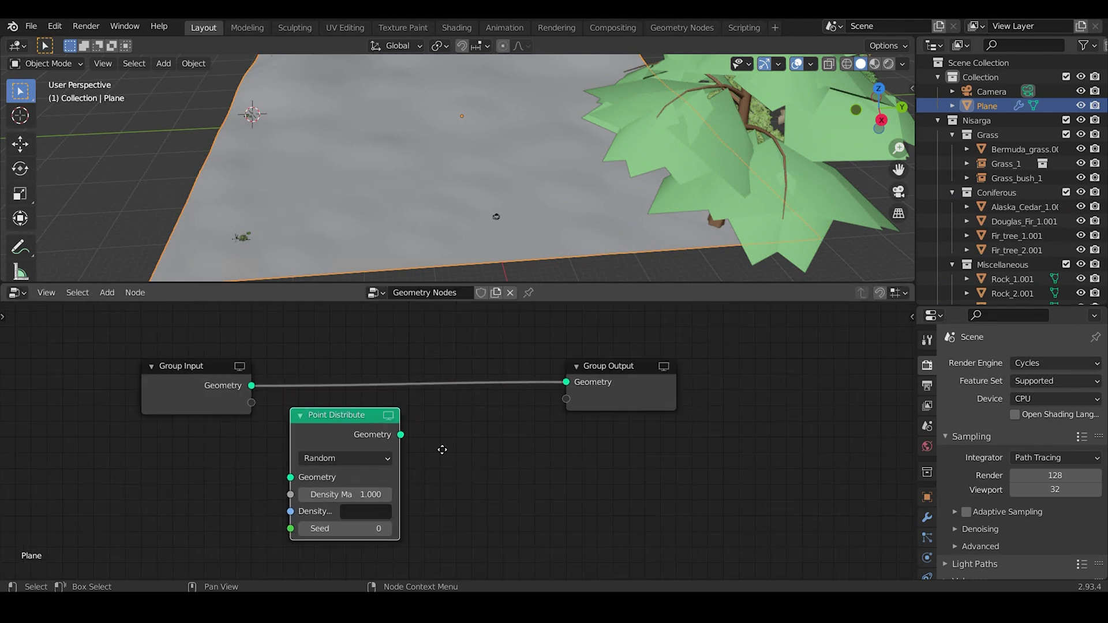
Add a Point Instance node beside Point Distribute, moving Group Output aside to make room.
middle_click_drag(442, 450, 405, 428)
left_click_drag(595, 390, 743, 387)
key("shift+a")
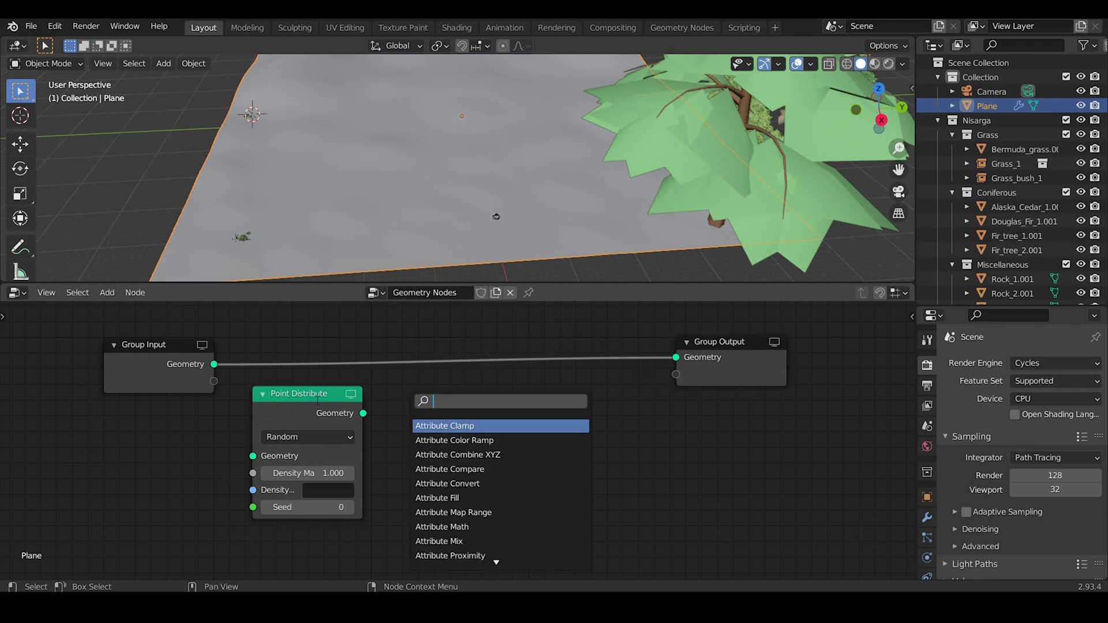
type("point ins")
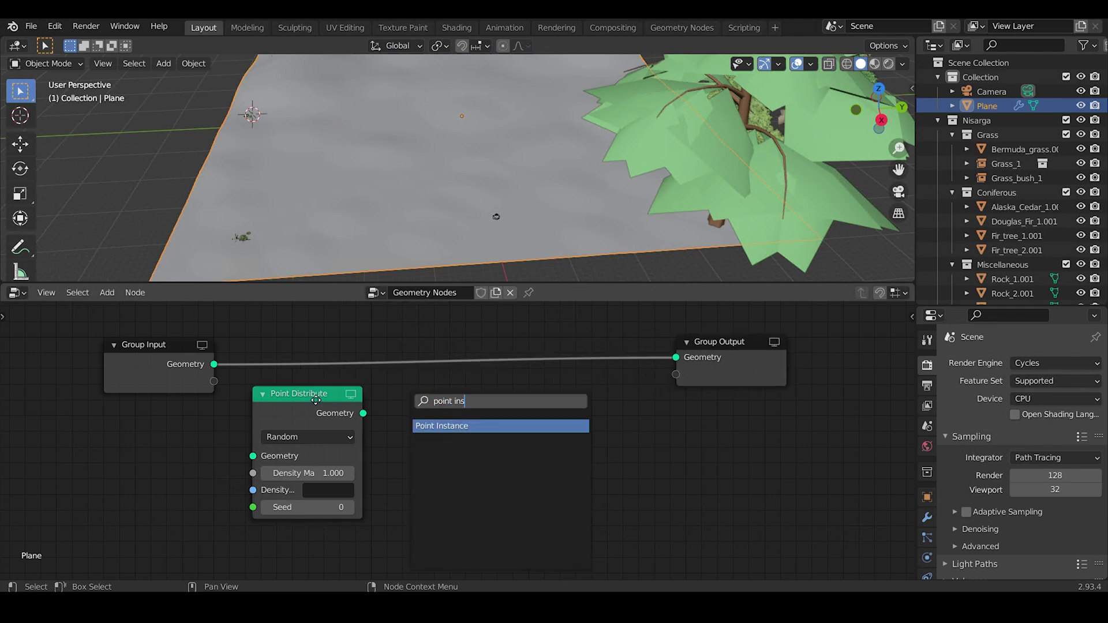
key("Return")
left_click(519, 427)
Move Group Output further away and insert a Join Geometry node on the link between Group Input and Group Output.
left_click_drag(677, 389, 806, 398)
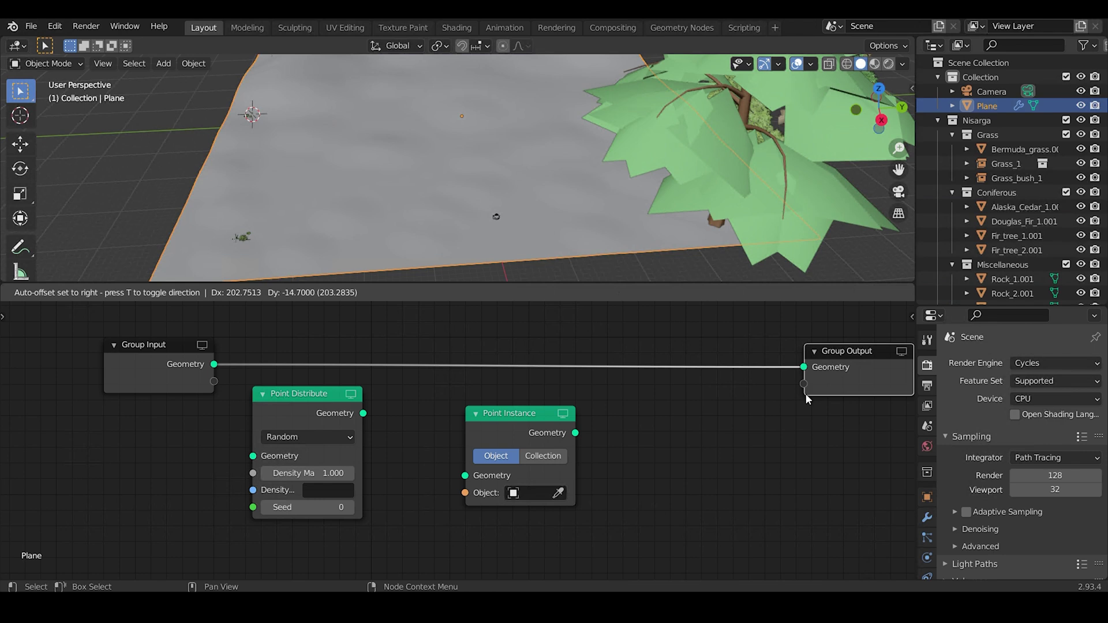
key("shift+a")
left_click(600, 394)
type("join")
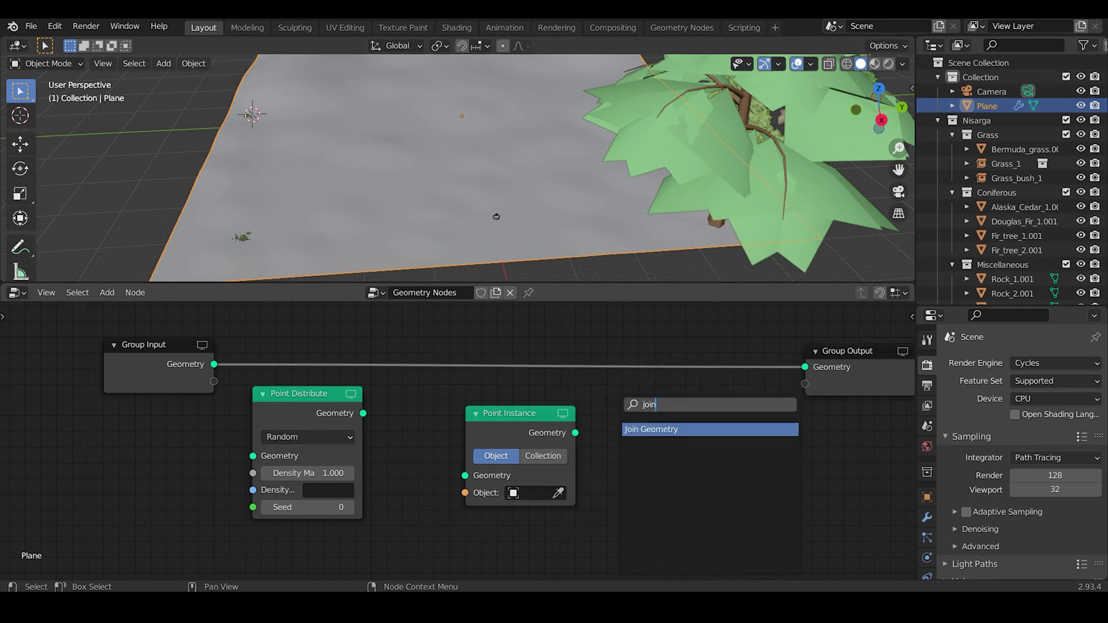
key("Return")
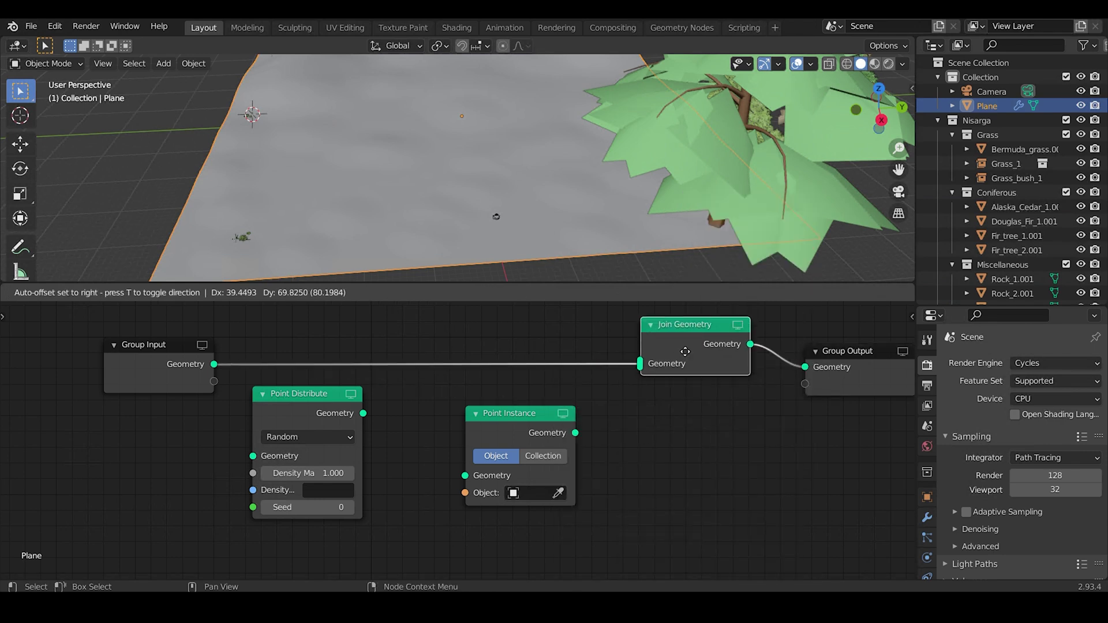
left_click(675, 356)
Wire Group Input through Point Distribute and Point Instance into Join Geometry, with a maximum density of 0.010.
left_click_drag(214, 364, 253, 456)
left_click_drag(363, 413, 465, 475)
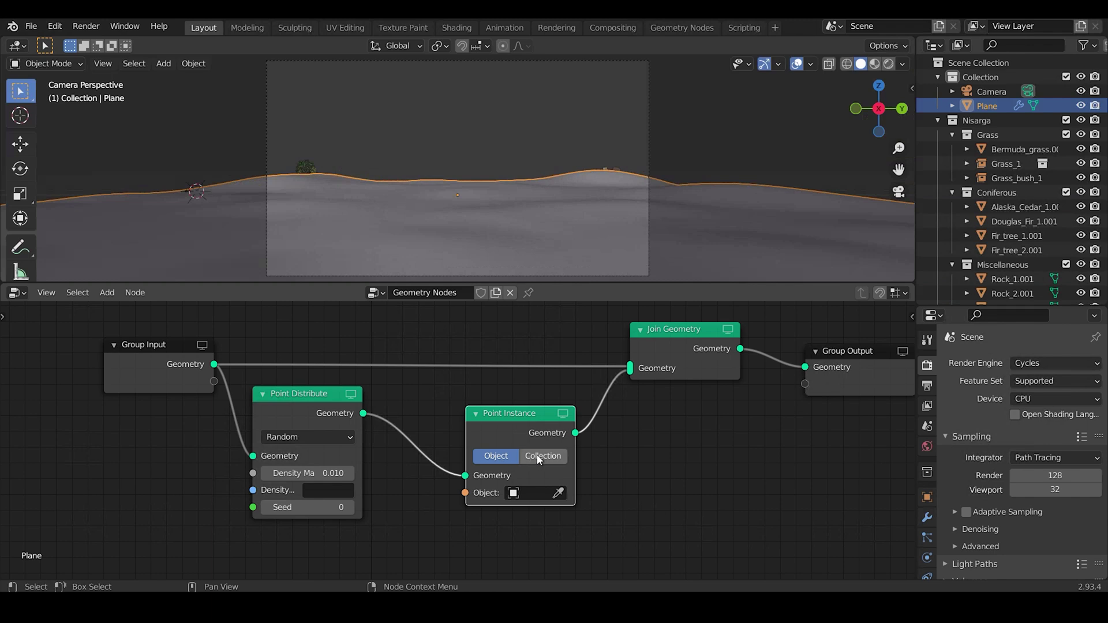
Switch Point Instance to Collection with Whole Collection off, and choose the Grass collection.
left_click(538, 457)
left_click(478, 475)
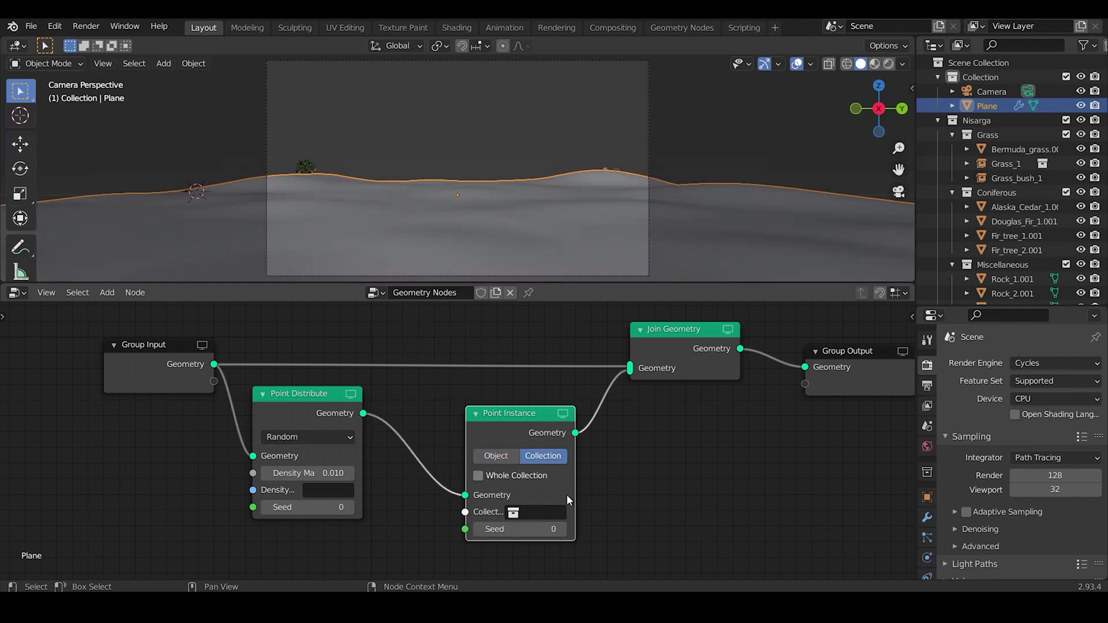
left_click(548, 513)
type("grass")
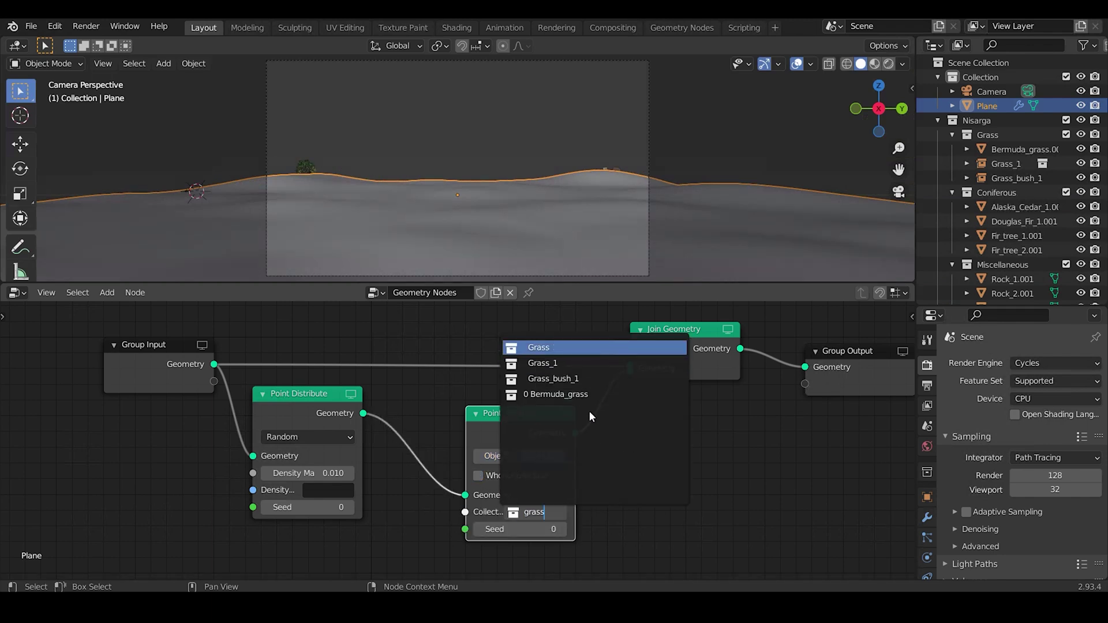
key("Return")
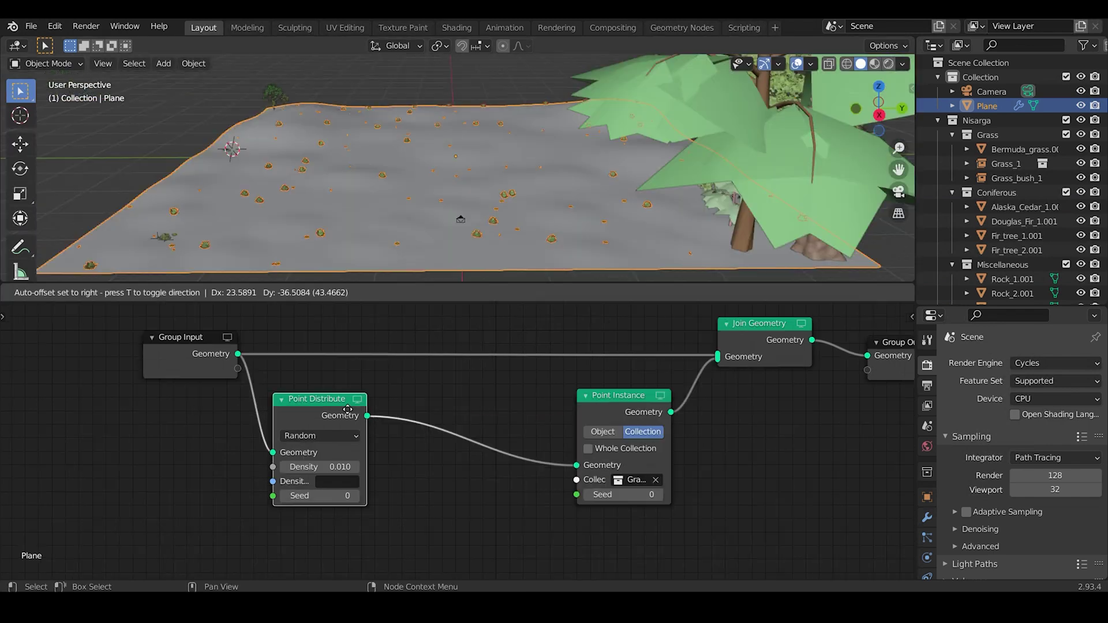
Insert an Attribute Randomize node on the link between Point Distribute and Point Instance.
left_click(348, 409)
key("shift+a")
type("attribute rand")
left_click(526, 427)
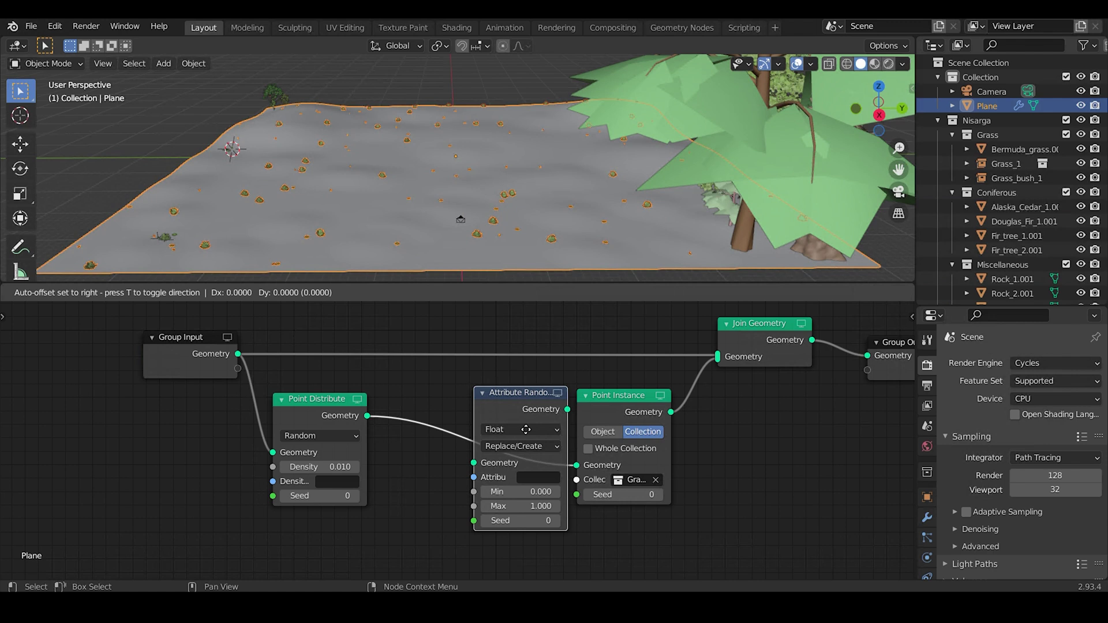
left_click(473, 432)
Set the Attribute Randomize node to the rotation attribute with the Vector data type.
left_click(483, 480)
type("r")
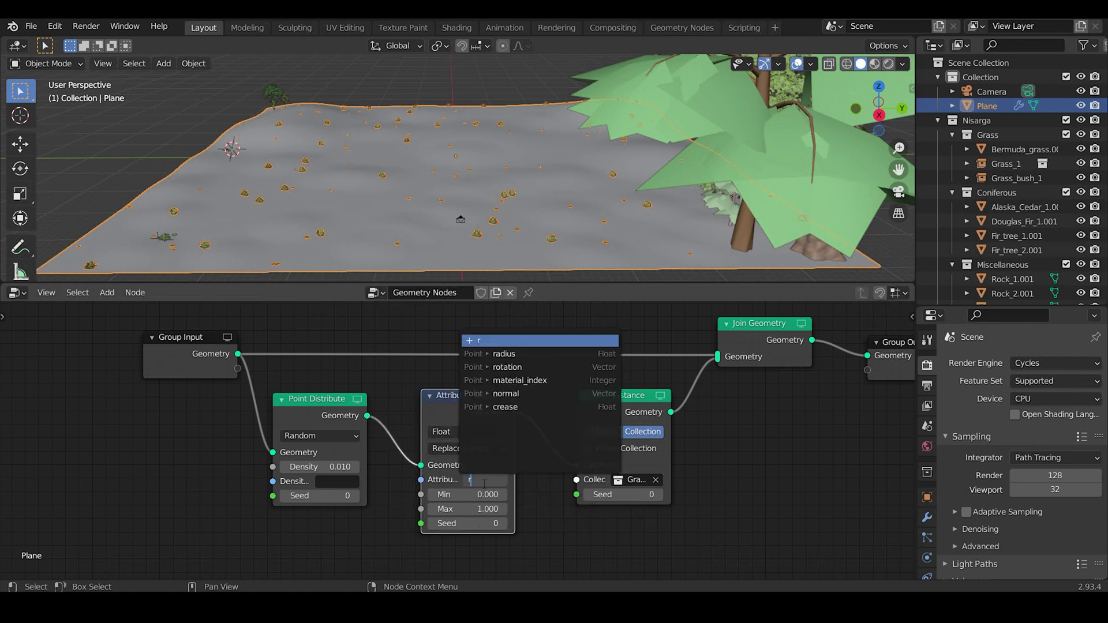
type("otation")
key("Return")
left_click(479, 432)
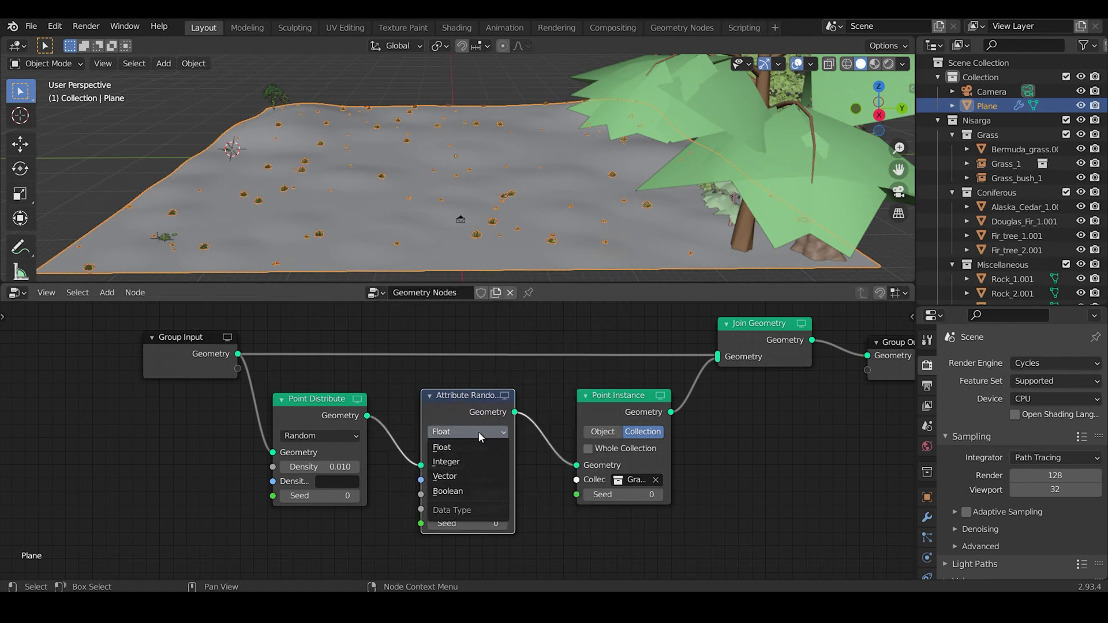
left_click(469, 475)
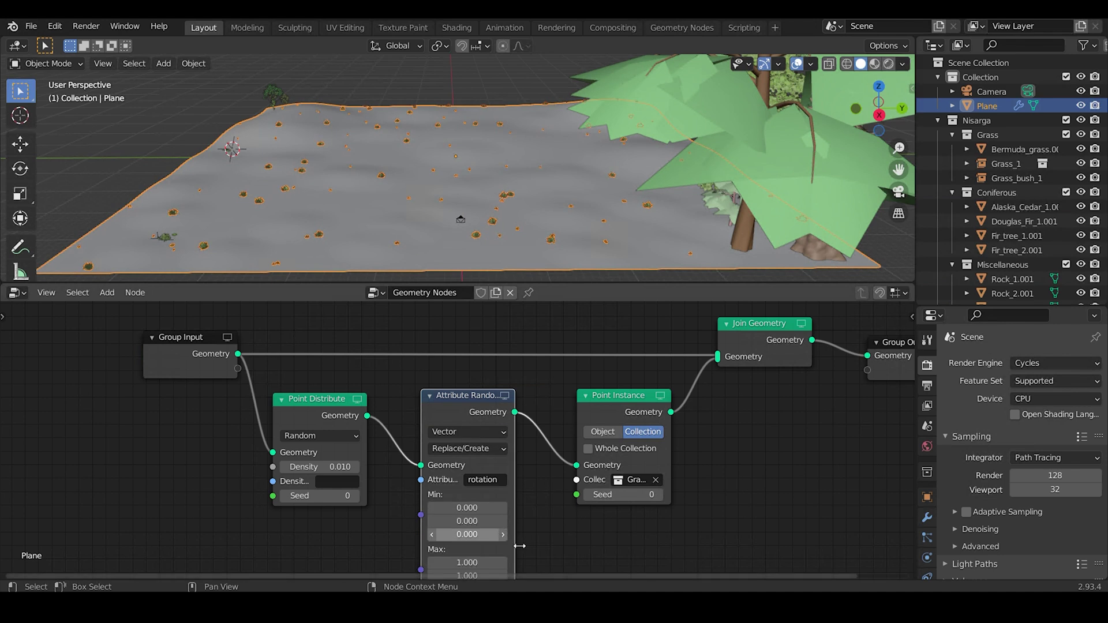
Limit the random rotation to the Z axis by setting the X and Y maximums to 0, and check the camera view.
scroll(501, 530, "down", 1)
left_click(467, 541)
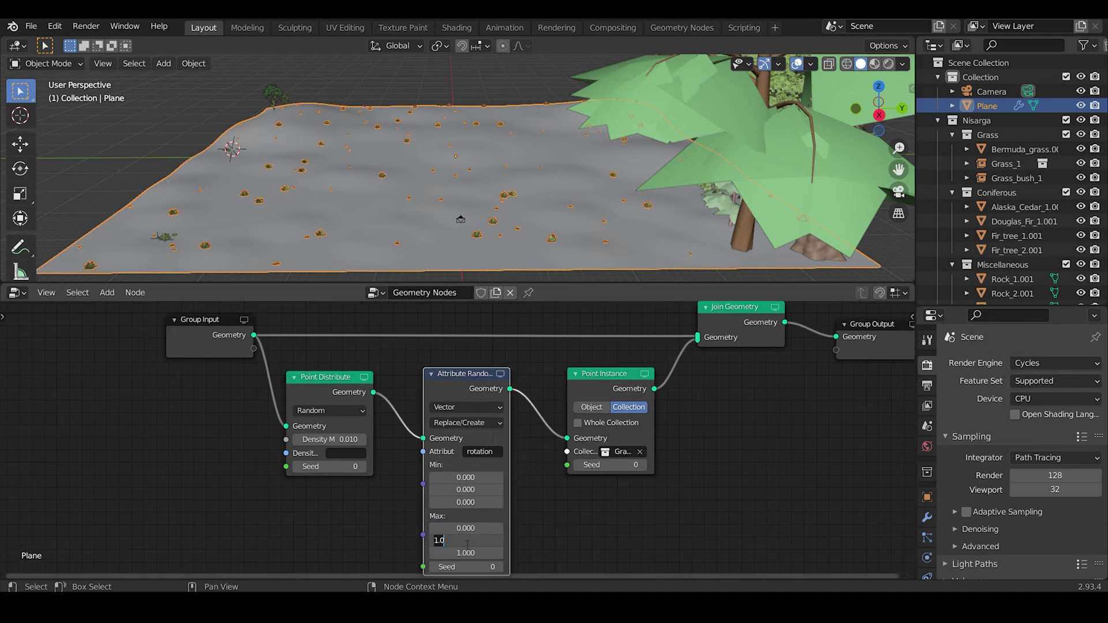
key("Return")
key("KP_0")
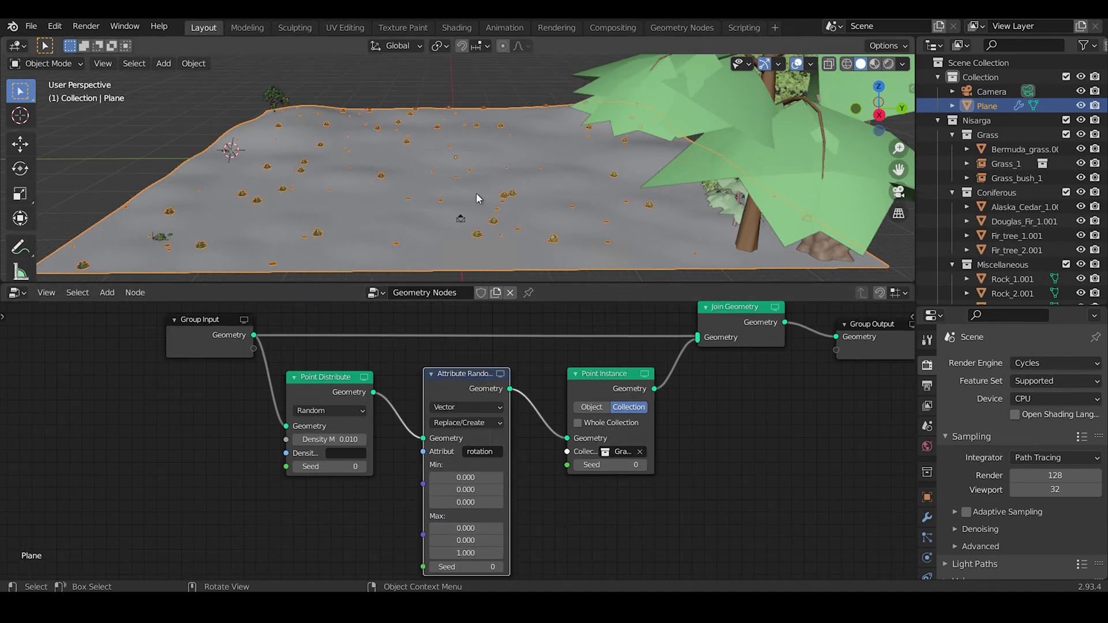
key("KP_0")
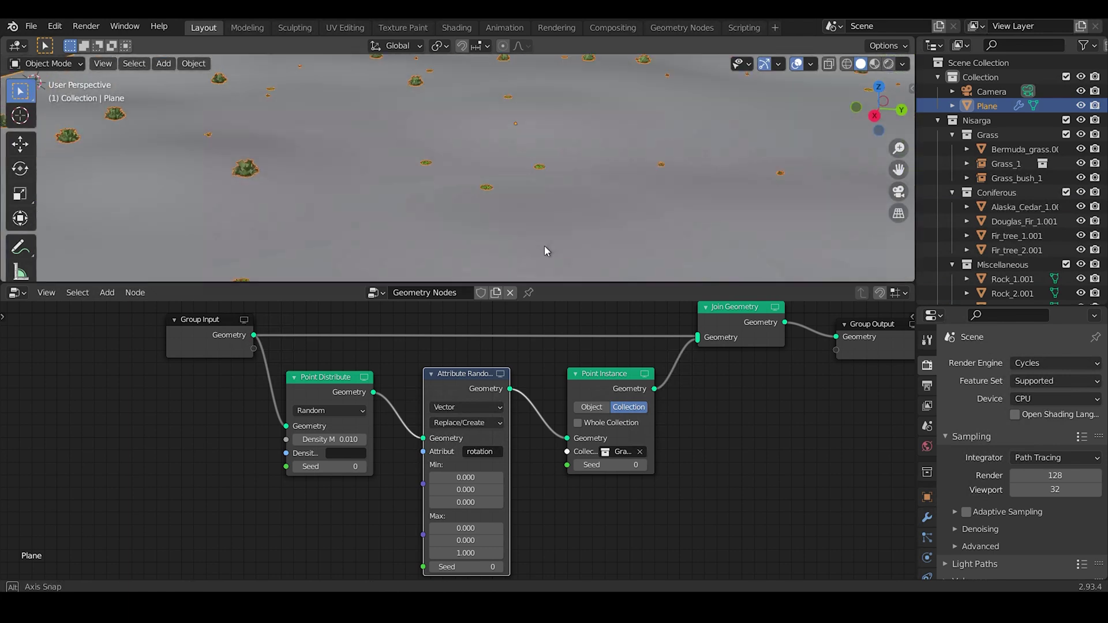
Add a vertex group named grass to the terrain plane.
scroll(536, 243, "down", 3)
middle_click_drag(534, 246, 432, 234)
scroll(926, 491, "down", 3)
left_click(927, 517)
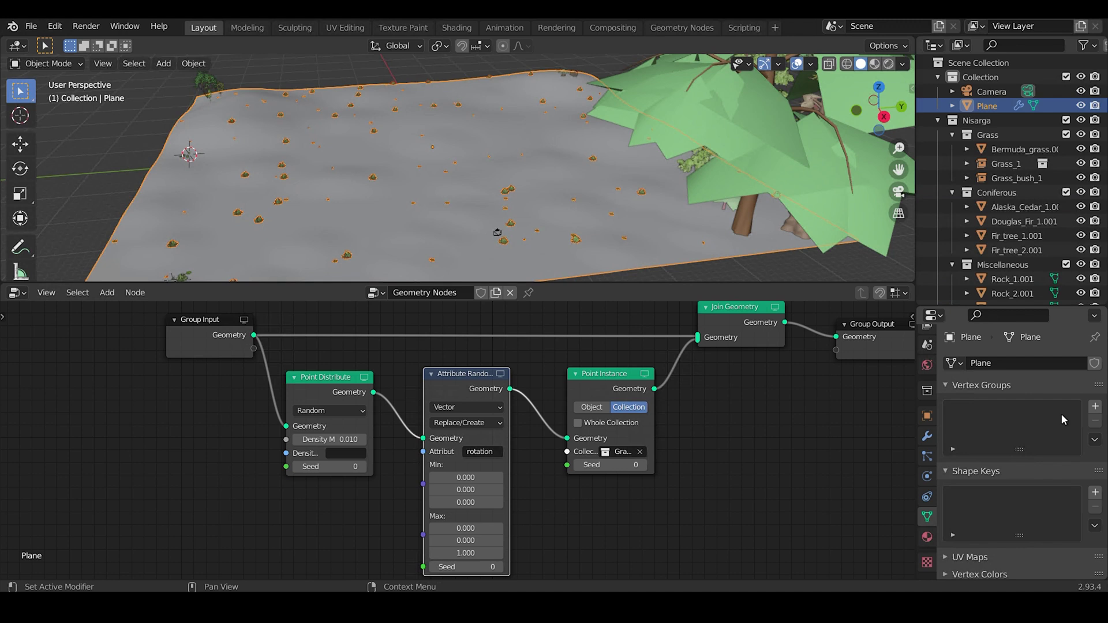
left_click(1096, 408)
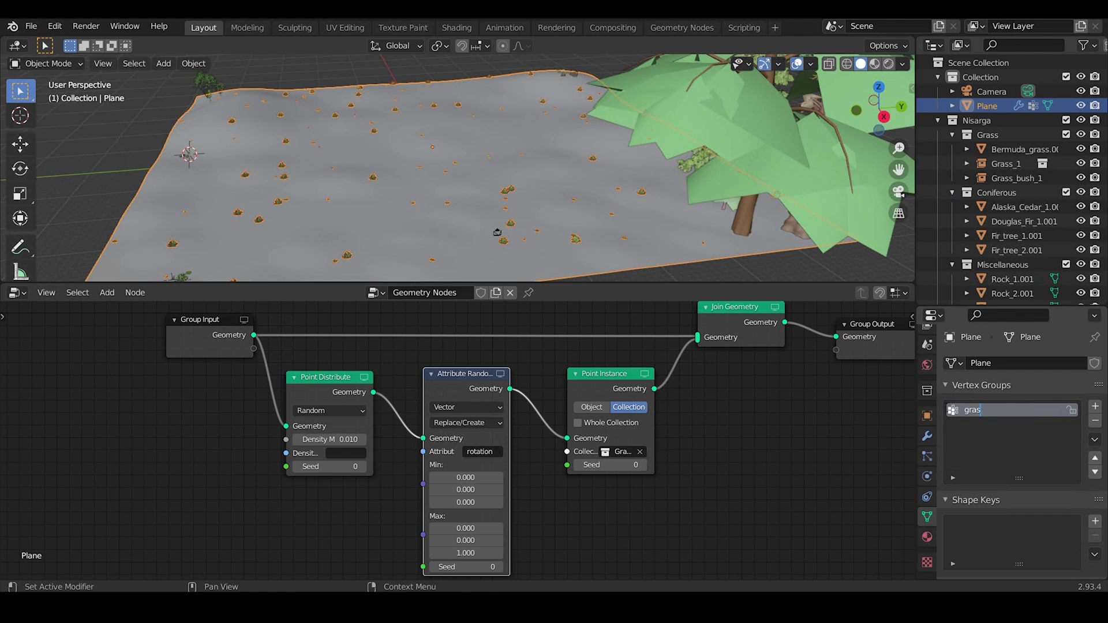
type("s")
key("Return")
Weight-paint an area of the terrain for the grass vertex group and return to Object Mode.
left_click(65, 64)
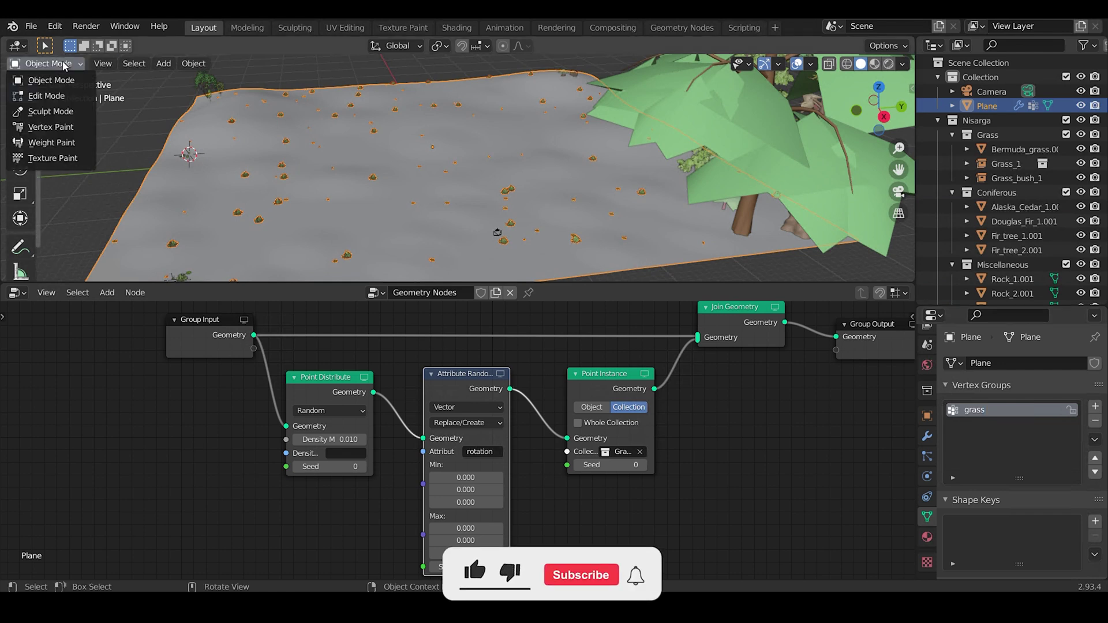
left_click(51, 143)
mouse_move(395, 156)
left_mouse_down()
mouse_move(371, 185)
mouse_move(494, 185)
mouse_move(504, 136)
mouse_move(369, 173)
mouse_move(399, 219)
left_mouse_up()
mouse_move(398, 219)
middle_mouse_down()
mouse_move(259, 150)
mouse_move(115, 98)
middle_mouse_up()
left_click(55, 64)
left_click(50, 83)
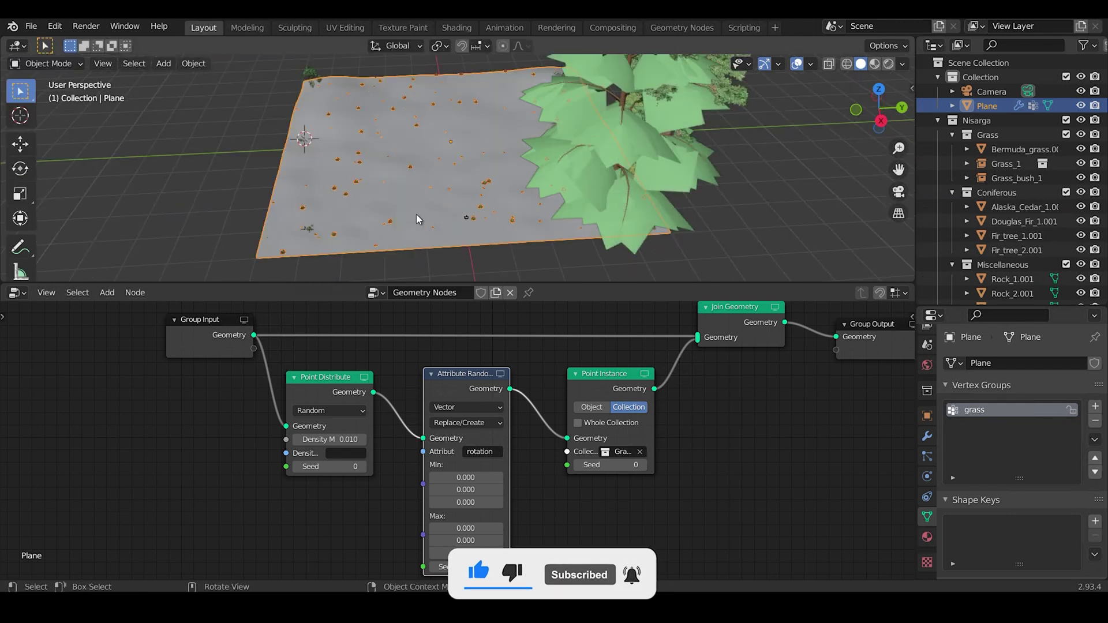
Set the Density Attribute of the Point Distribute node to the grass vertex group.
scroll(420, 216, "up", 4)
scroll(344, 455, "up", 2)
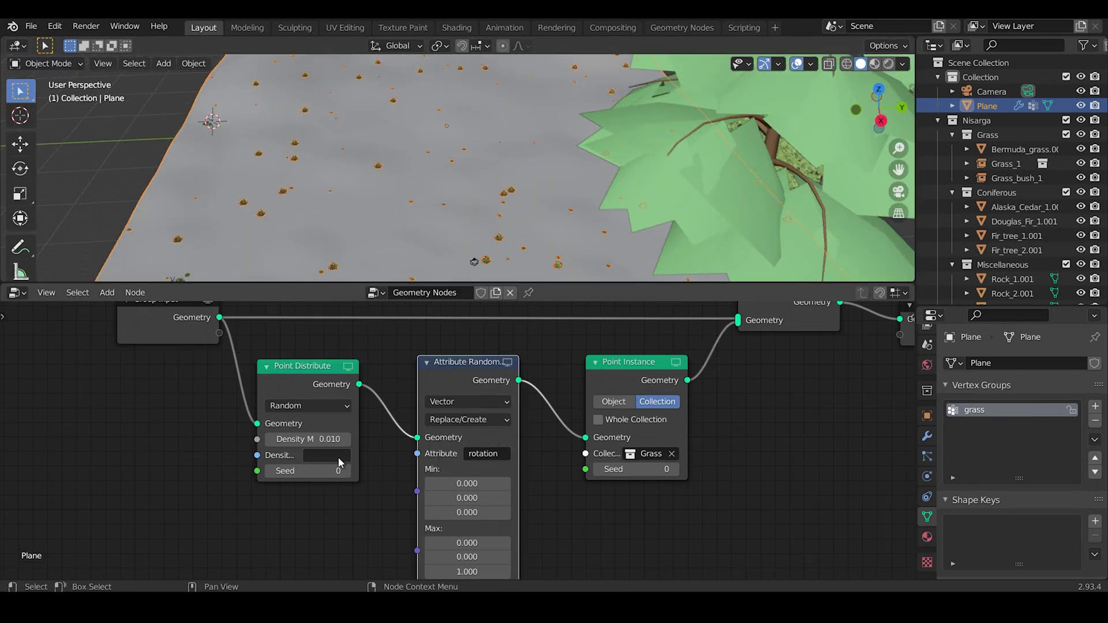
left_click(342, 485)
type("grass")
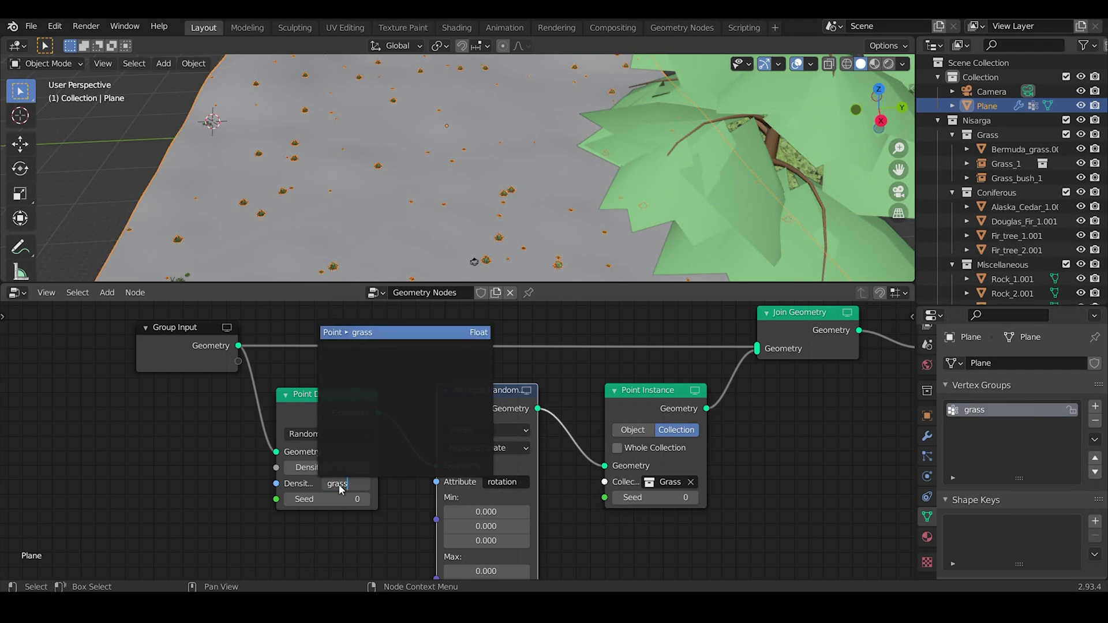
key("Return")
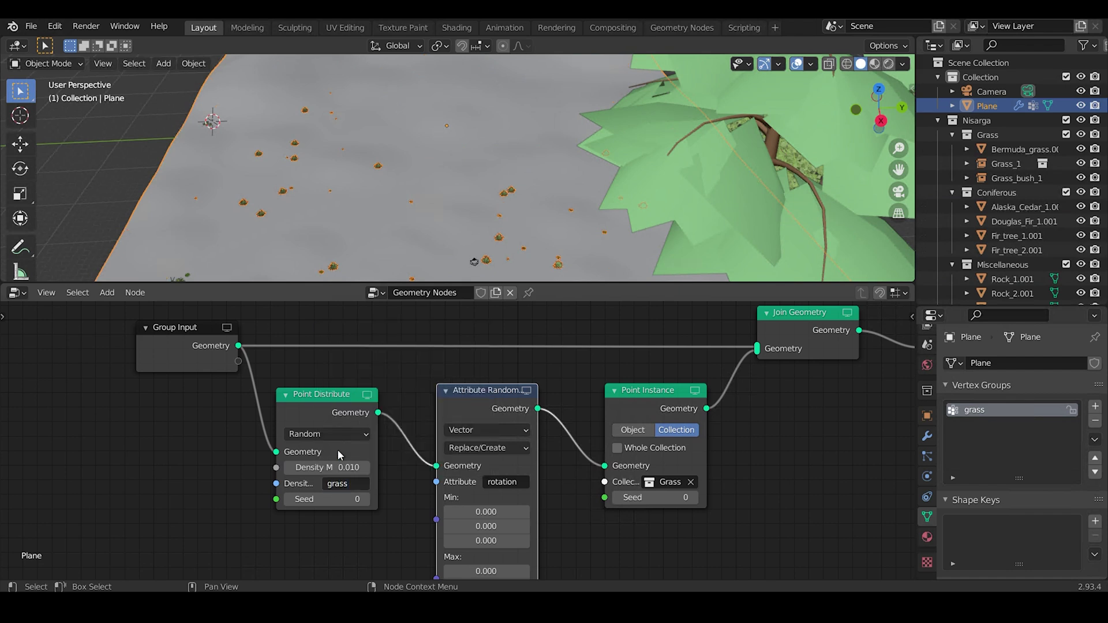
Set the Point Distribute maximum density to 1 from the camera view and save the file.
middle_click_drag(502, 188, 467, 176)
key("KP_0")
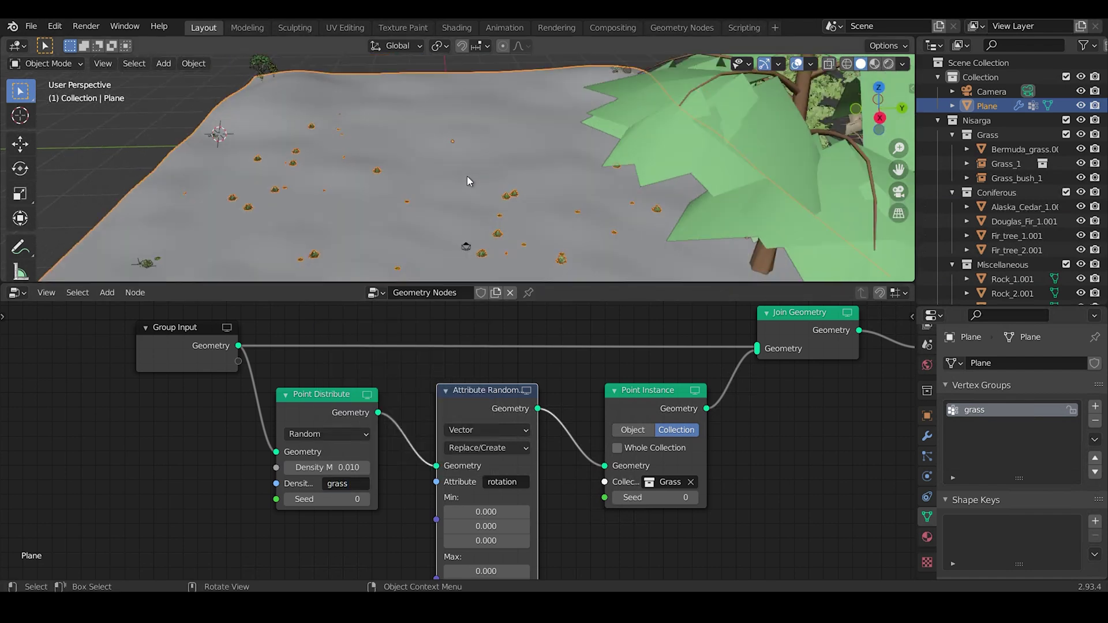
left_click(326, 467)
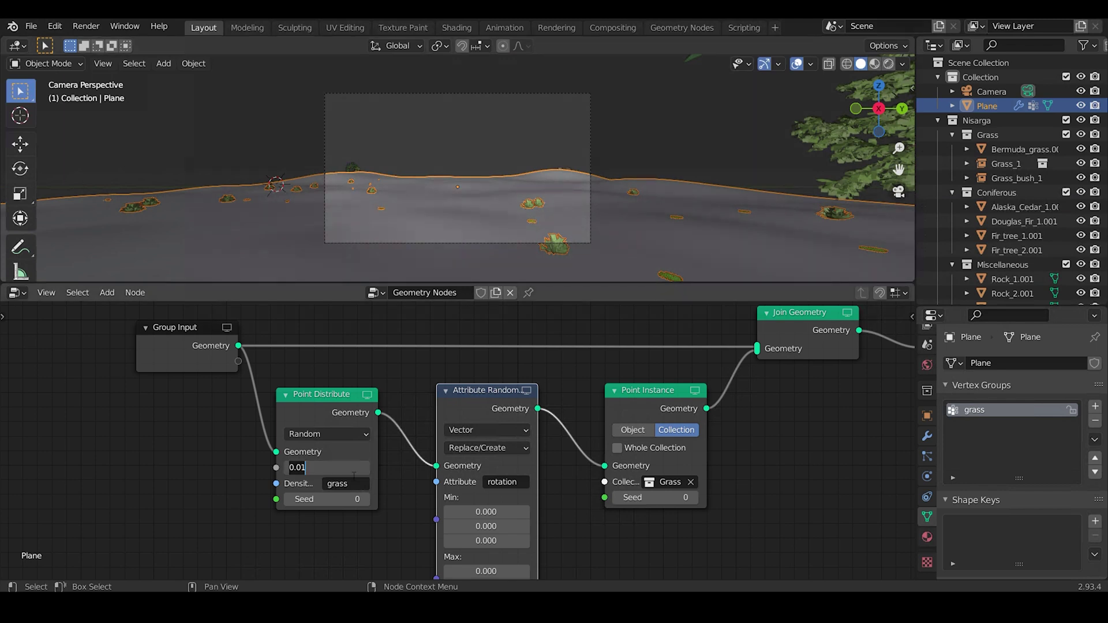
type("1")
key("Return")
key("ctrl+s")
Insert a second Attribute Randomize node between the rotation randomizer and Point Instance, spacing out Join Geometry.
scroll(753, 367, "down", 1)
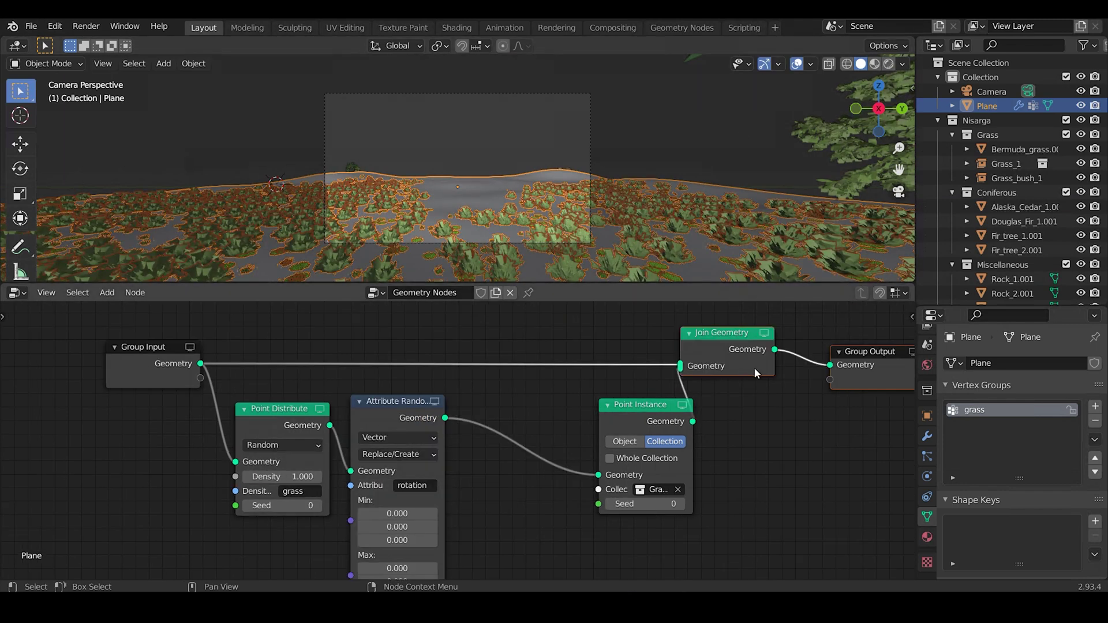
left_click_drag(754, 367, 837, 367)
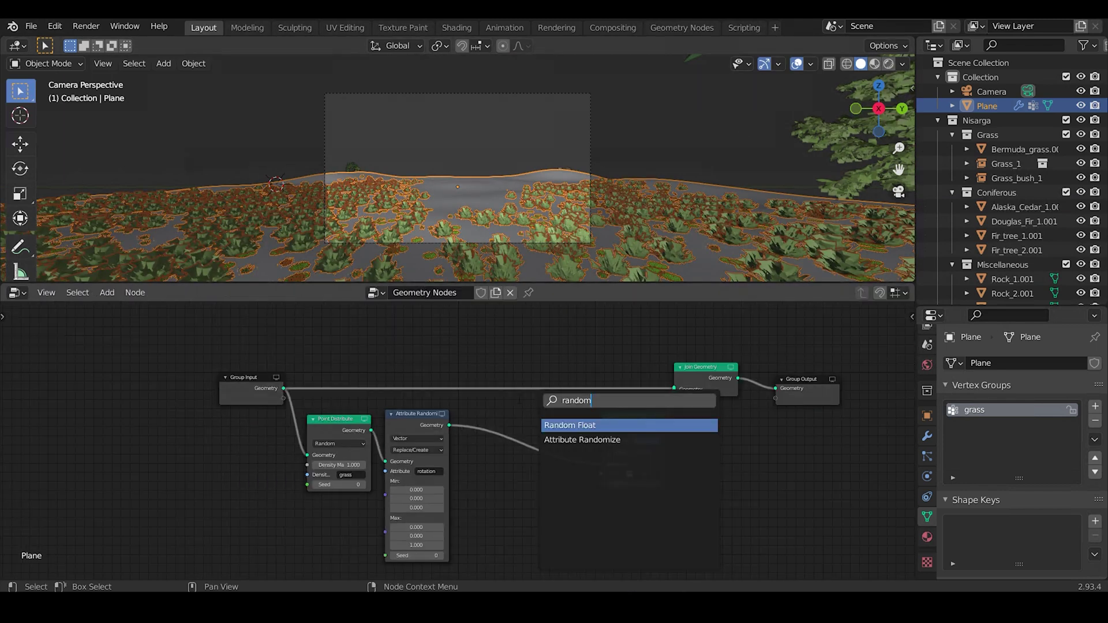
key("Down")
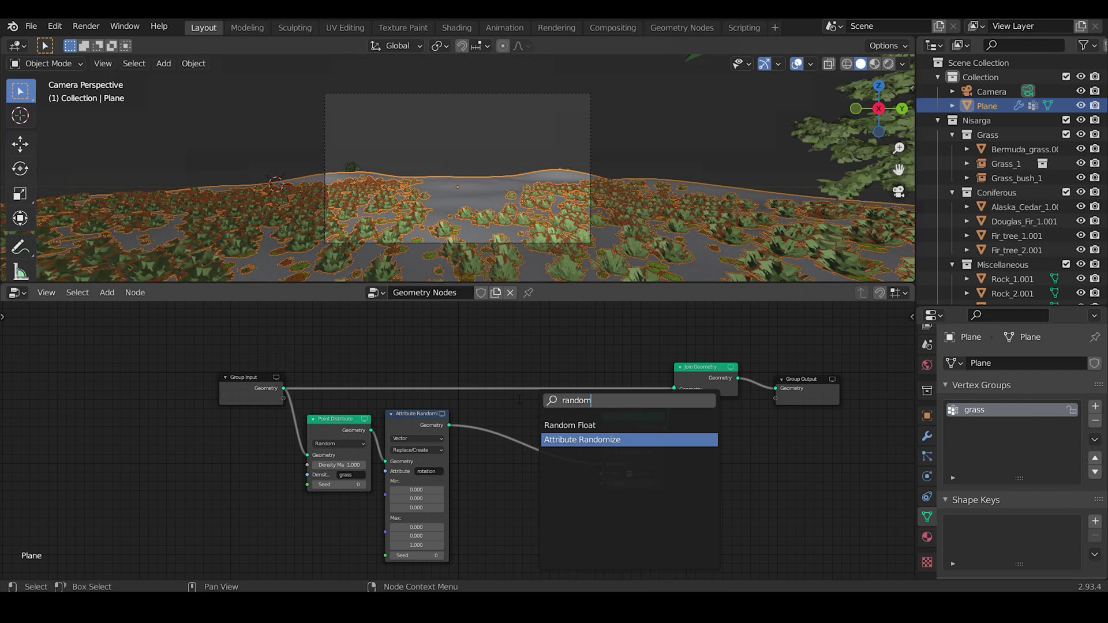
key("Return")
left_click(487, 438)
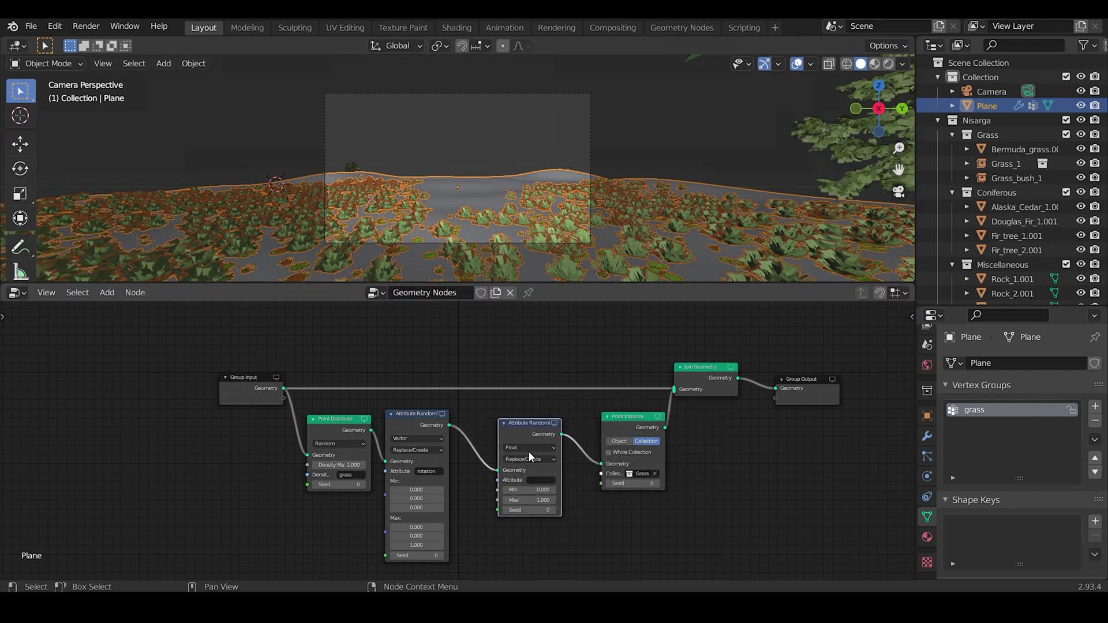
Set the second Attribute Randomize node to the scale attribute as Float with a minimum of 0.5.
left_click(528, 450)
left_click(530, 477)
scroll(534, 482, "up", 4)
left_click(478, 465)
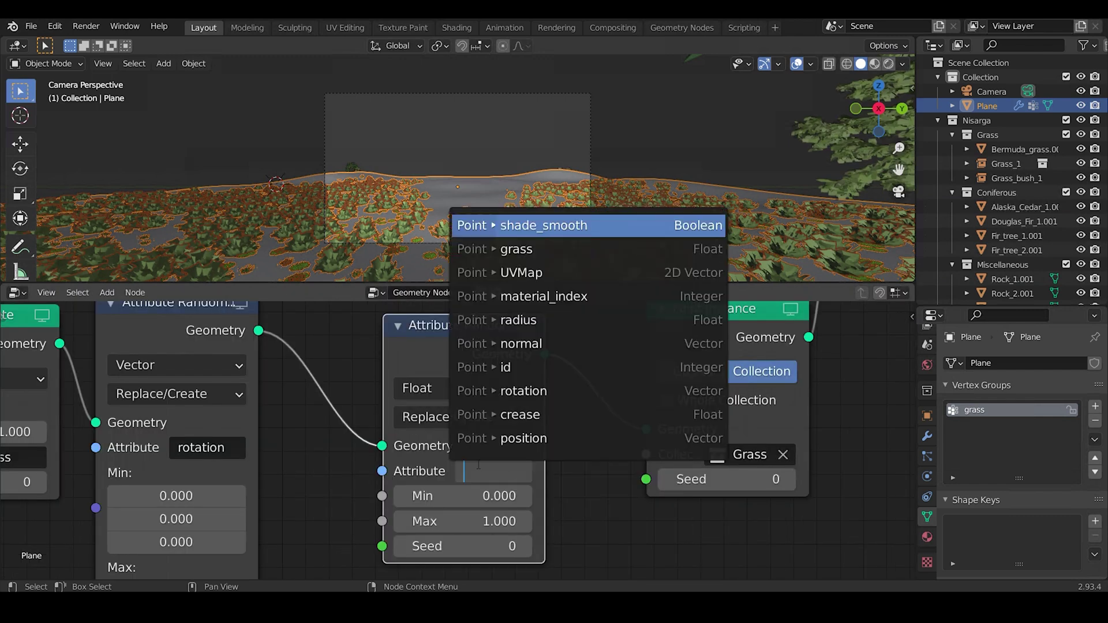
type("scale")
key("Return")
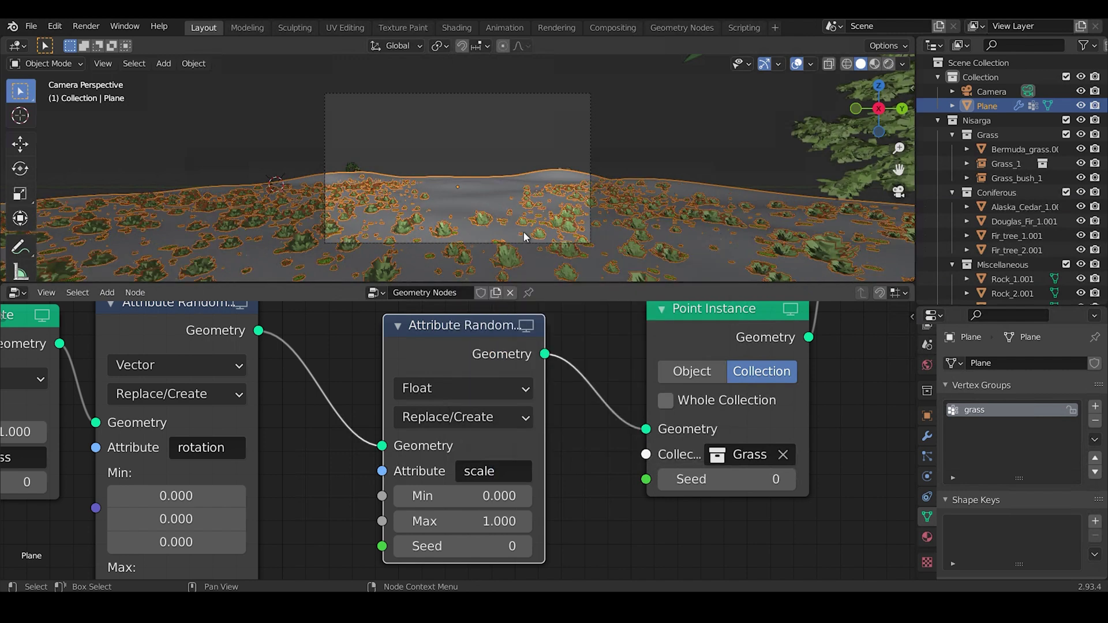
left_click(494, 498)
type("0.5")
key("Return")
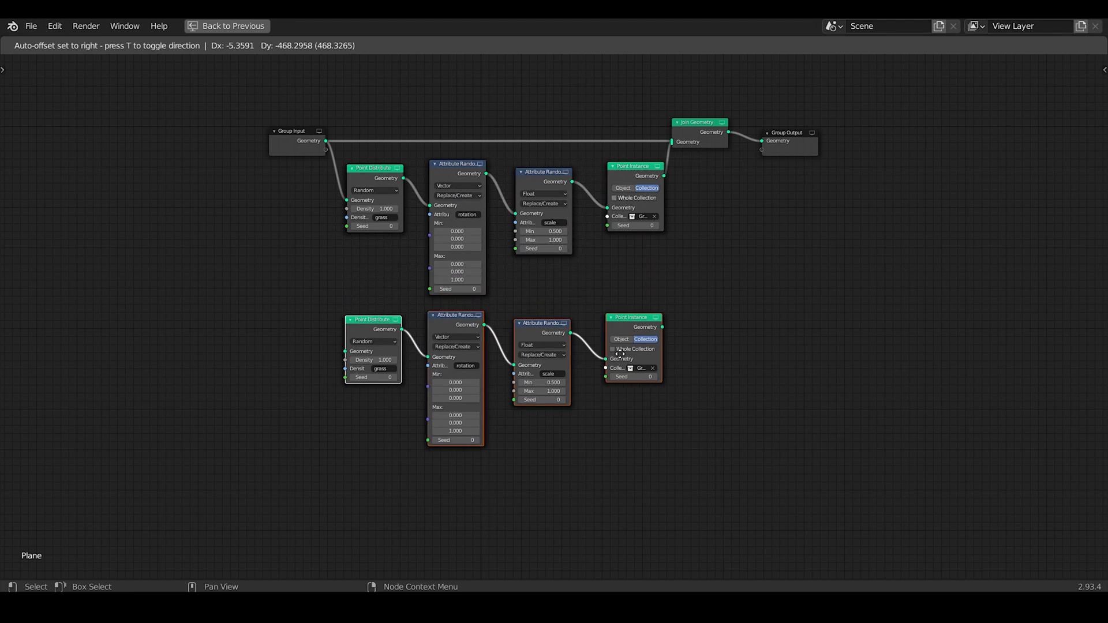
Duplicate the Point Distribute, two Attribute Randomize and Point Instance nodes as further rows below the original chain.
left_click(622, 307)
key("shift+d")
scroll(606, 447, "down", 1)
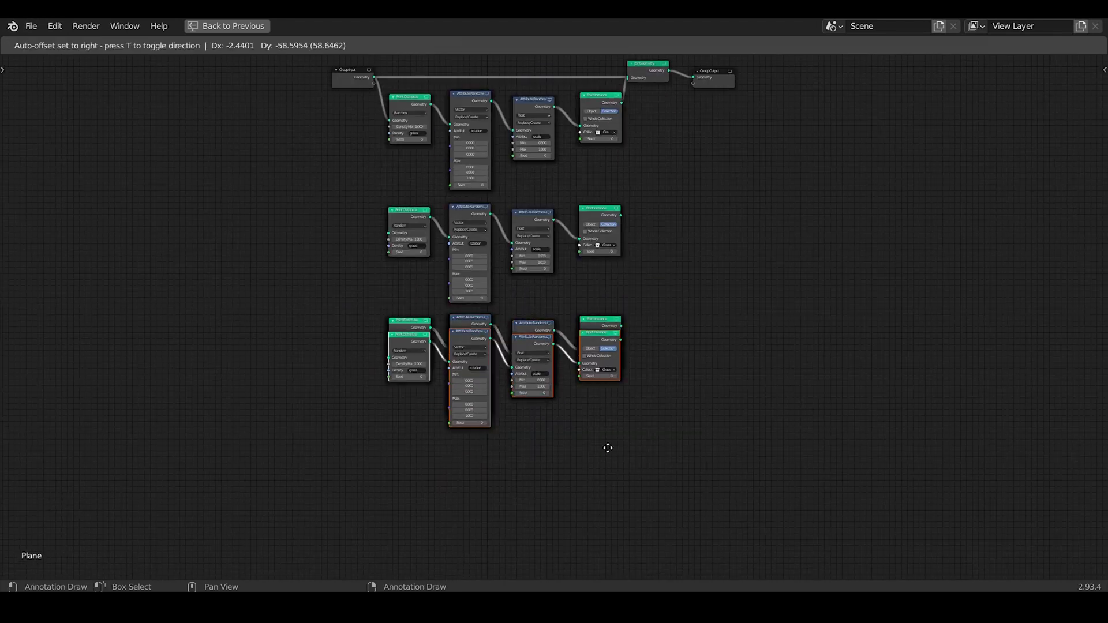
left_click(606, 447)
Link Group Input to each duplicated Point Distribute node, and each duplicated Point Instance node to Join Geometry.
scroll(783, 252, "up", 4)
scroll(782, 252, "down", 1)
left_click_drag(258, 116, 332, 536)
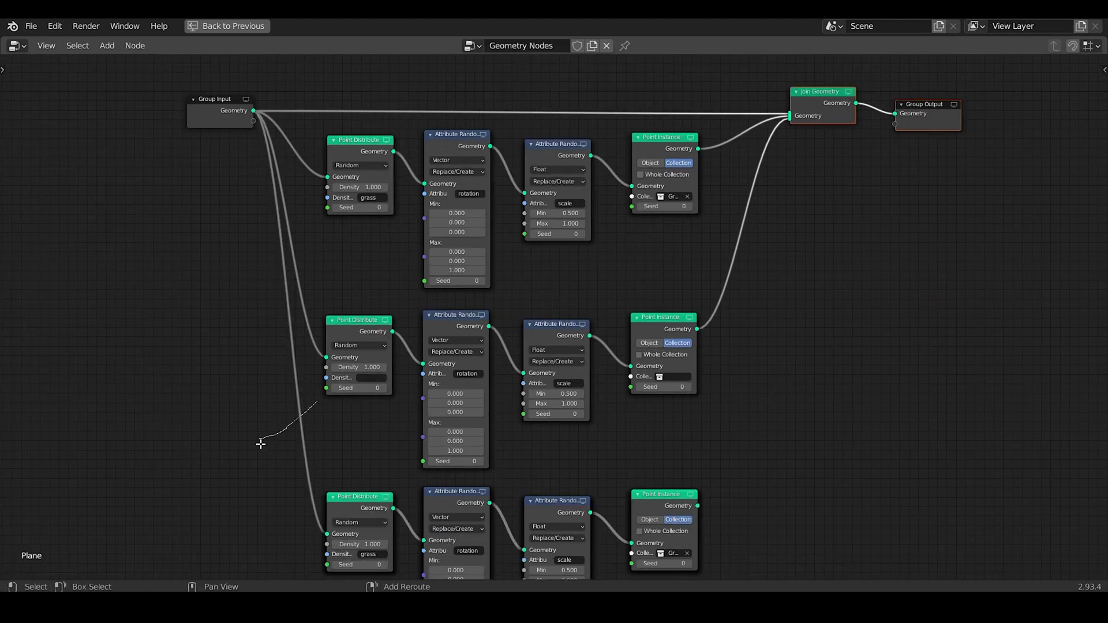
scroll(259, 441, "down", 1)
left_click_drag(532, 442, 611, 108)
scroll(611, 108, "down", 1)
left_click_drag(535, 466, 590, 73)
scroll(282, 167, "up", 3)
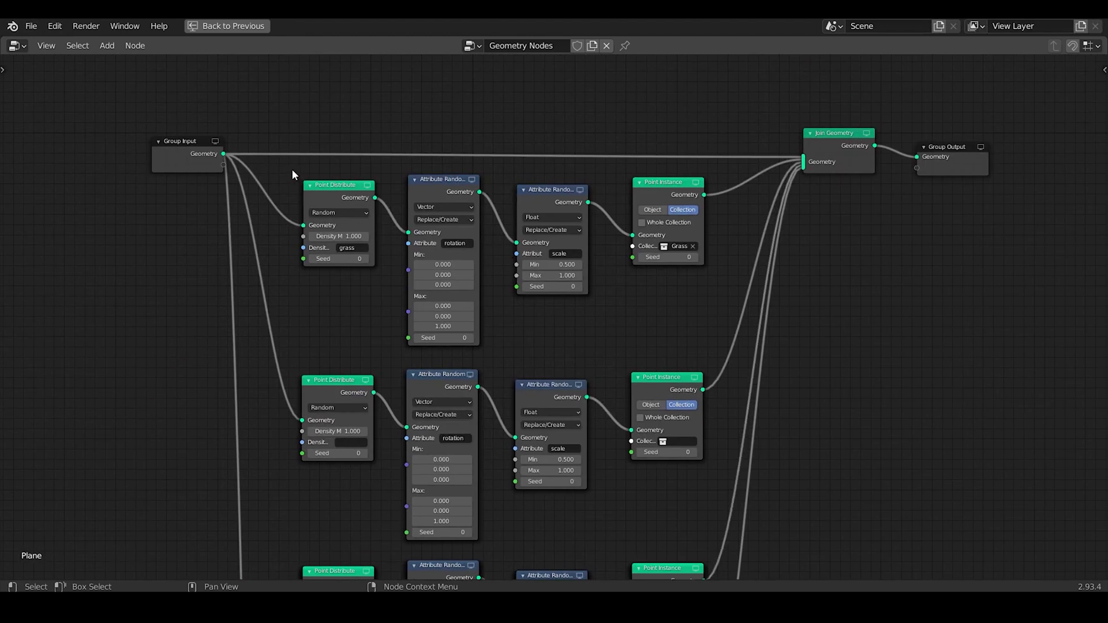
Enclose the four nodes of the first scatter chain in a frame and label it grass.
left_click_drag(291, 168, 691, 318)
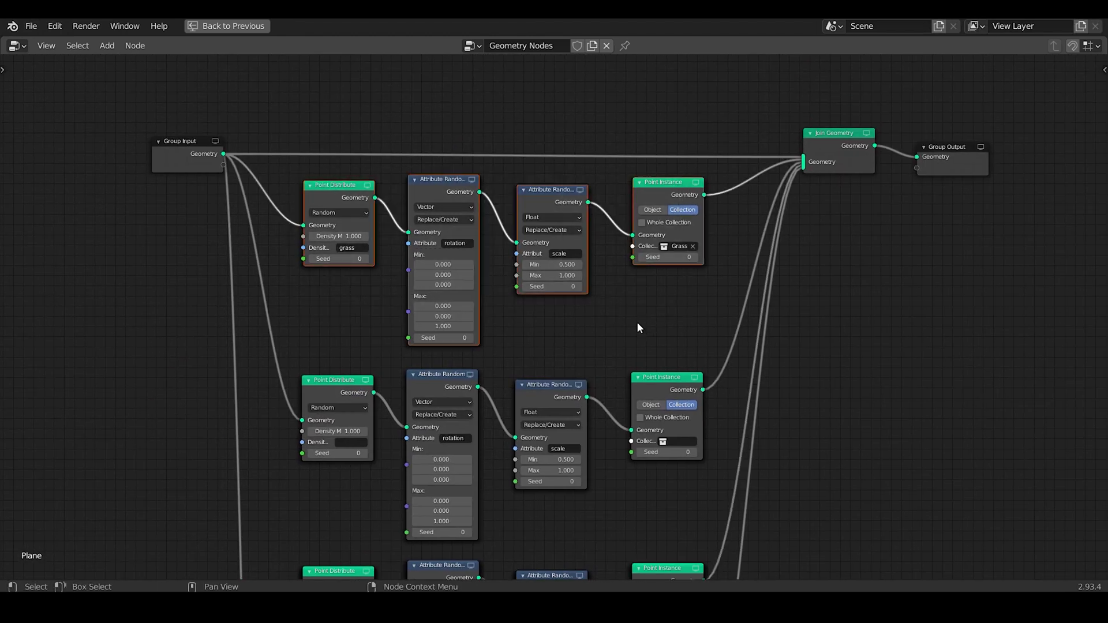
key("ctrl+j")
key("n")
left_click(1099, 109)
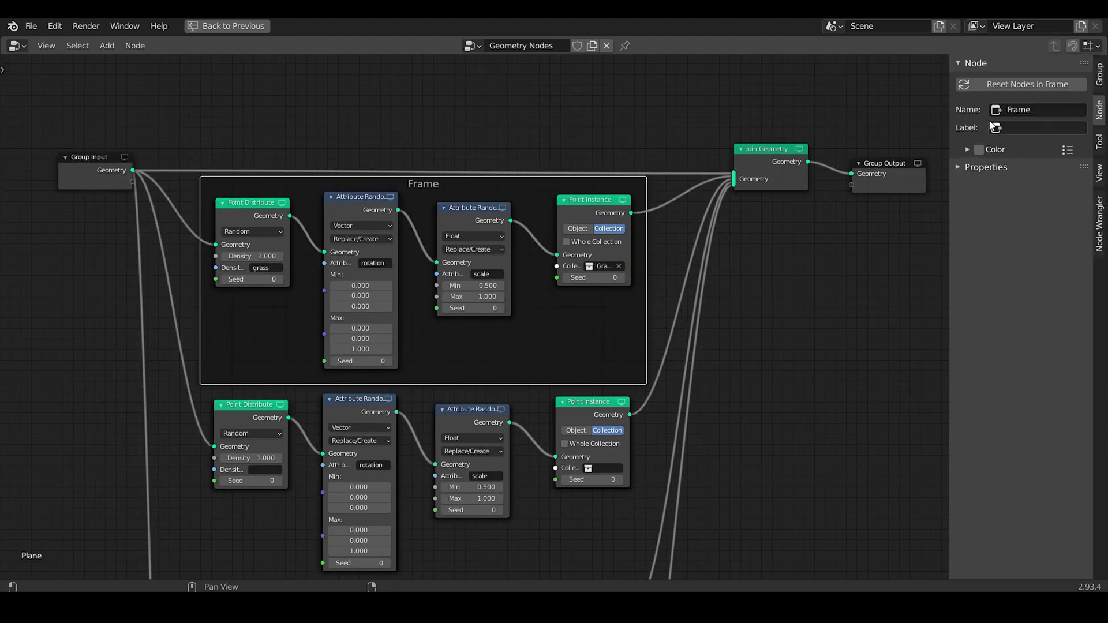
left_click(1016, 128)
type("gra")
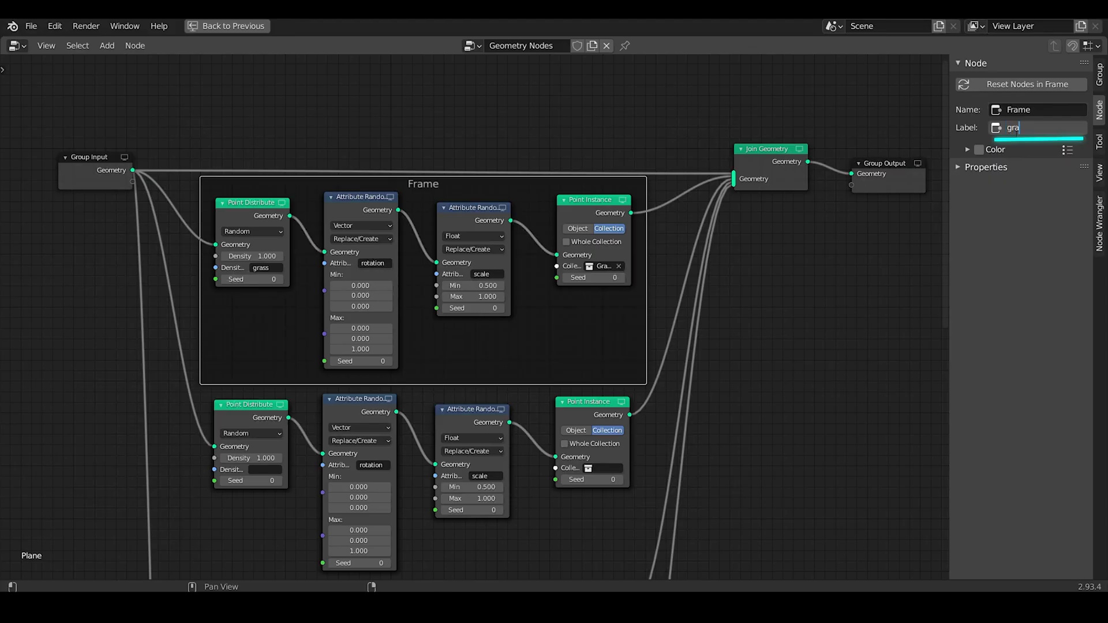
type("ss")
key("Return")
Enclose the second row of scatter nodes in a frame and label it big_trees.
scroll(774, 324, "down", 2)
left_click_drag(259, 365, 615, 420)
key("ctrl+j")
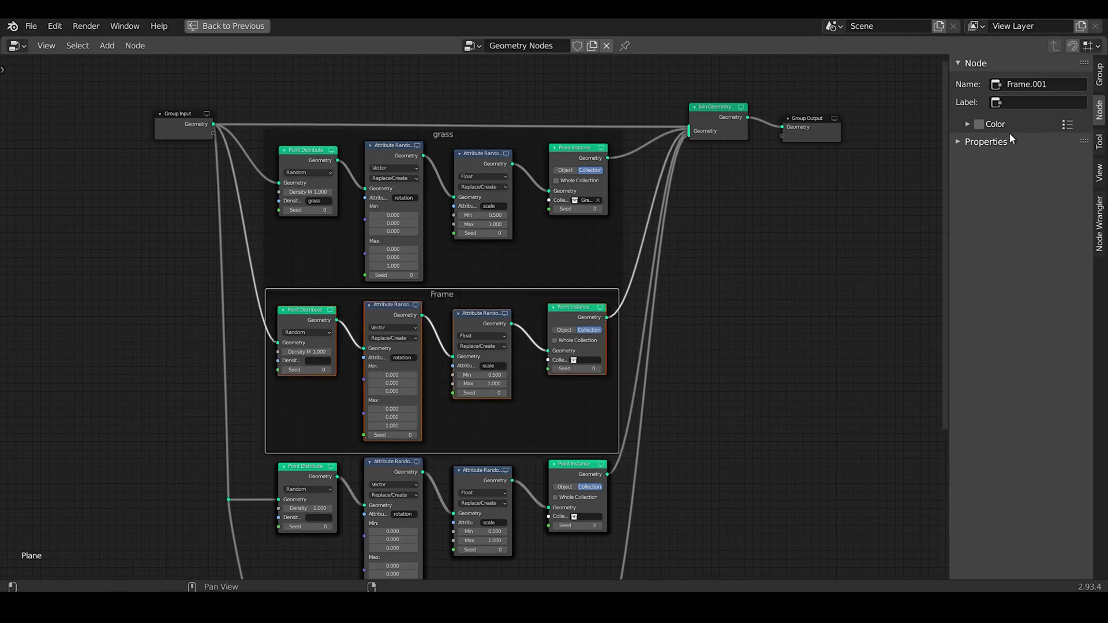
left_click(1038, 104)
type("trerees")
key("Return")
Enclose the third row of scatter nodes in a frame and label it rocks.
middle_click_drag(267, 548, 267, 453)
left_click_drag(267, 413, 611, 507)
key("ctrl+j")
left_click(1037, 102)
type("rocks")
key("Return")
Enclose the last row of scatter nodes in a frame and label it flowers.
middle_click_drag(346, 554, 346, 392)
left_click_drag(297, 536, 658, 360)
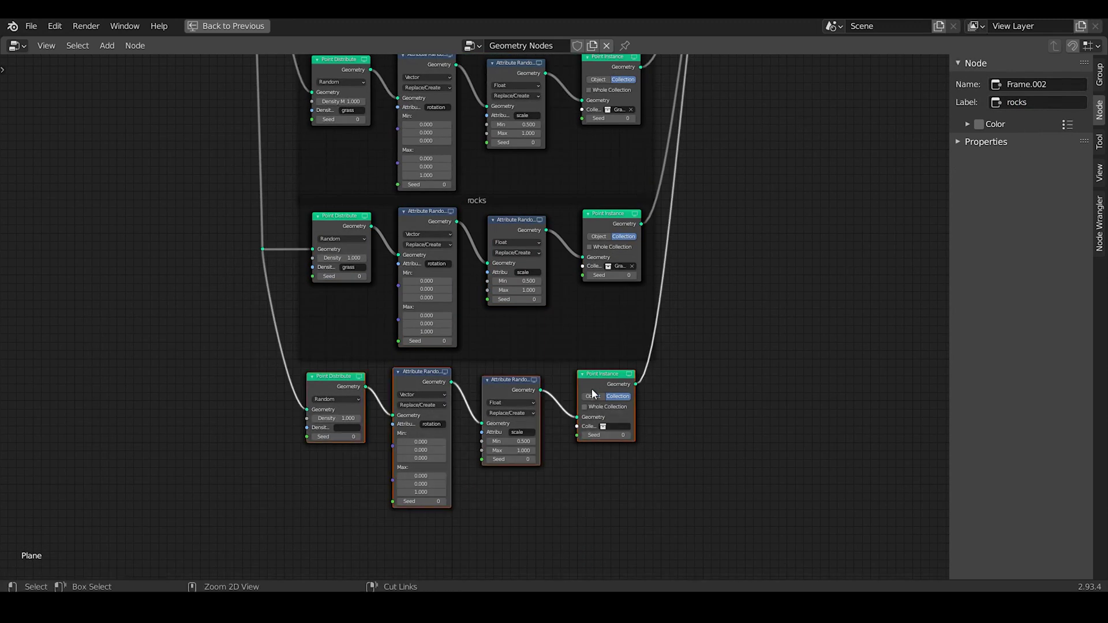
key("ctrl+j")
left_click(1037, 102)
type("flowers")
key("Return")
Restore the full layout and add a vertex group named big_trees to the plane.
scroll(789, 268, "down", 2)
key("ctrl+space")
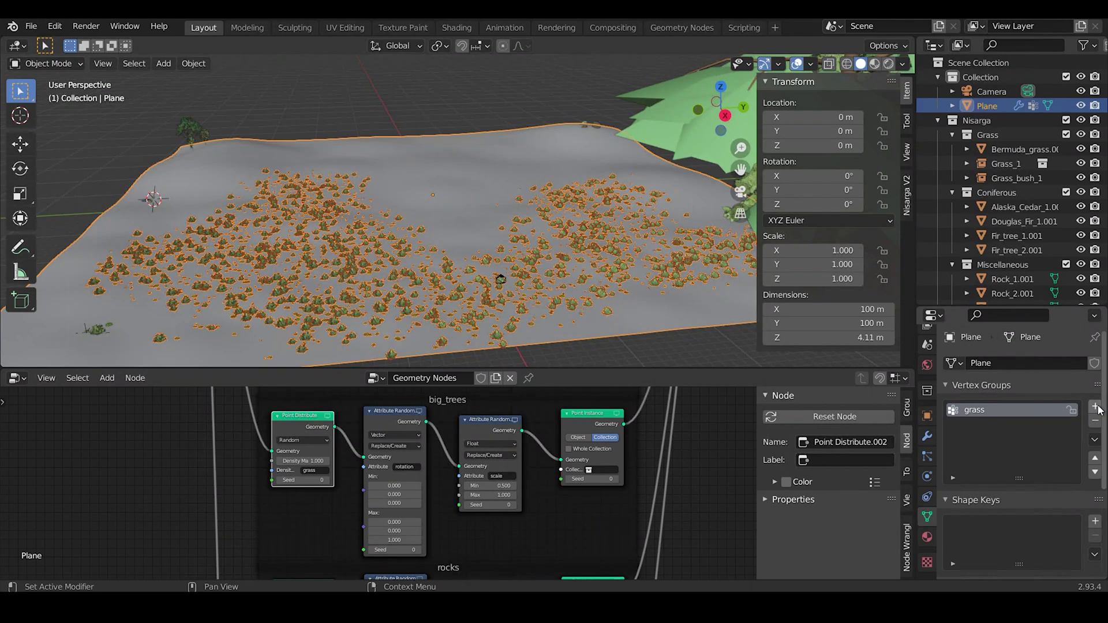
left_click(1096, 407)
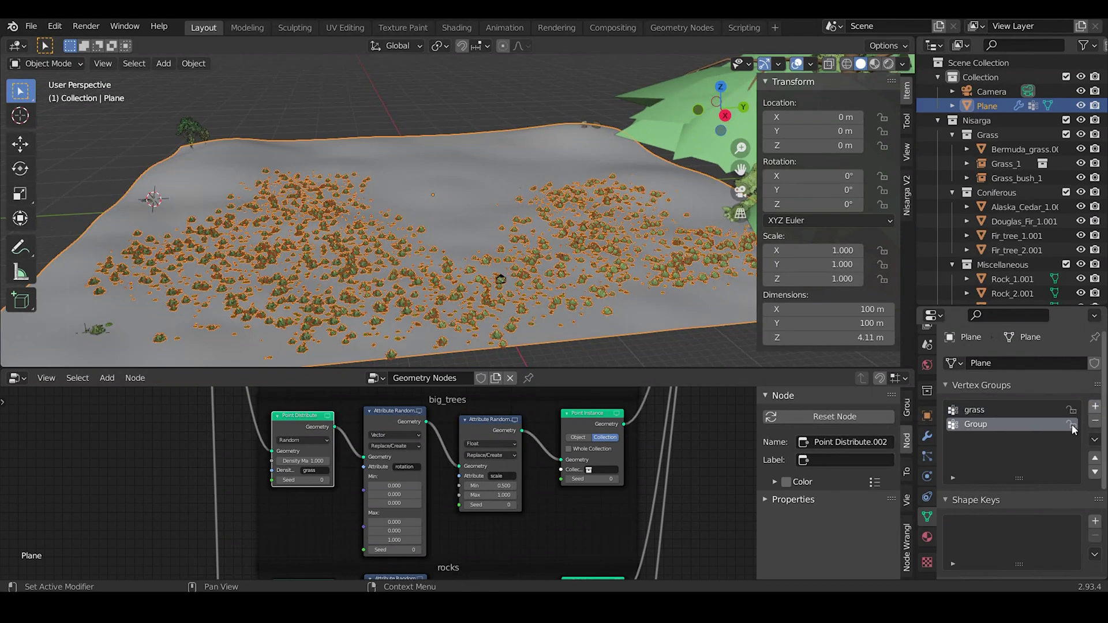
double_click(988, 426)
type("big_trees")
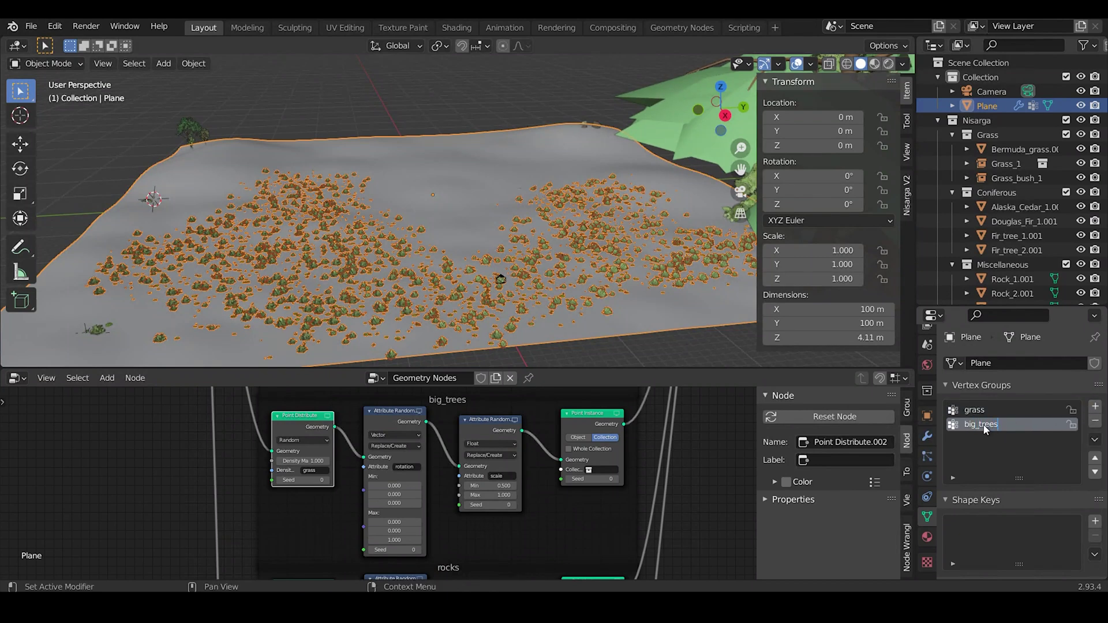
Weight paint broad full-weight bands on the terrain for the big_trees vertex group, leaving the central area unpainted.
left_click(49, 63)
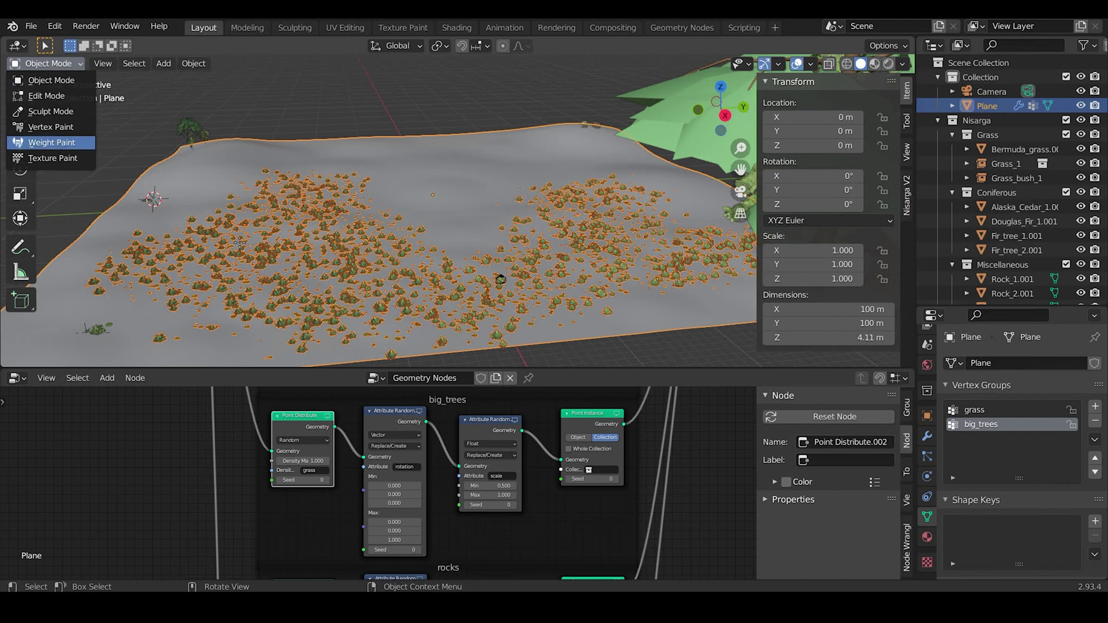
left_click(52, 143)
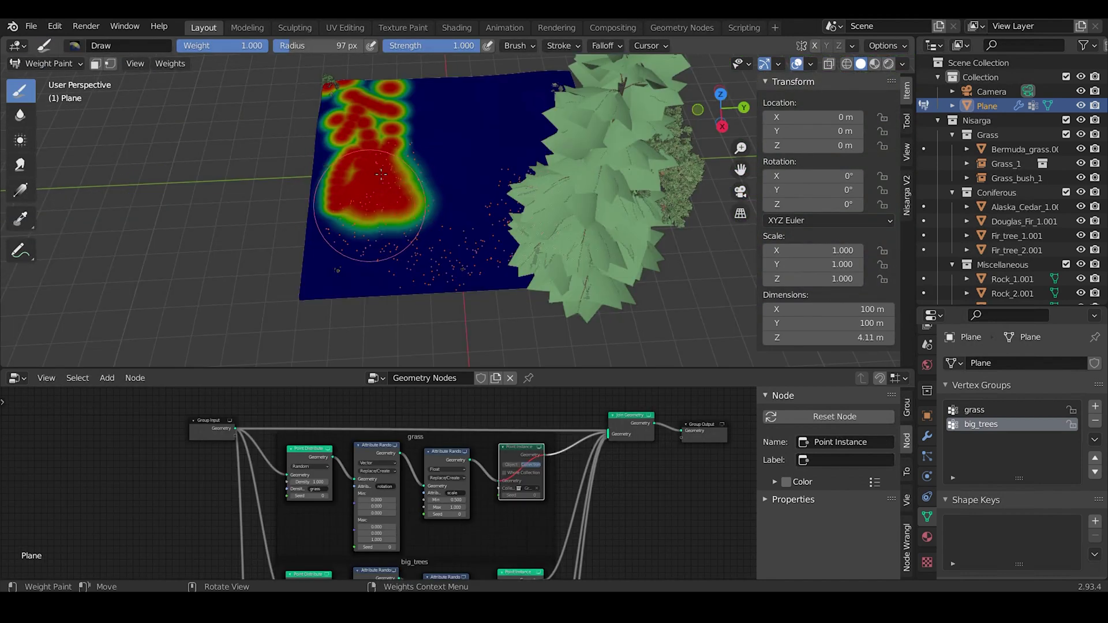
left_click_drag(371, 149, 507, 136)
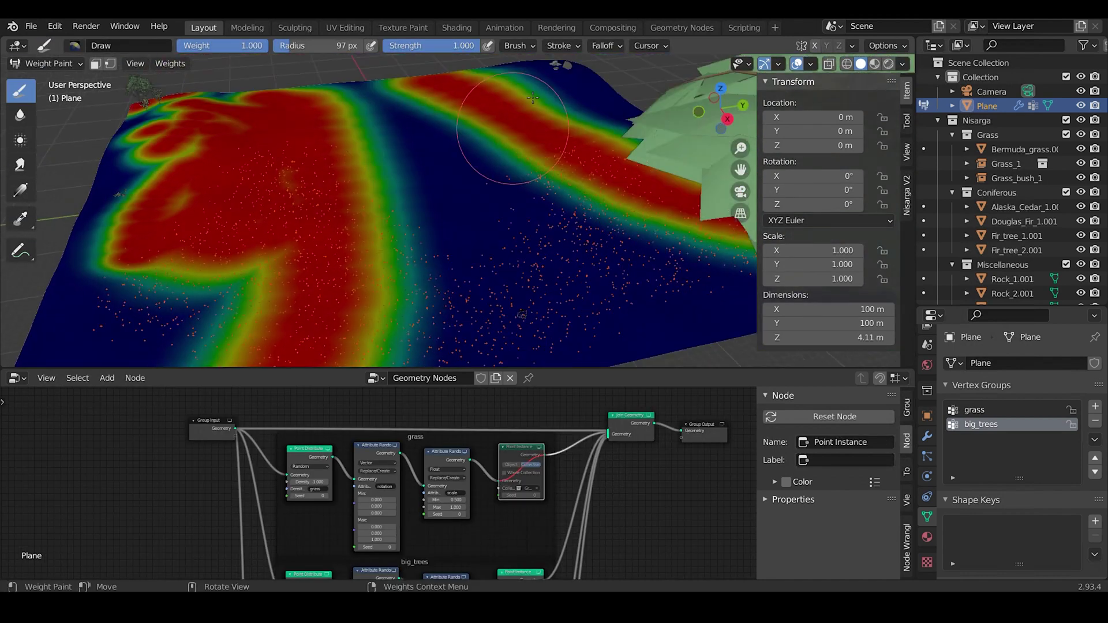
Add a vertex group named bushes and weight paint scattered patches across the terrain for it.
type("bushes")
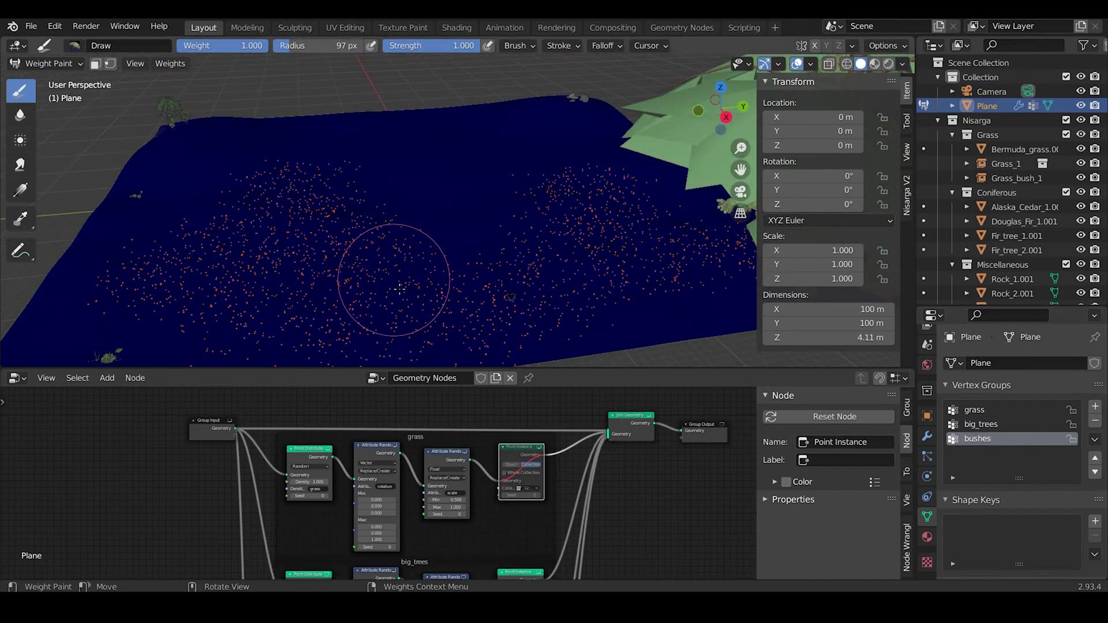
mouse_move(395, 309)
left_mouse_down()
mouse_move(593, 272)
mouse_move(531, 86)
mouse_move(377, 188)
left_mouse_up()
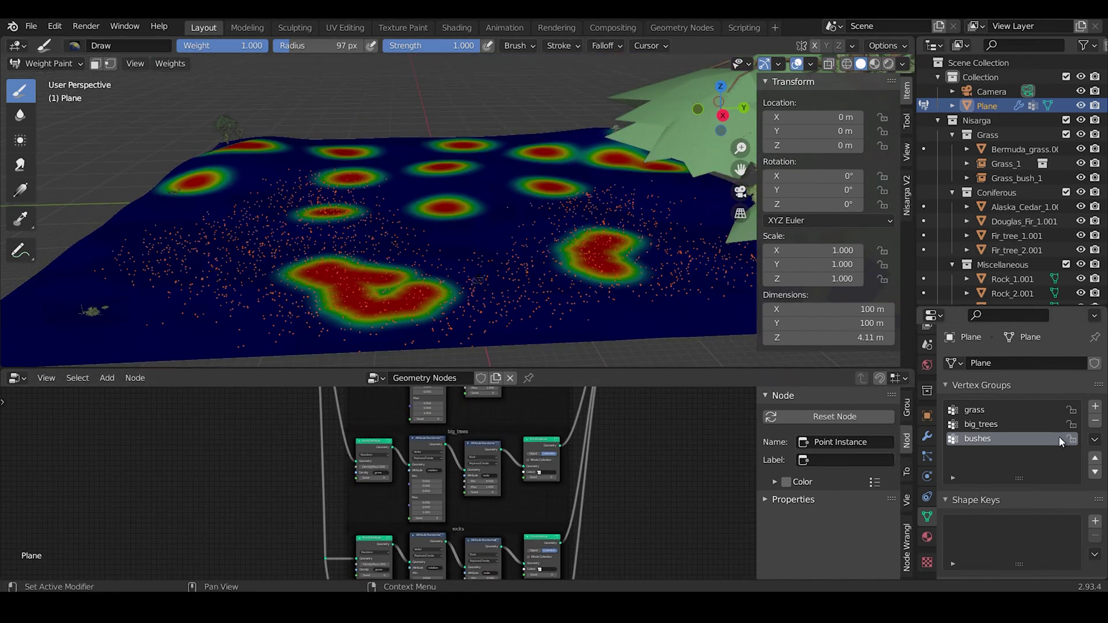
Add another vertex group to the plane and name it rocks.
left_click(1094, 406)
double_click(998, 453)
type("rocks")
key("Return")
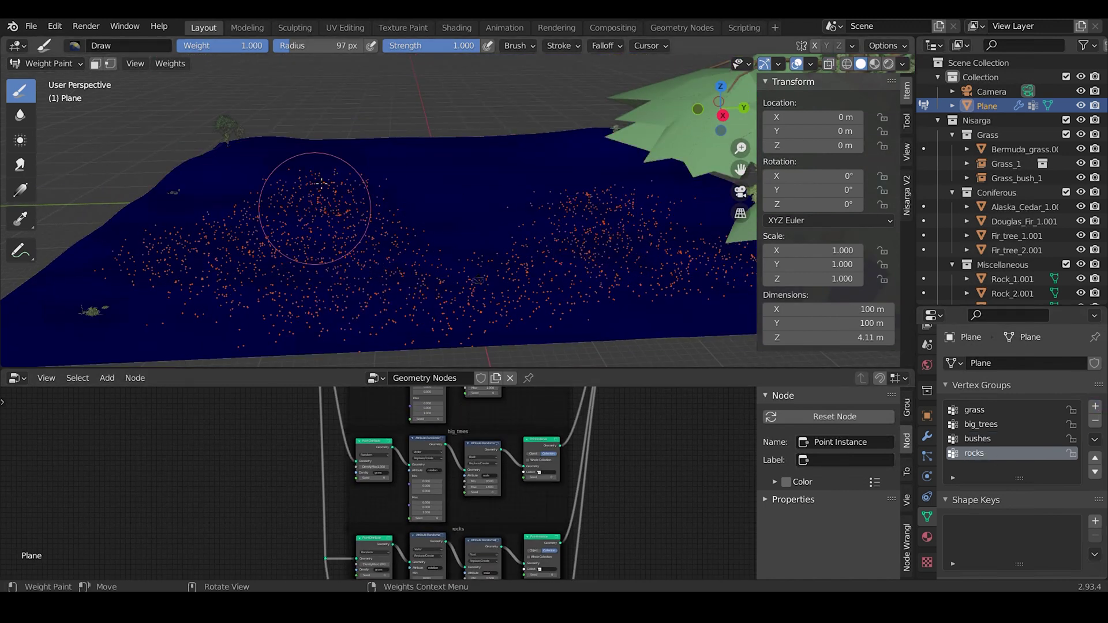
Weight paint six separate spots over the terrain for the rocks group and return to Object Mode.
left_click(314, 208)
left_click(343, 289)
left_click(470, 246)
left_click(424, 149)
left_click(548, 169)
left_click(603, 258)
key("ctrl+Tab")
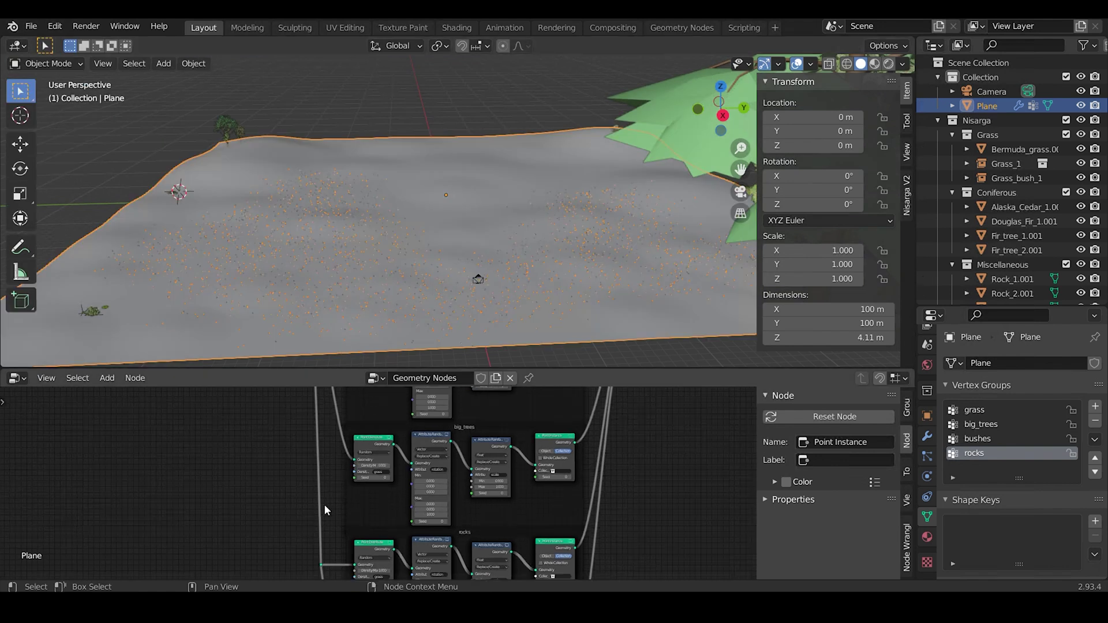
Set the big_trees Point Distribute to density max 0.010 and attribute big_trees, and instance the Coniferous collection.
type("big_trees")
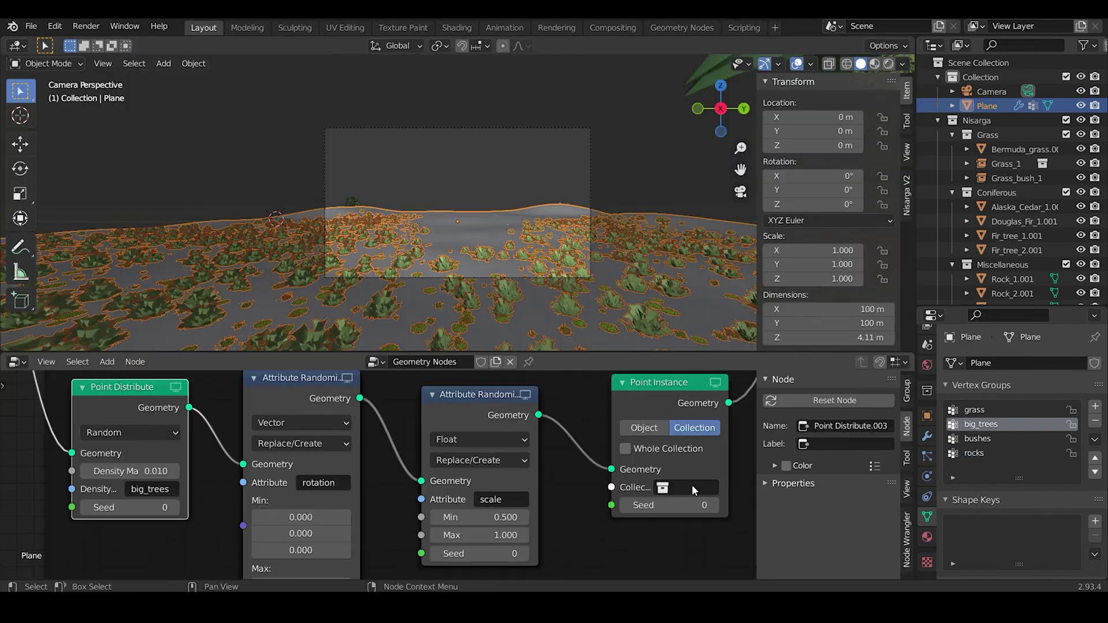
left_click(673, 487)
type("con")
key("Return")
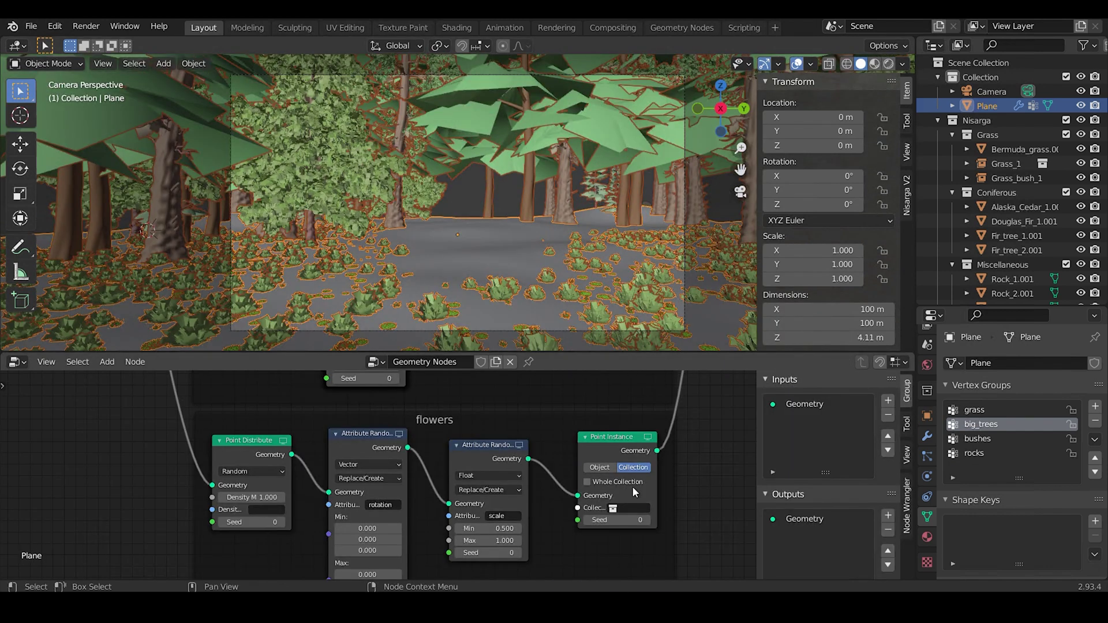
scroll(632, 486, "down", 2)
middle_click_drag(639, 529, 652, 483)
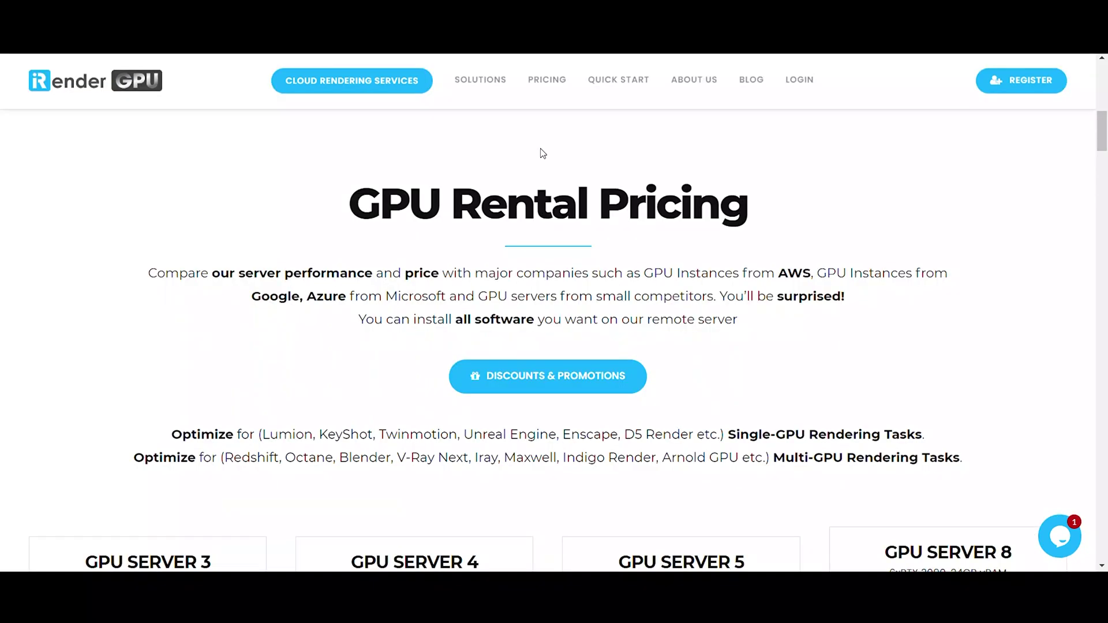
Review the GPU rental prices and specifications of the server packages on the iRender website.
scroll(540, 149, "down", 4)
scroll(541, 150, "down", 3)
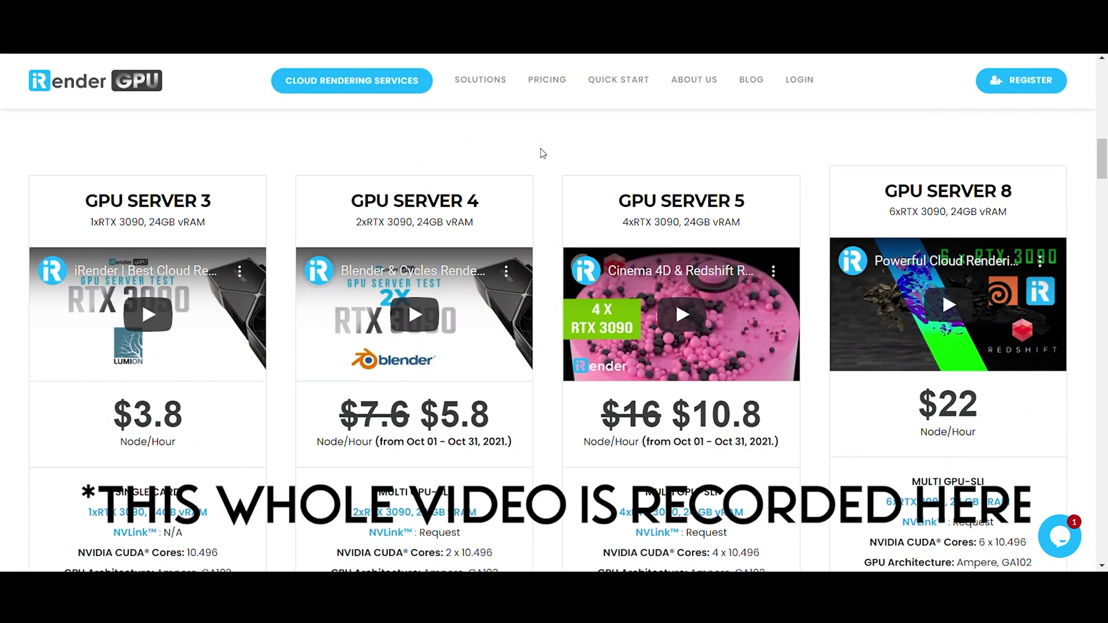
scroll(542, 153, "down", 2)
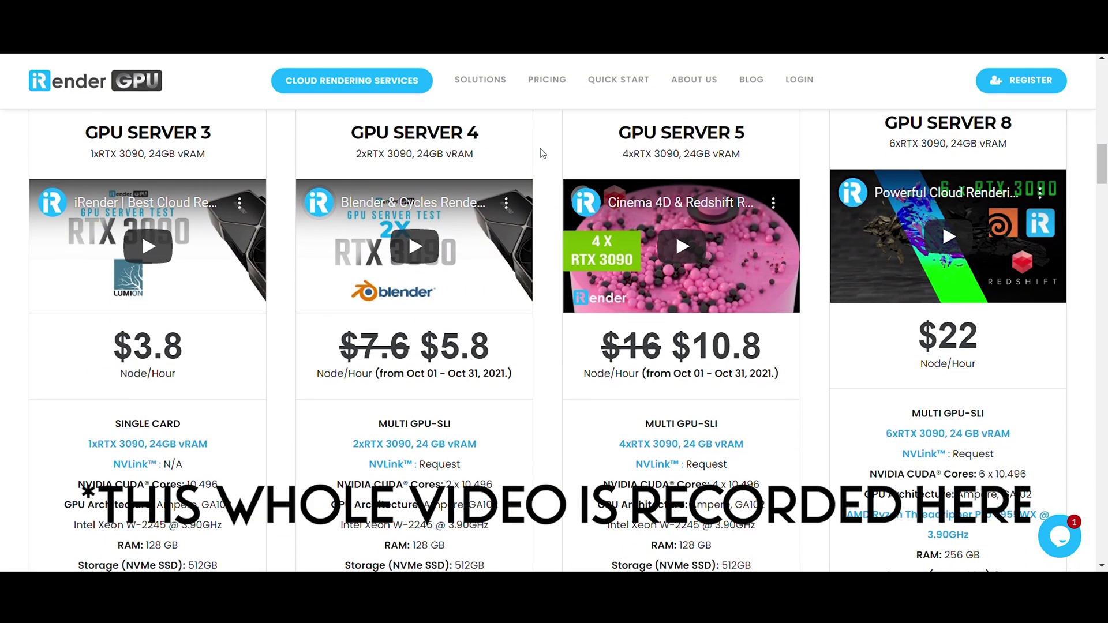
scroll(543, 153, "up", 2)
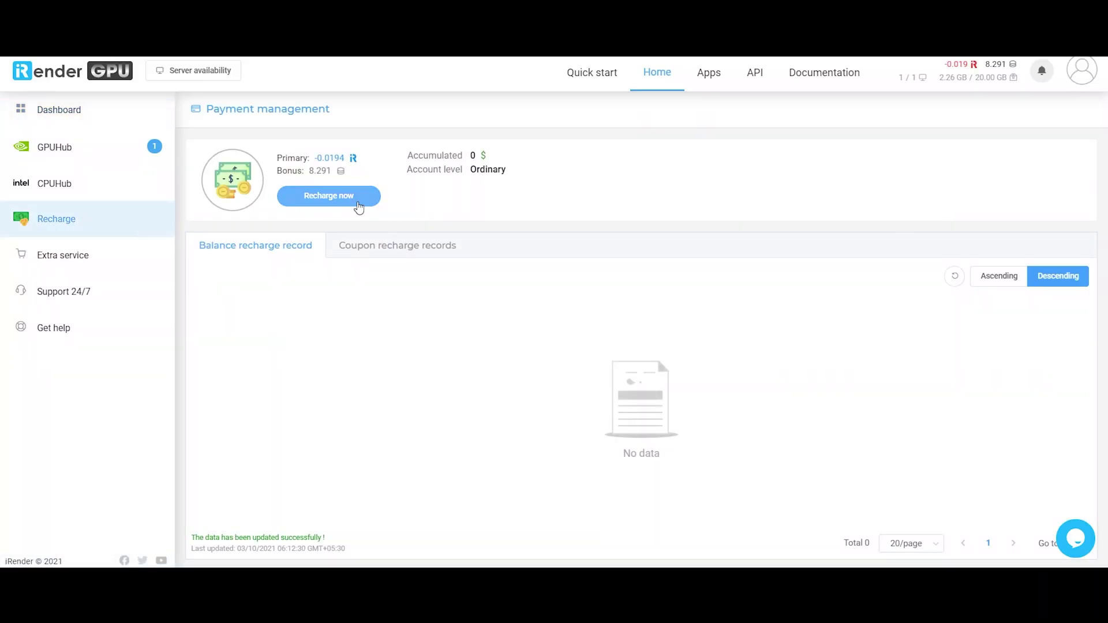
Look through iRender's recharge option and the GPUHub's single-card package for creating a new image.
left_click(359, 207)
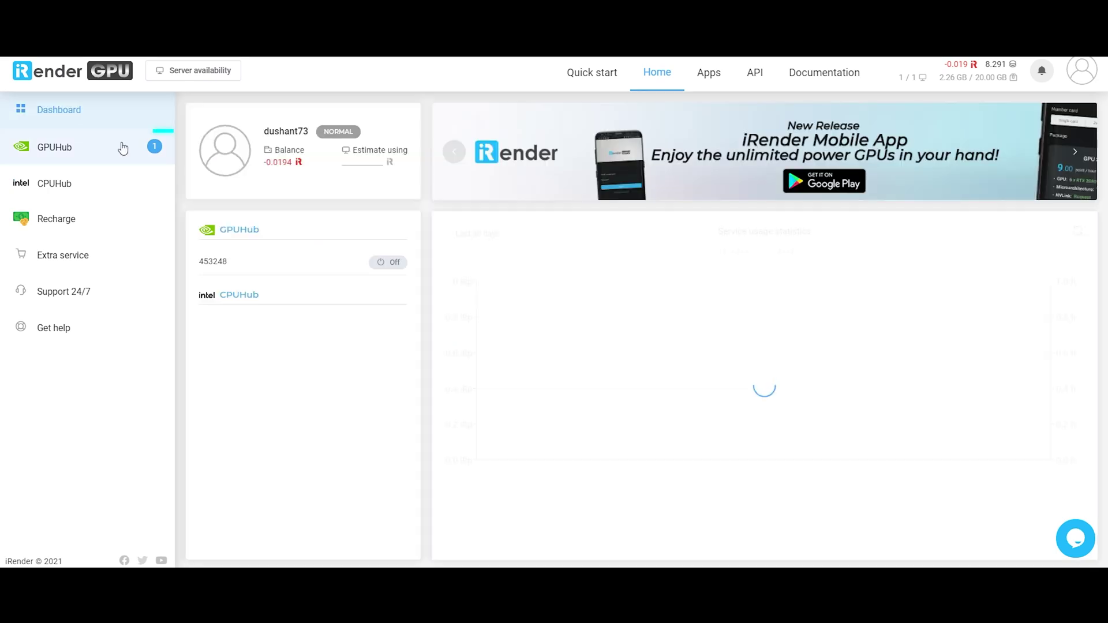
left_click(119, 150)
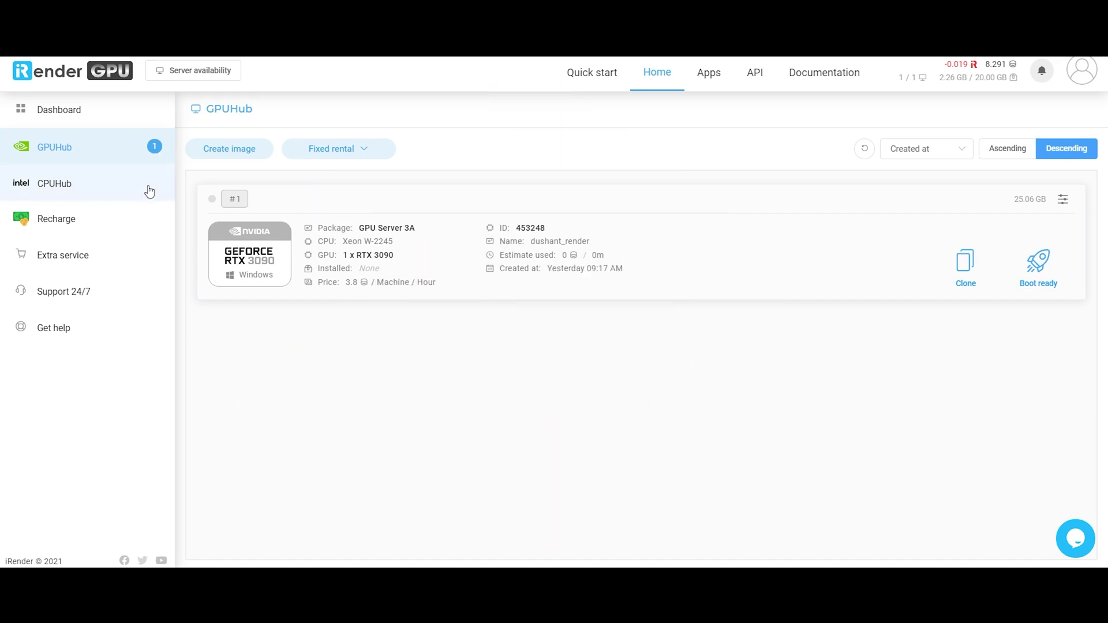
left_click(256, 150)
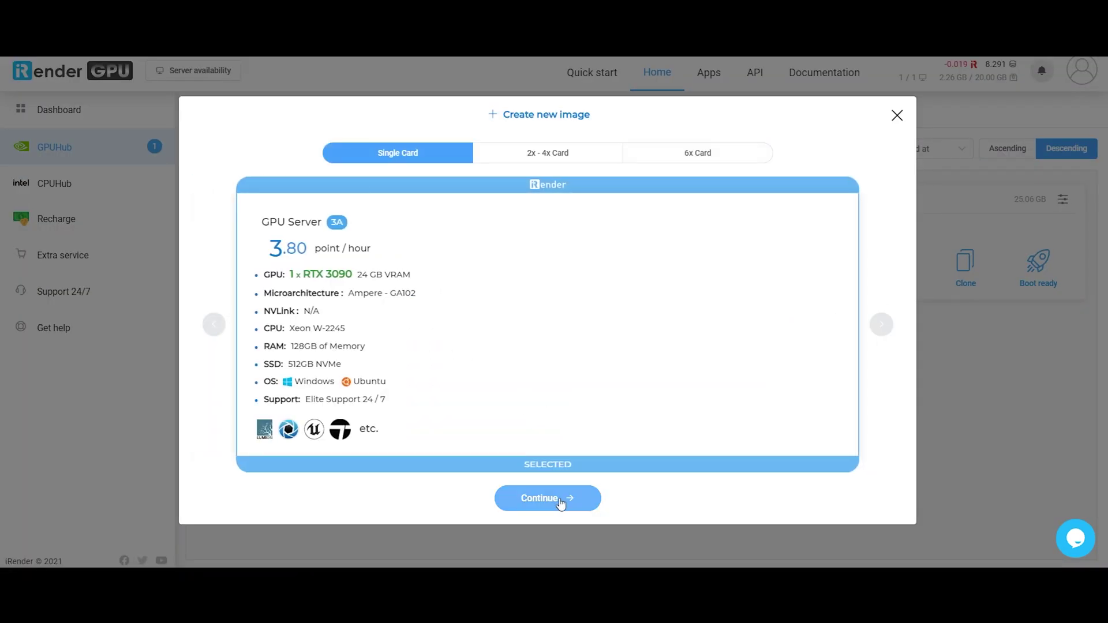
left_click(987, 418)
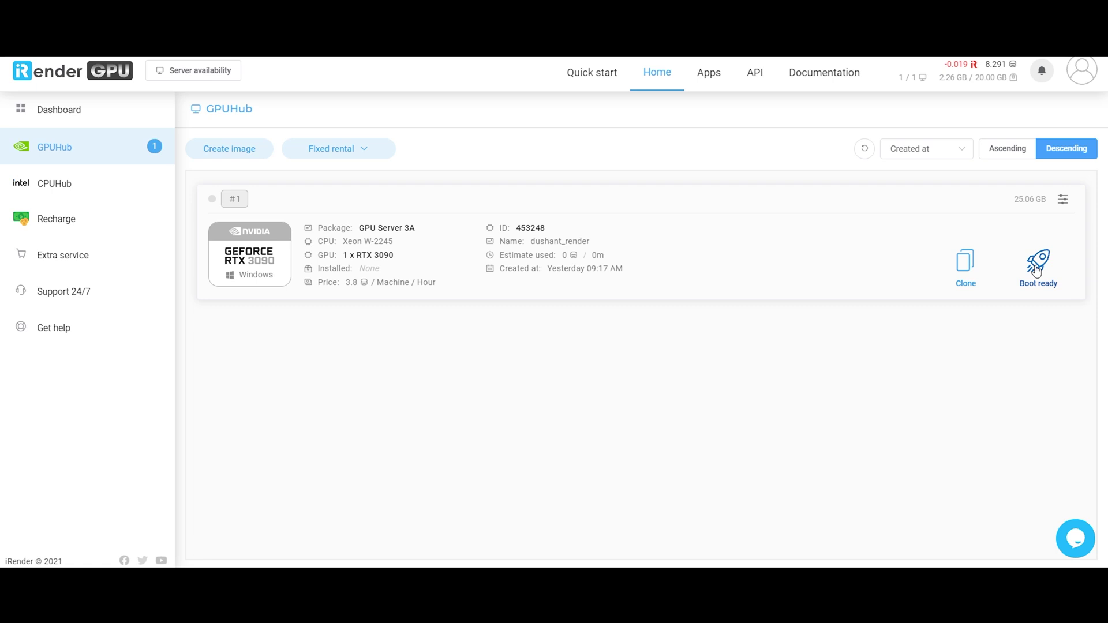
Boot the GPU Server 3A machine in GPUHub and connect to it.
left_click(1038, 264)
left_click(542, 470)
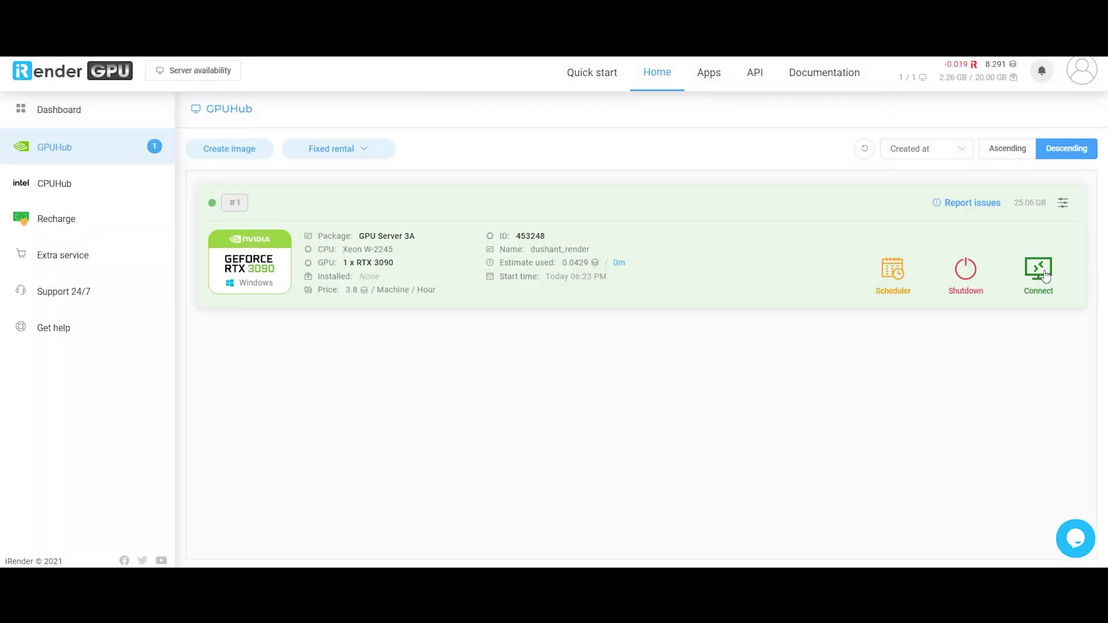
left_click(1046, 276)
left_click(329, 514)
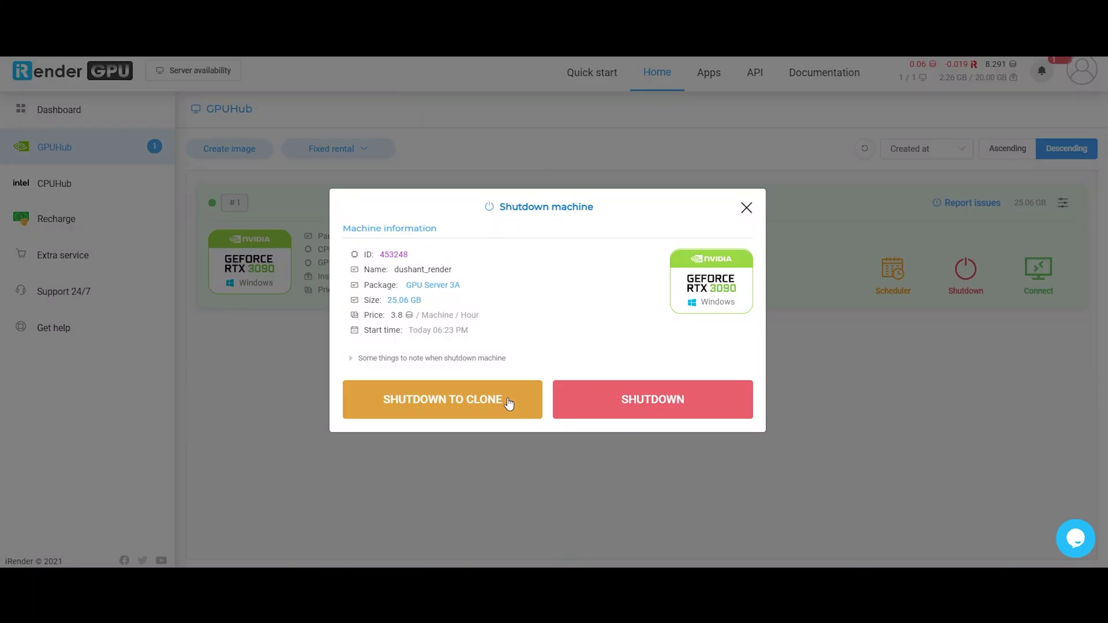
Shut down the machine to clone it, and start an upload to Your Storage (Z:) in GpuHub Sync.
left_click(508, 403)
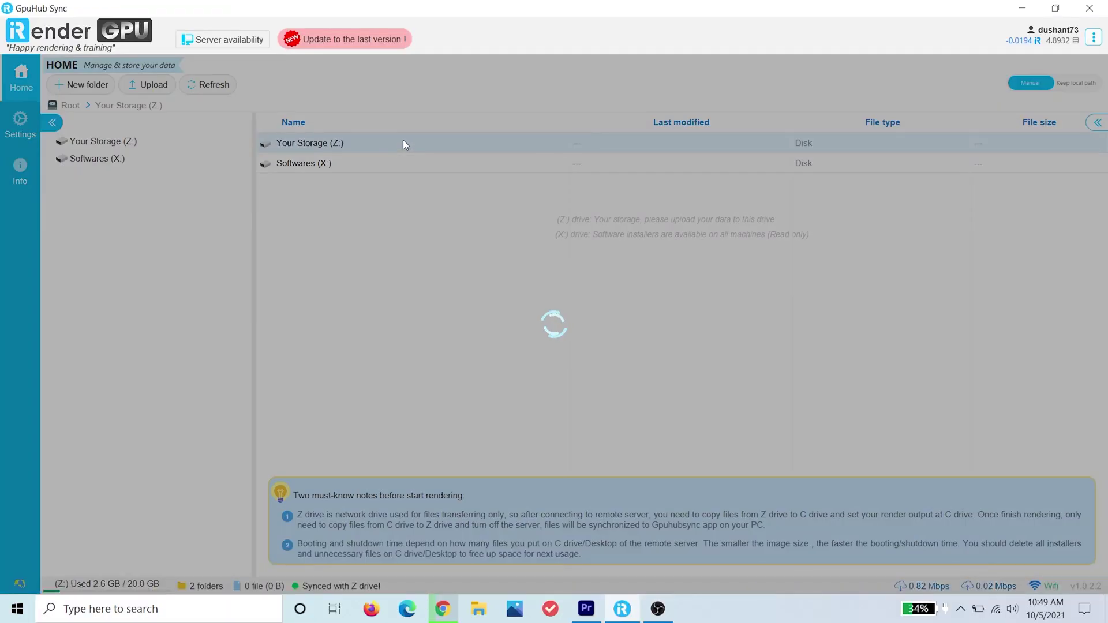
left_click(163, 88)
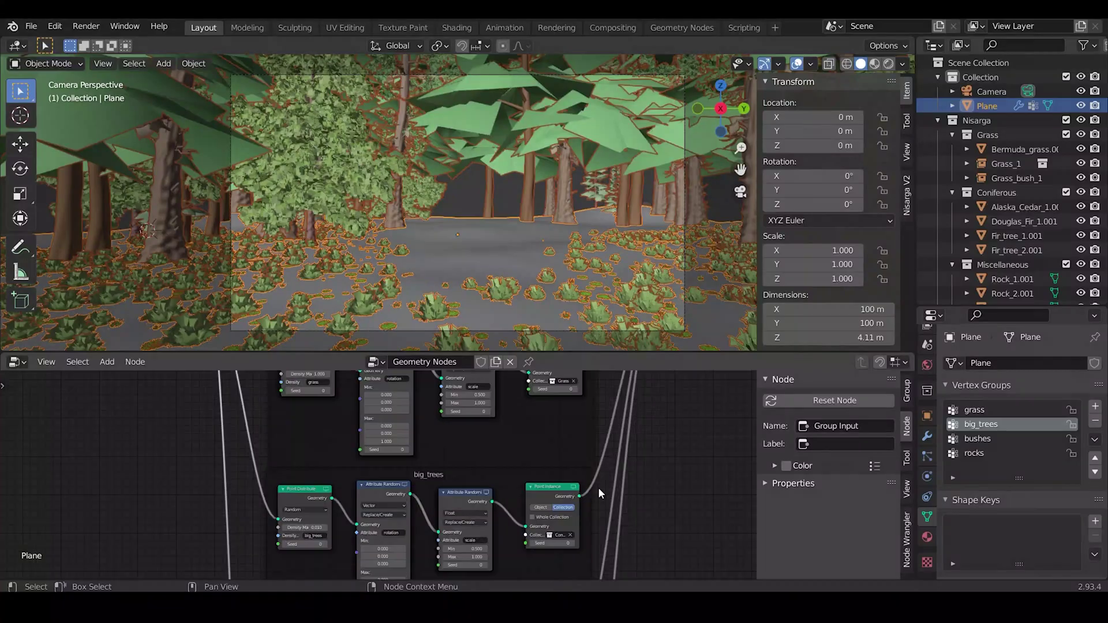
Switch back to Blender and assign a collection to the Point Instance node in the rocks frame.
left_click(532, 533)
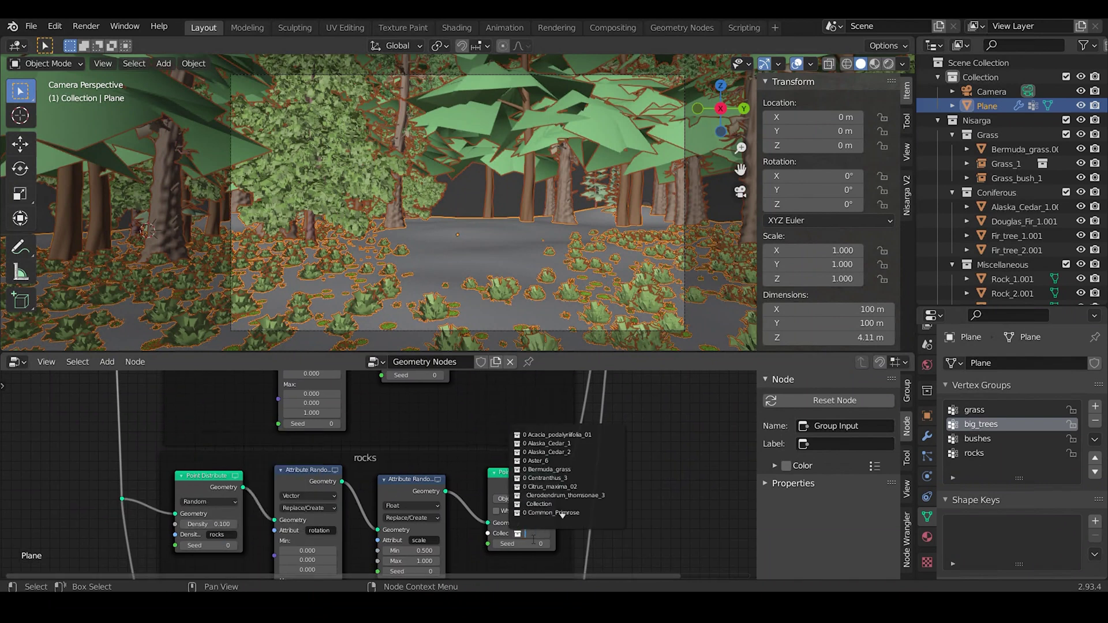
left_click(551, 447)
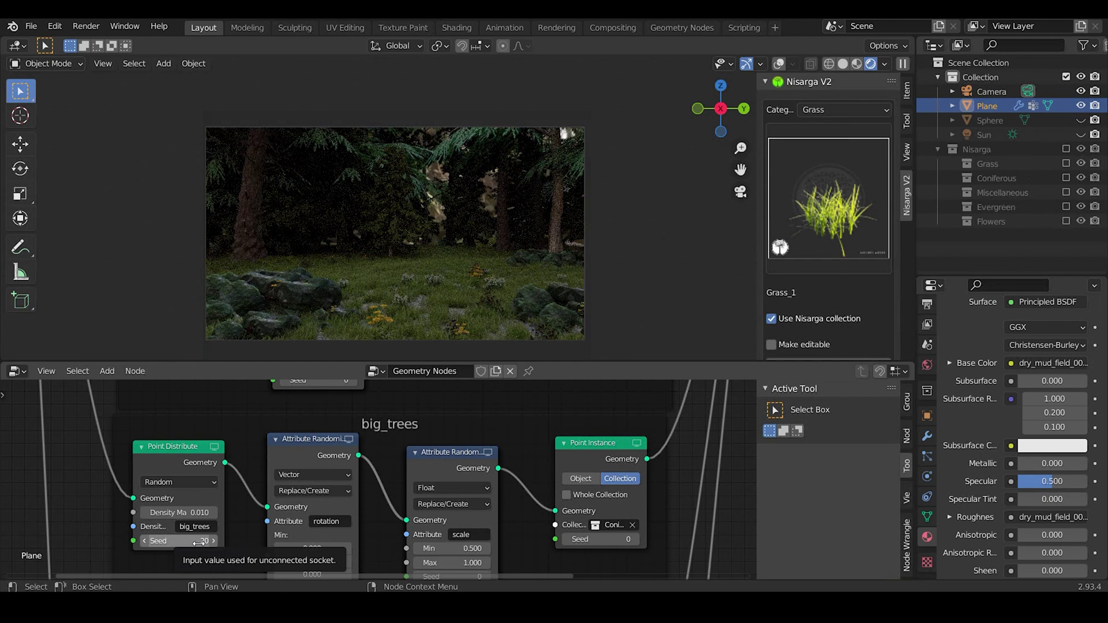
Try a seed of 103 on the big_trees Point Distribute node to vary the tree placement.
left_click(198, 541)
type("103")
key("Escape")
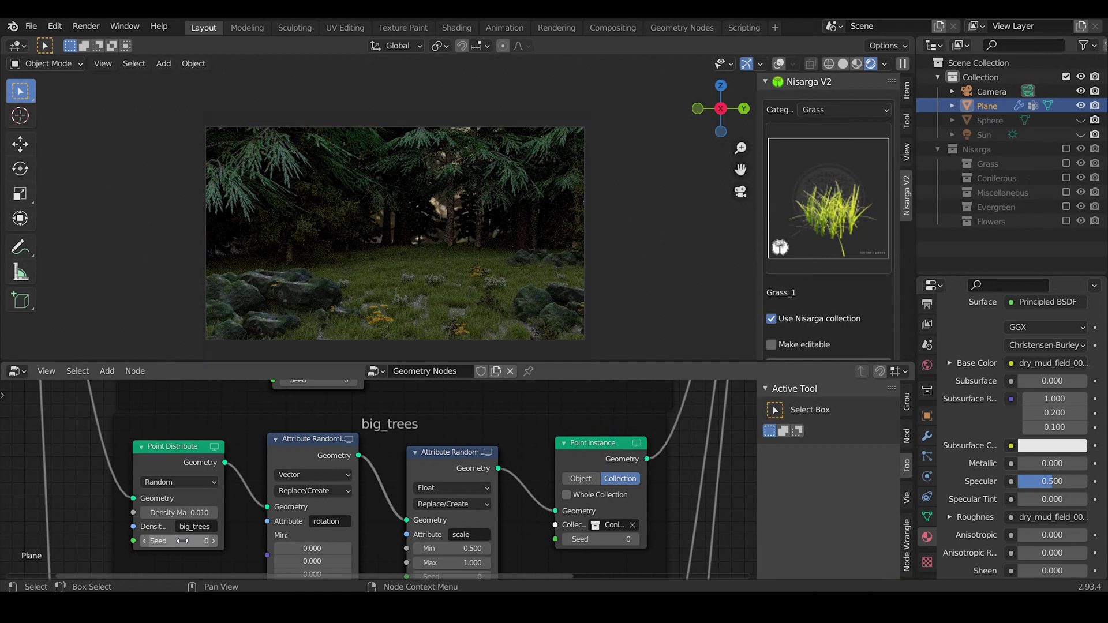
key("Return")
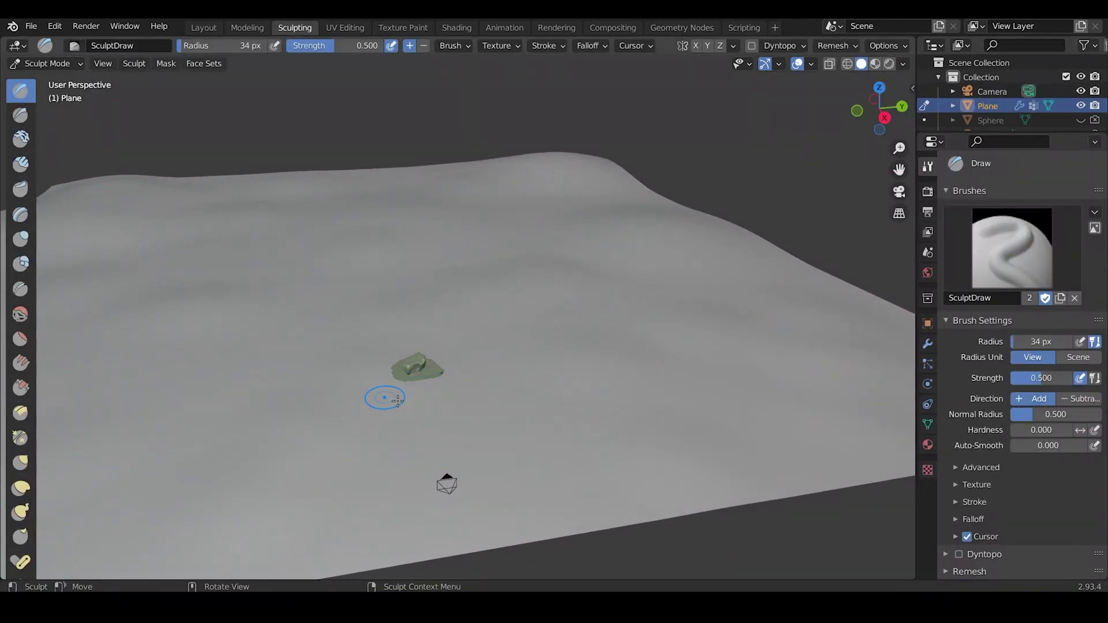
Sculpt raised bumps into the terrain around the small green object with the Draw brush.
mouse_move(385, 410)
left_mouse_down()
mouse_move(488, 371)
mouse_move(416, 388)
mouse_move(393, 348)
mouse_move(476, 391)
mouse_move(410, 335)
mouse_move(413, 410)
left_mouse_up()
key("f")
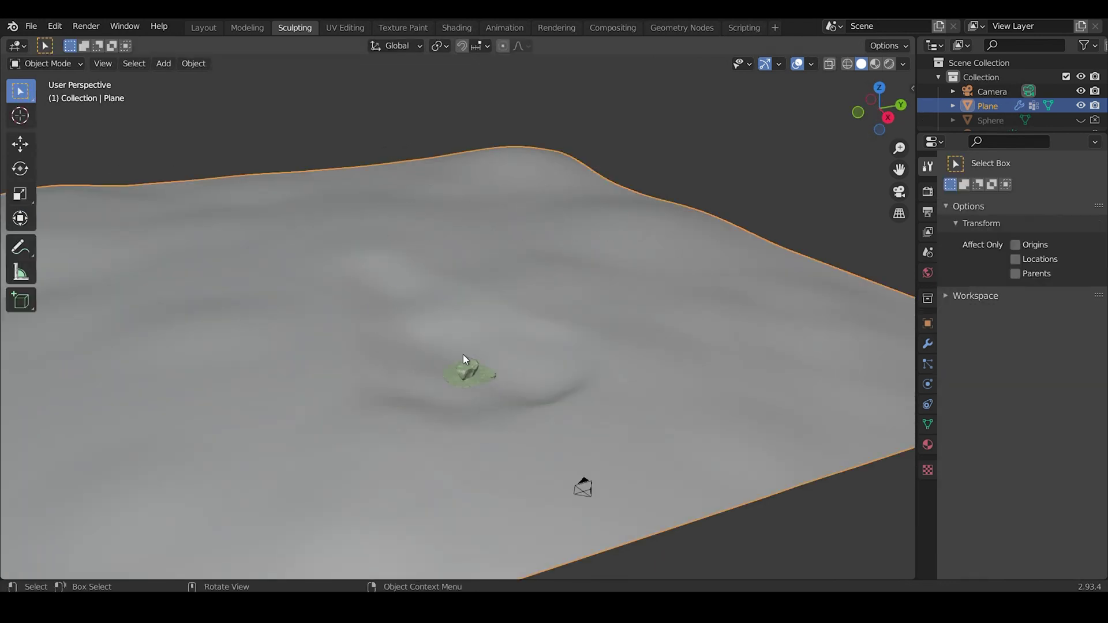
Add a mesh plane to the scene and scale it as the pond's water surface.
key("shift+a")
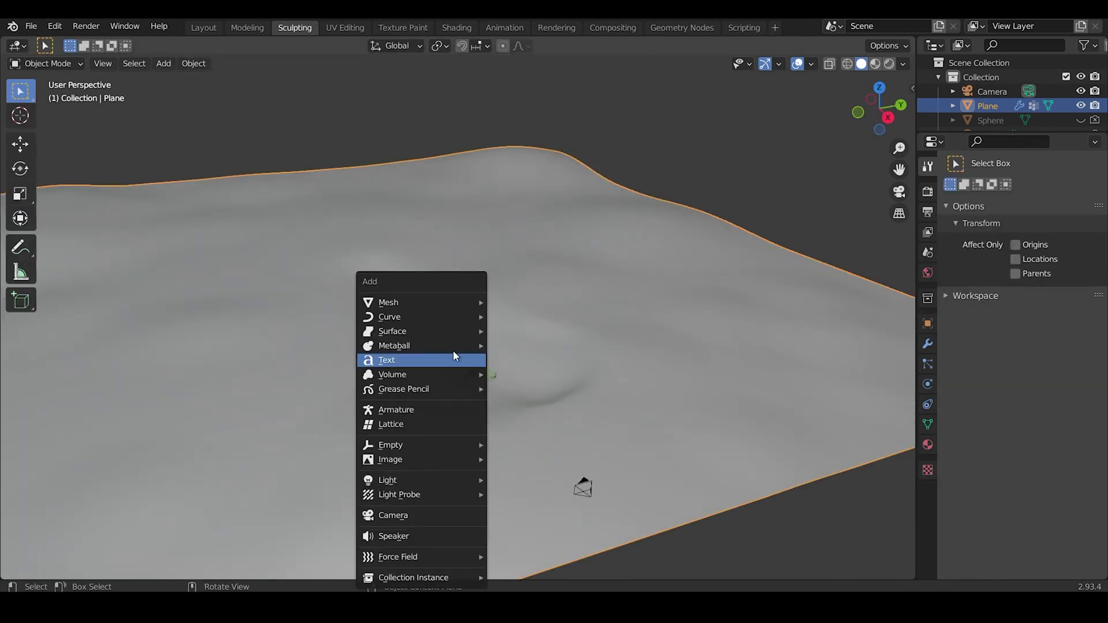
mouse_move(395, 299)
left_click(519, 298)
key("s")
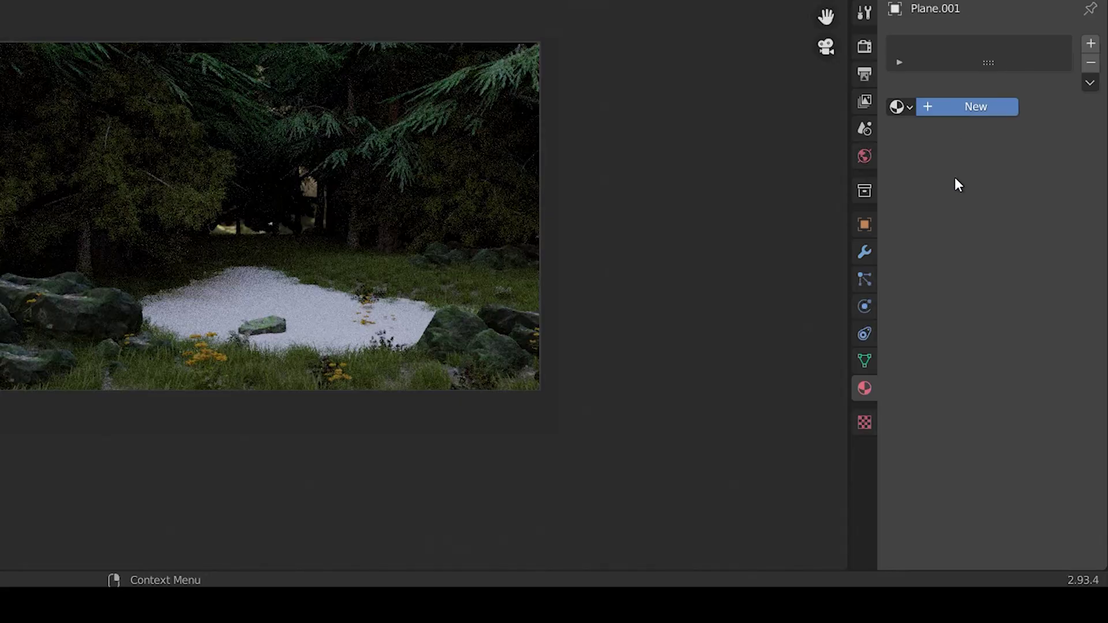
Create a new material for the water plane with a light blue base color, roughness 0 and metallic 1.
left_click(966, 107)
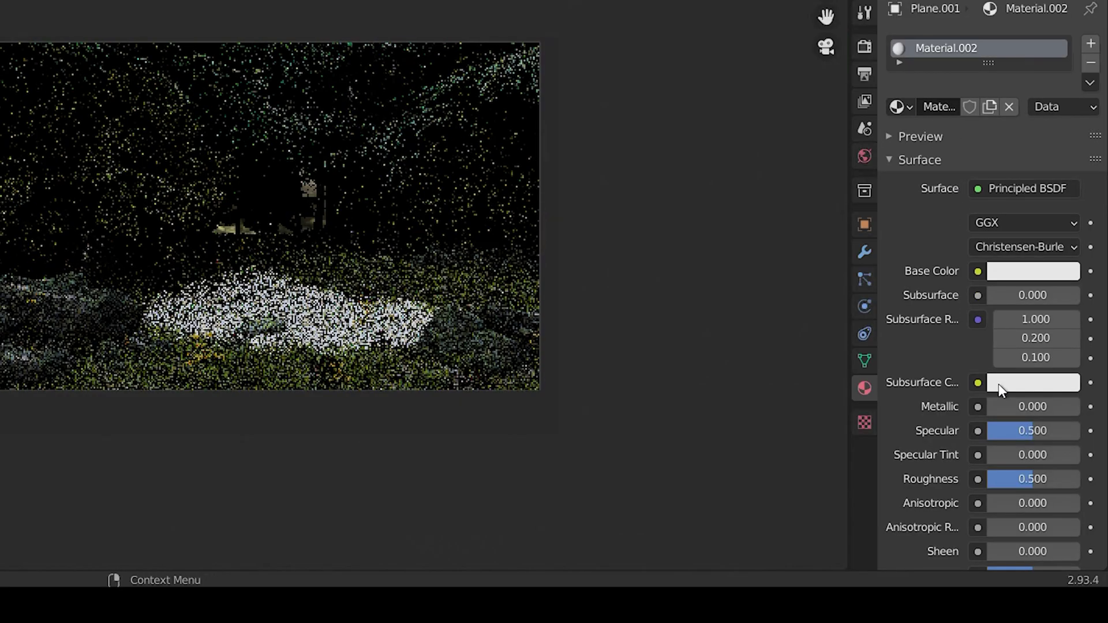
left_click(1028, 478)
type("0")
key("Return")
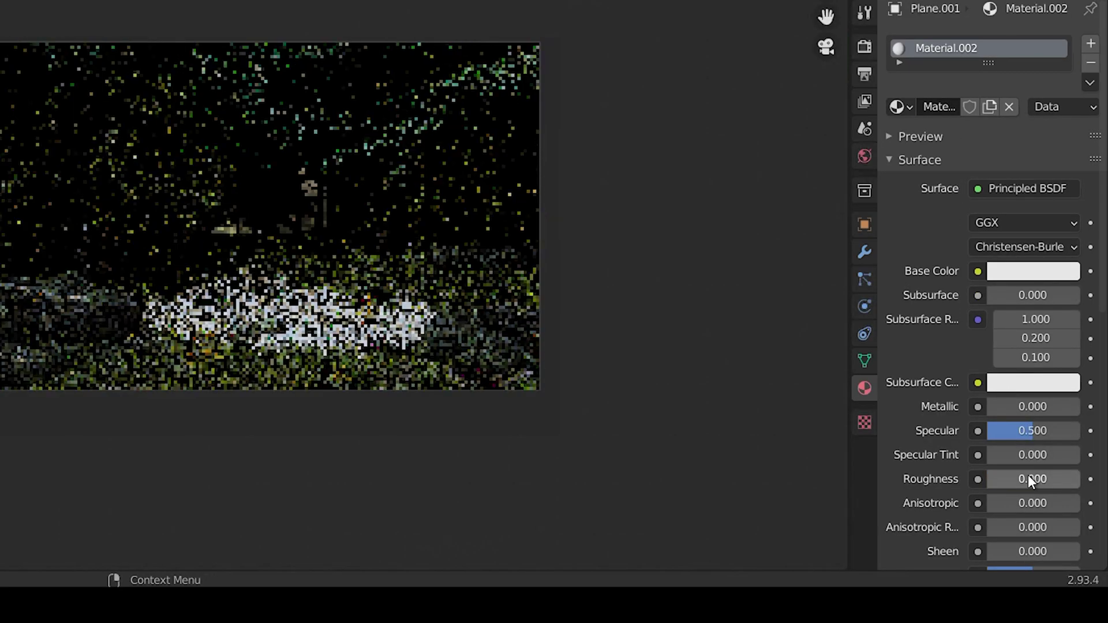
left_click(1052, 407)
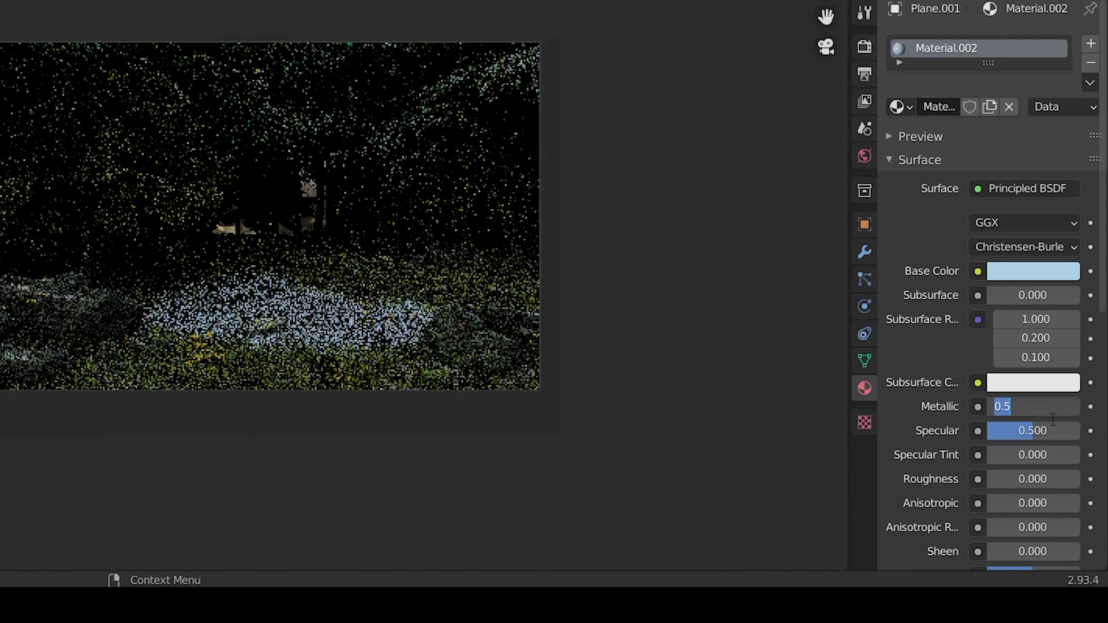
type("1")
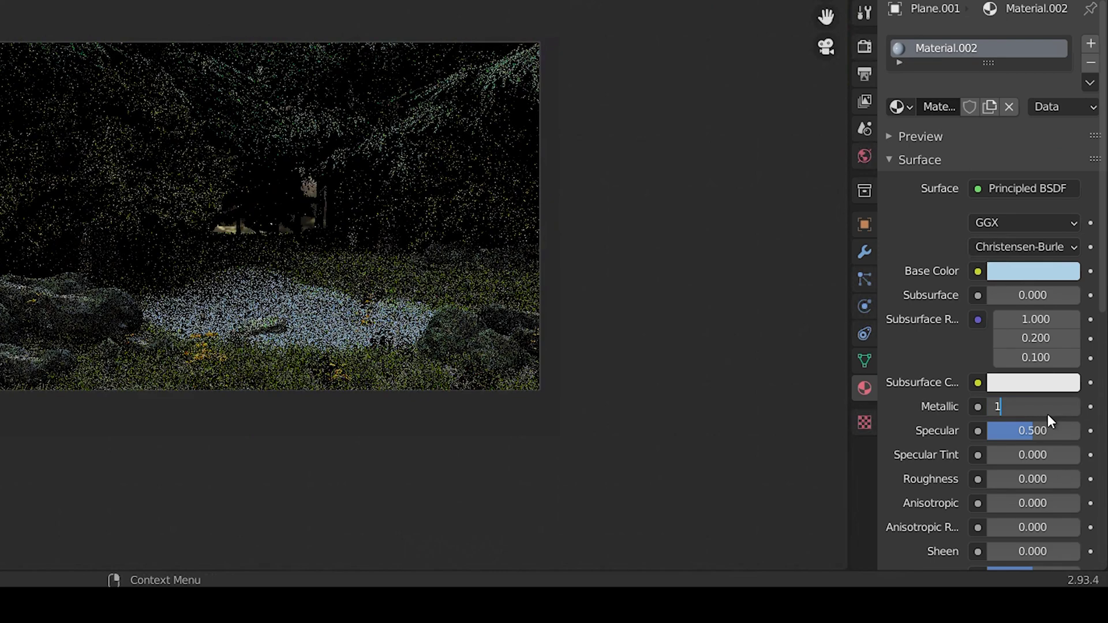
key("Return")
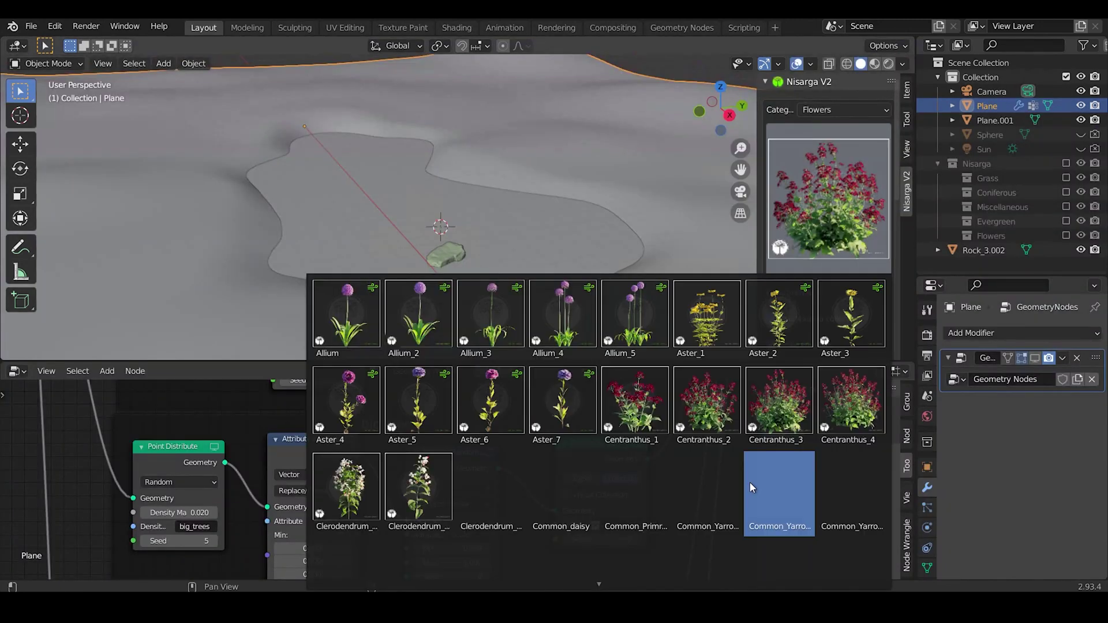
Add the Common_Primrose flower from the Nisarga flowers category and pick the Common_daisy asset.
left_click(750, 482)
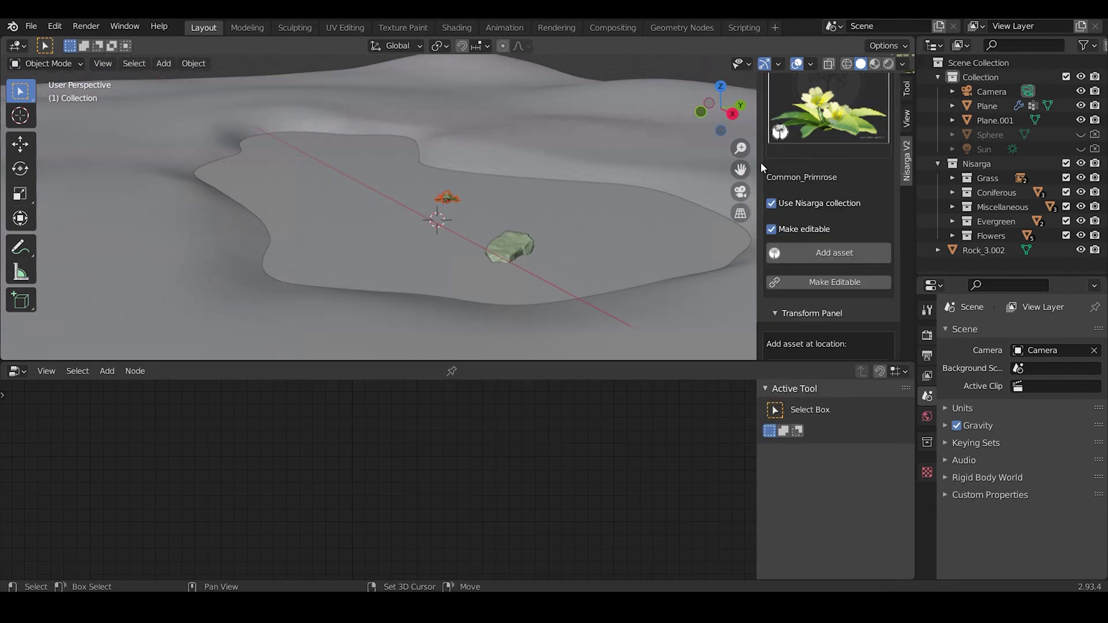
left_click(828, 109)
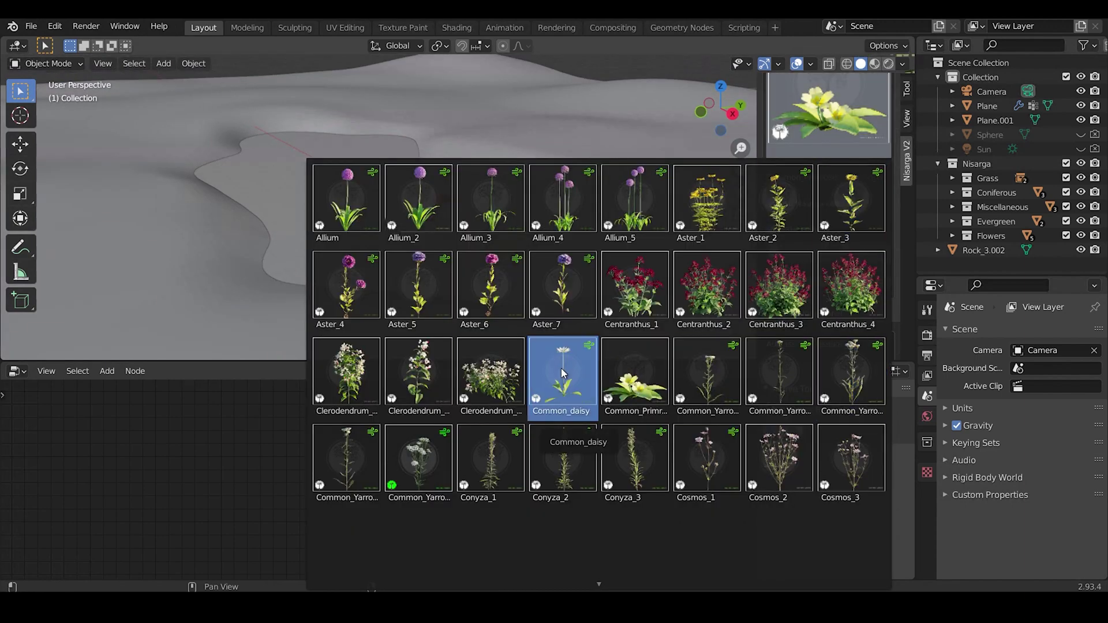
left_click(564, 383)
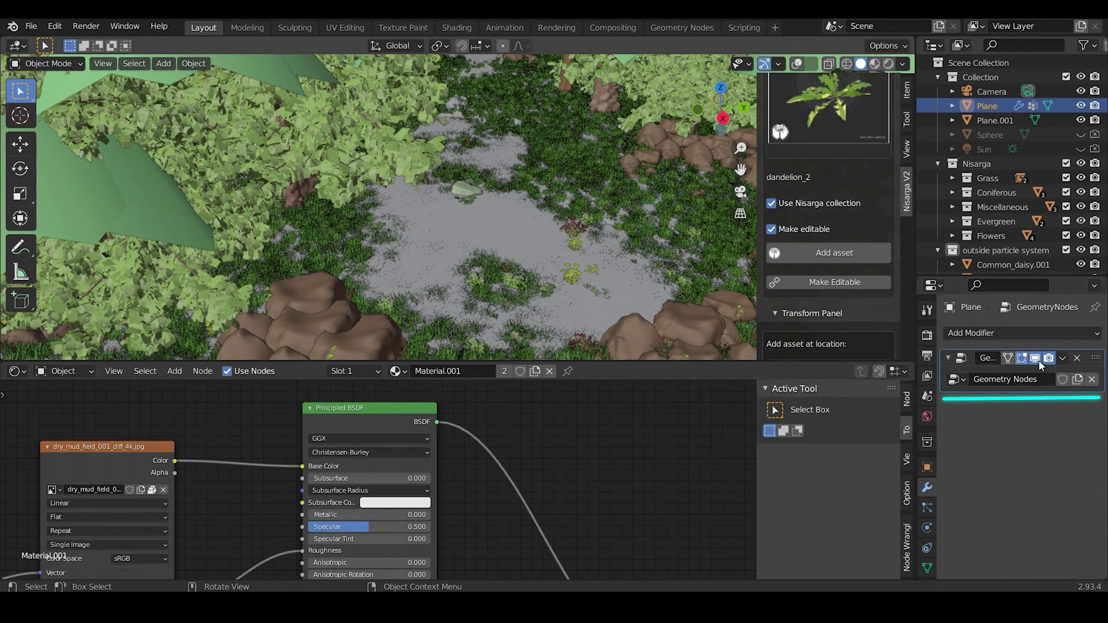
Hide the terrain's Geometry Nodes modifier in the viewport and erase grass weight beneath the pond with the Subtract weight brush.
left_click(1035, 358)
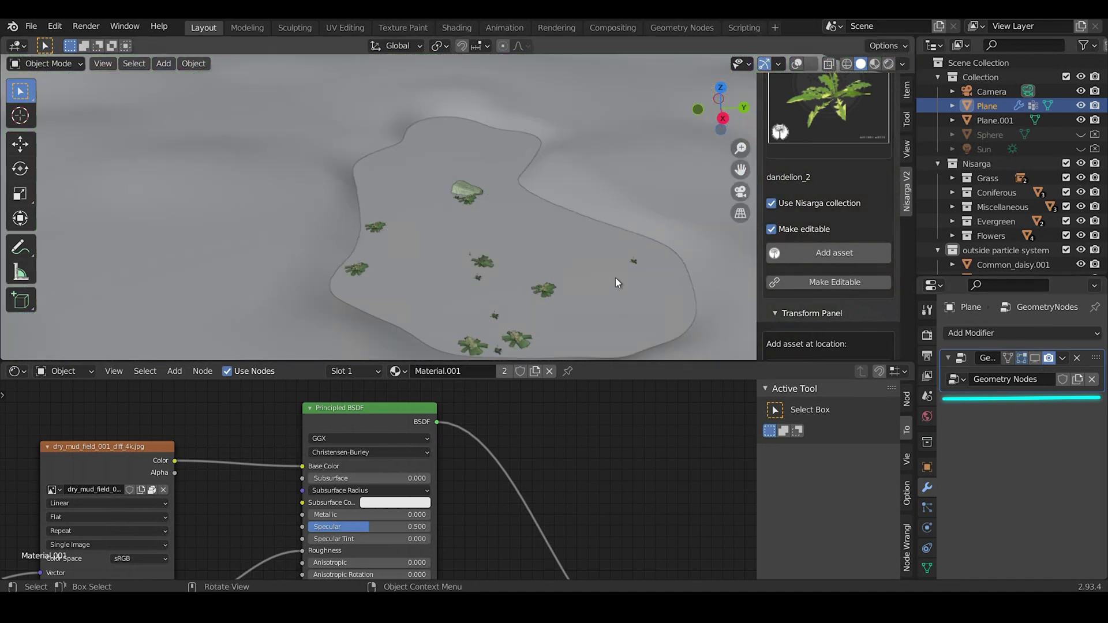
middle_click_drag(615, 278, 548, 283)
left_click(55, 63)
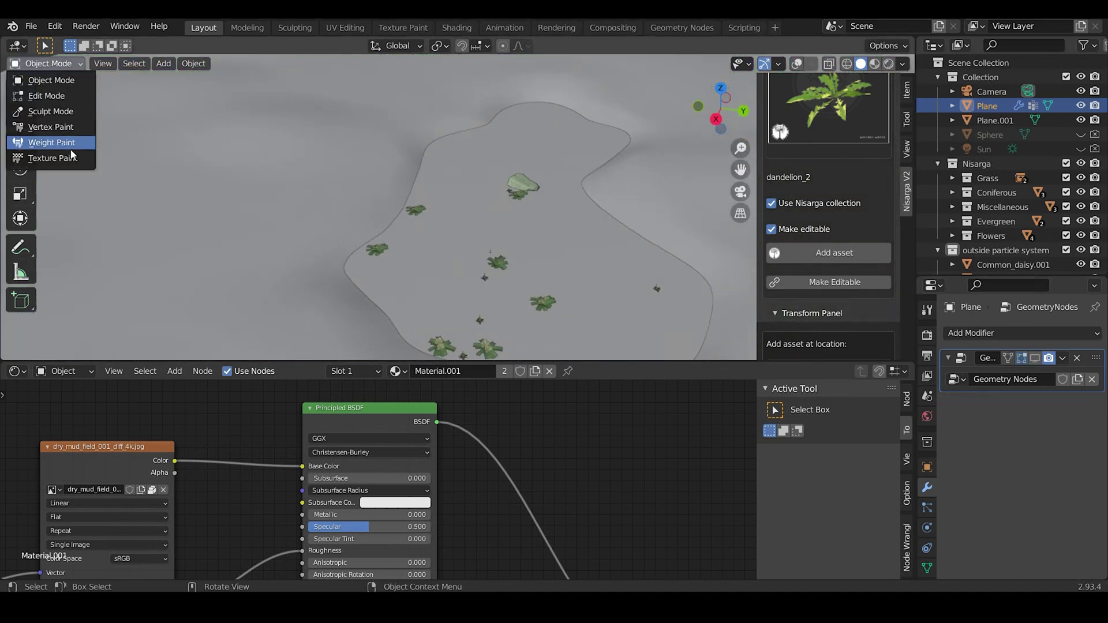
left_click(46, 143)
left_click(75, 45)
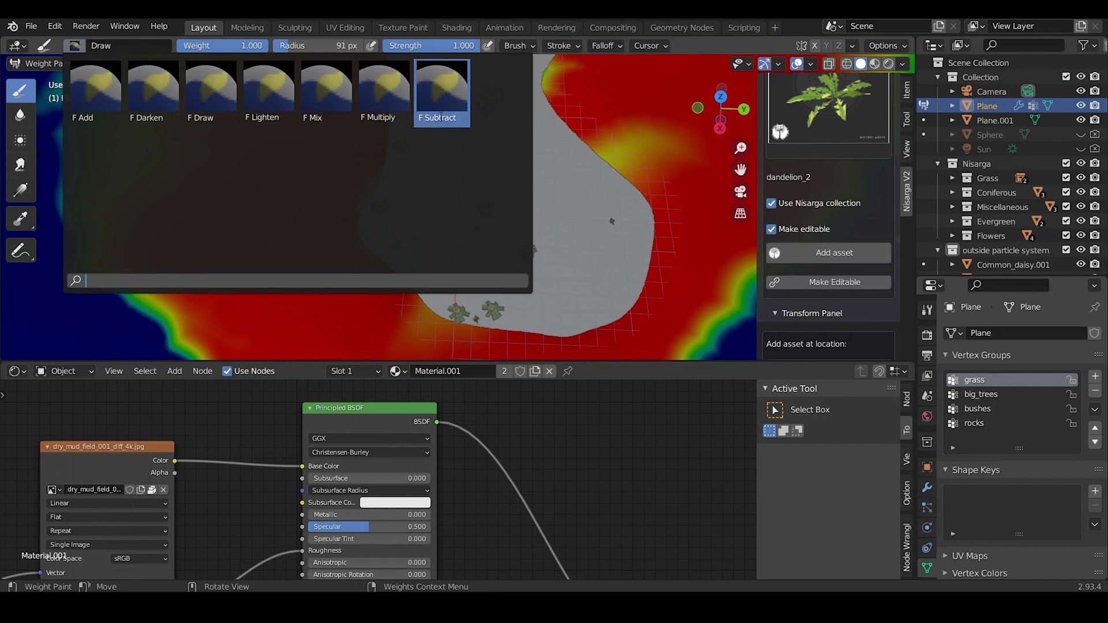
left_click(442, 92)
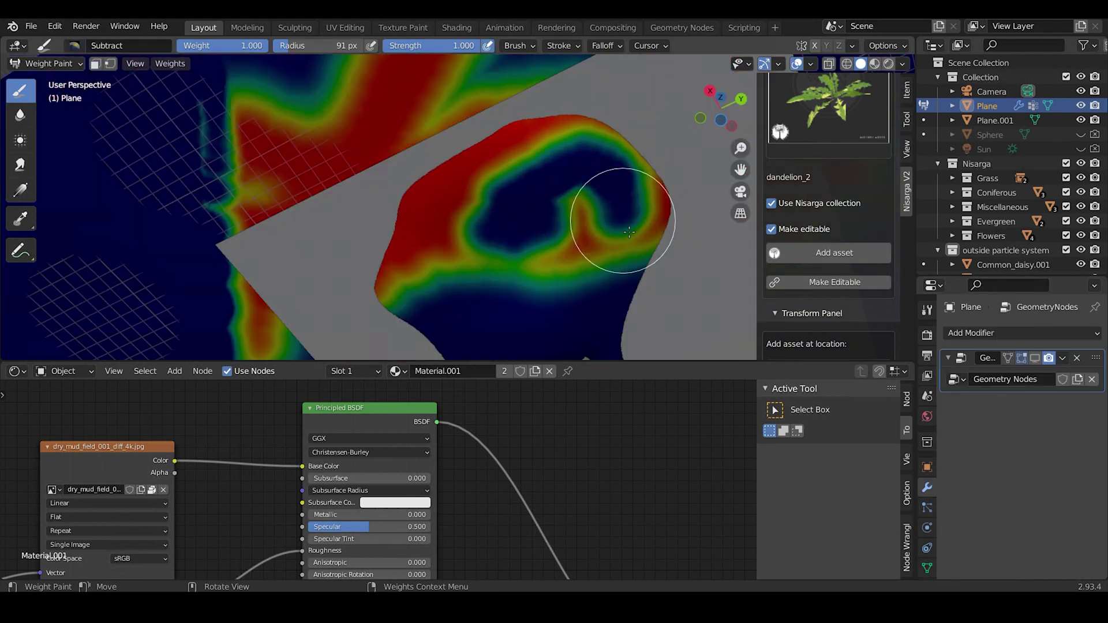
mouse_move(629, 232)
left_mouse_down()
mouse_move(432, 255)
mouse_move(589, 173)
mouse_move(544, 234)
left_mouse_up()
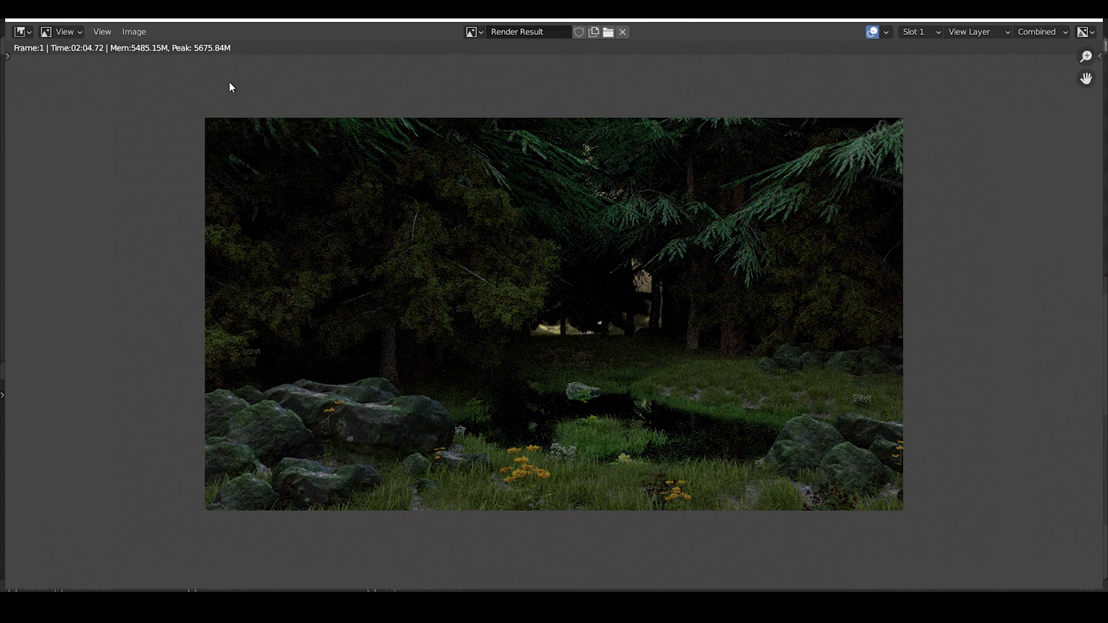
Close the render result and start moving the dandelion_2.003 plant in the pond.
left_click(1081, 29)
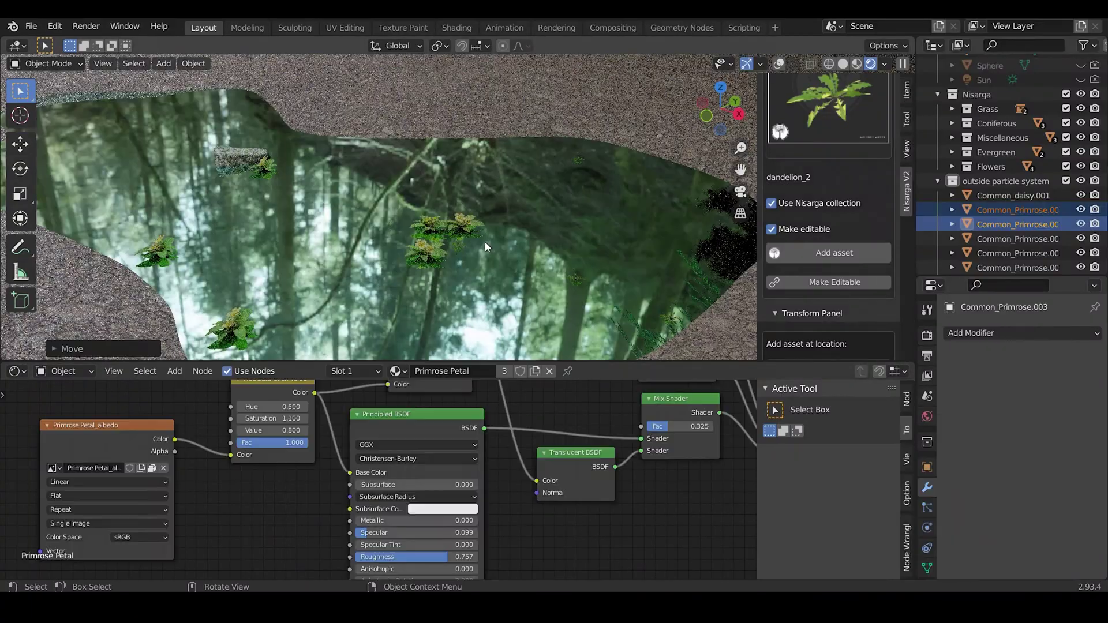
left_click(485, 245)
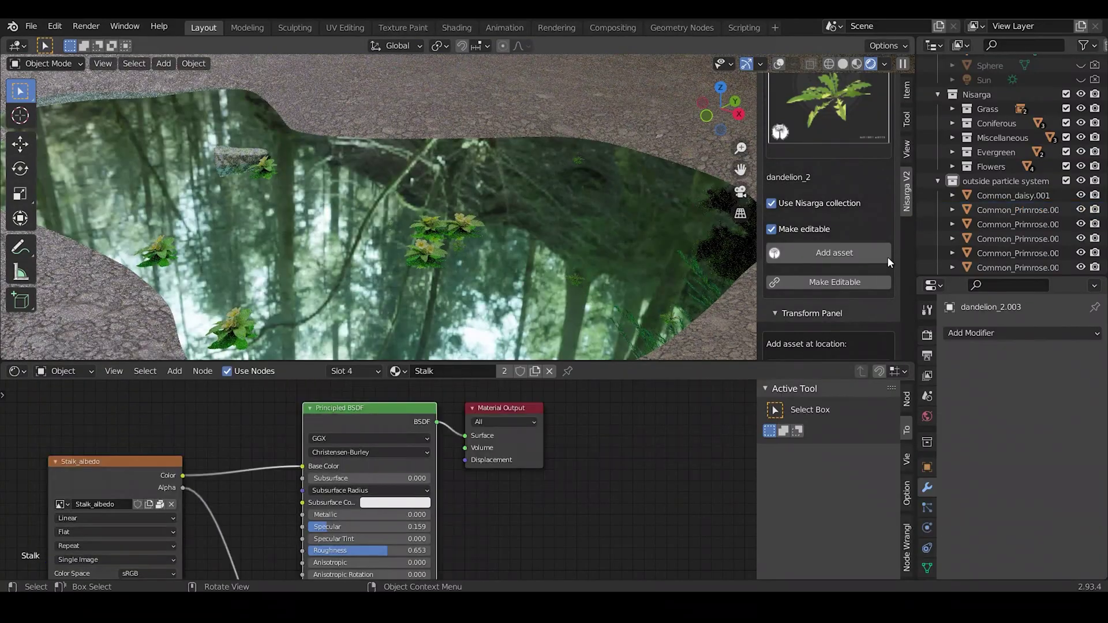
scroll(527, 230, "up", 3)
key("g")
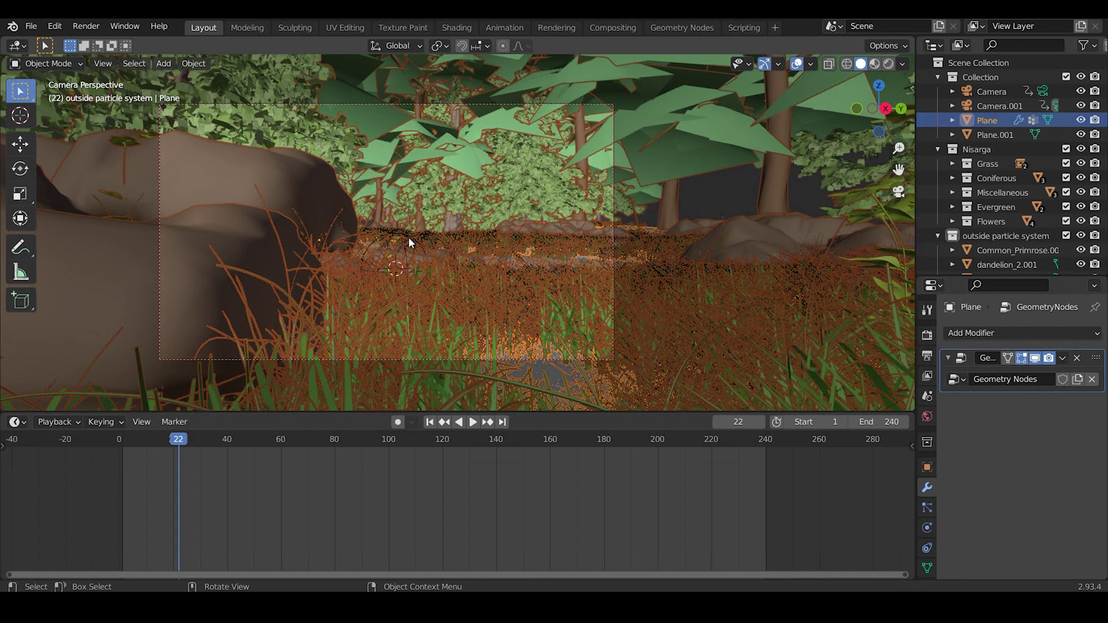
Select the Empty.001 object ahead of the camera, then select Camera.001 and open its camera data settings.
left_click(411, 242)
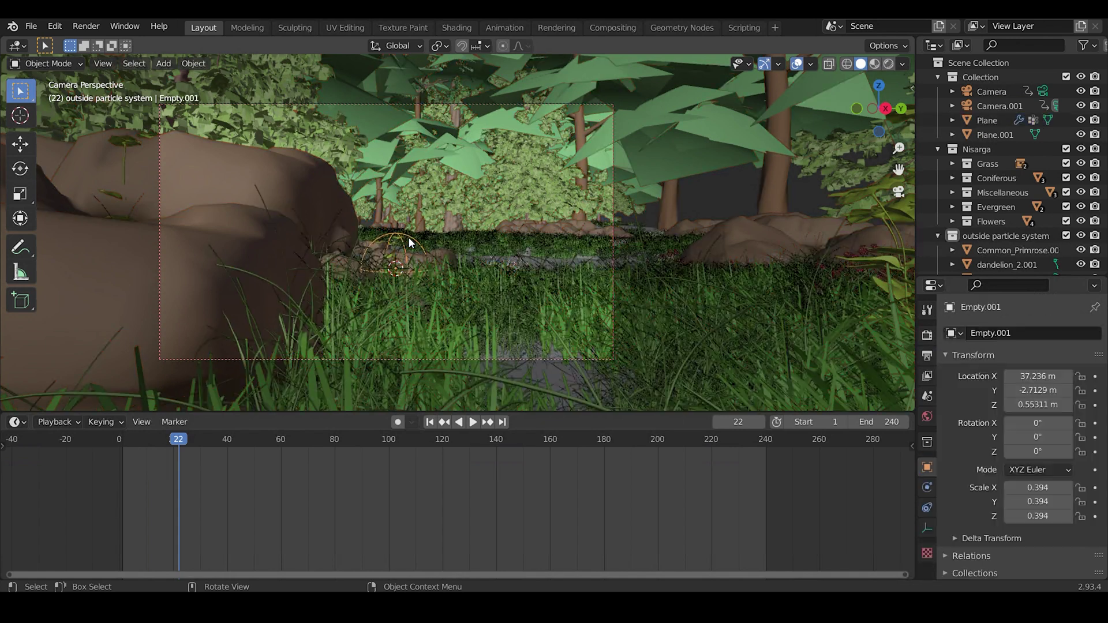
left_click(586, 107)
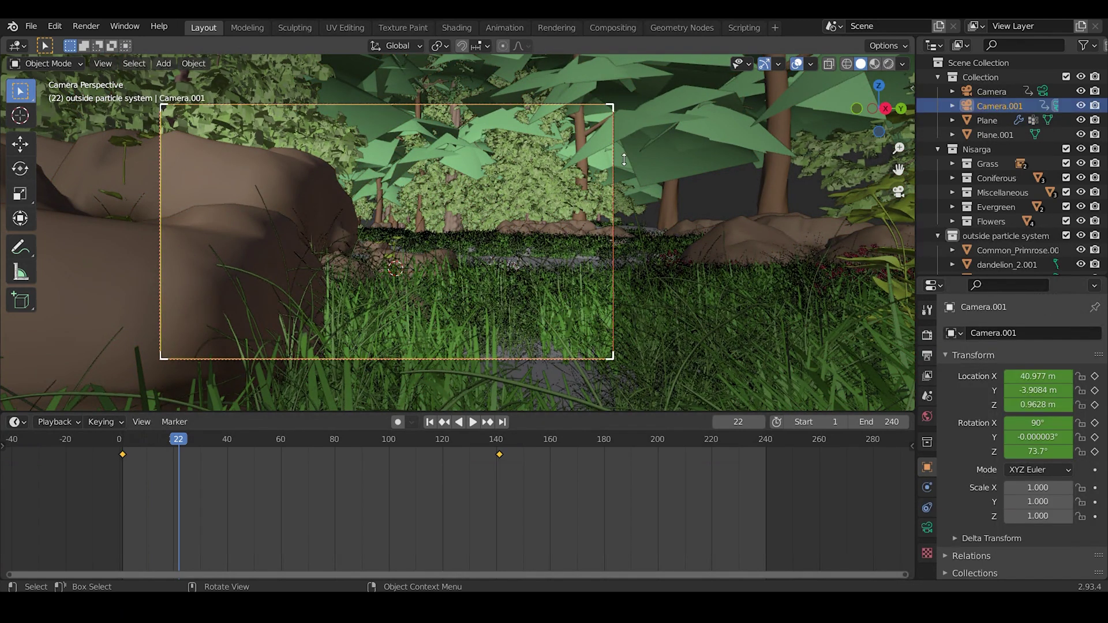
left_click(927, 528)
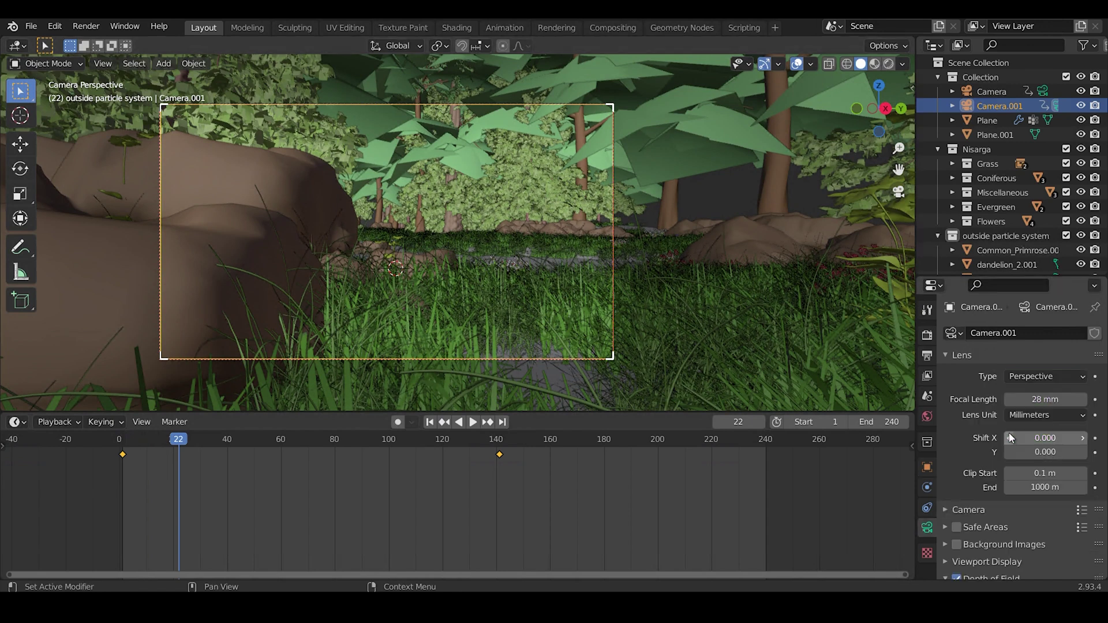
Set the depth of field F-Stop of the object named Camera to 2.8 at frame 120.
scroll(1011, 438, "down", 5)
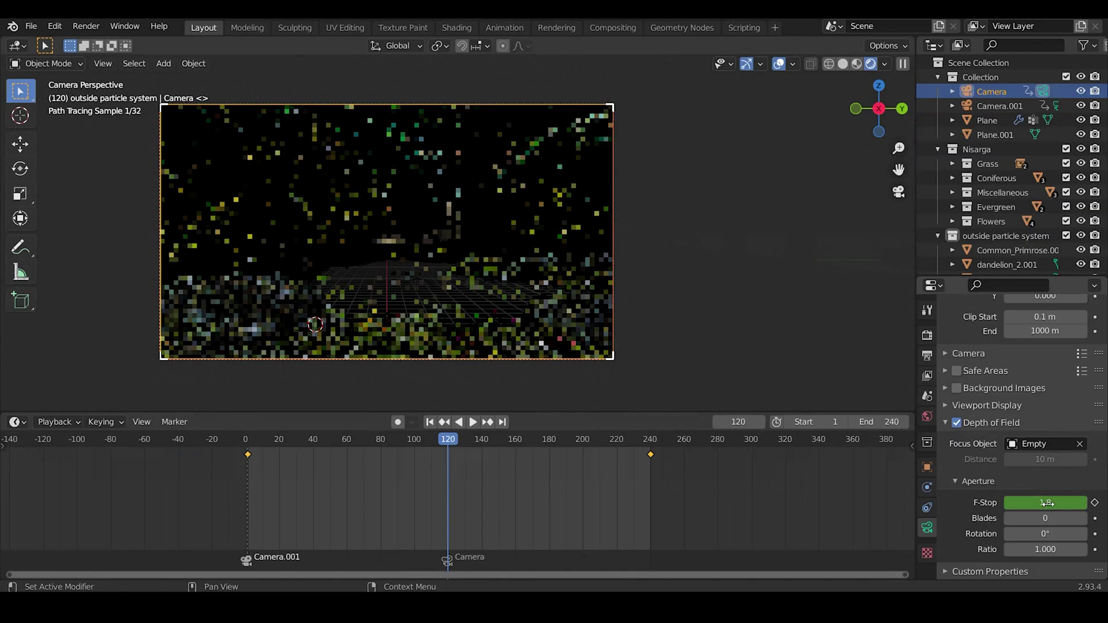
left_click(1047, 503)
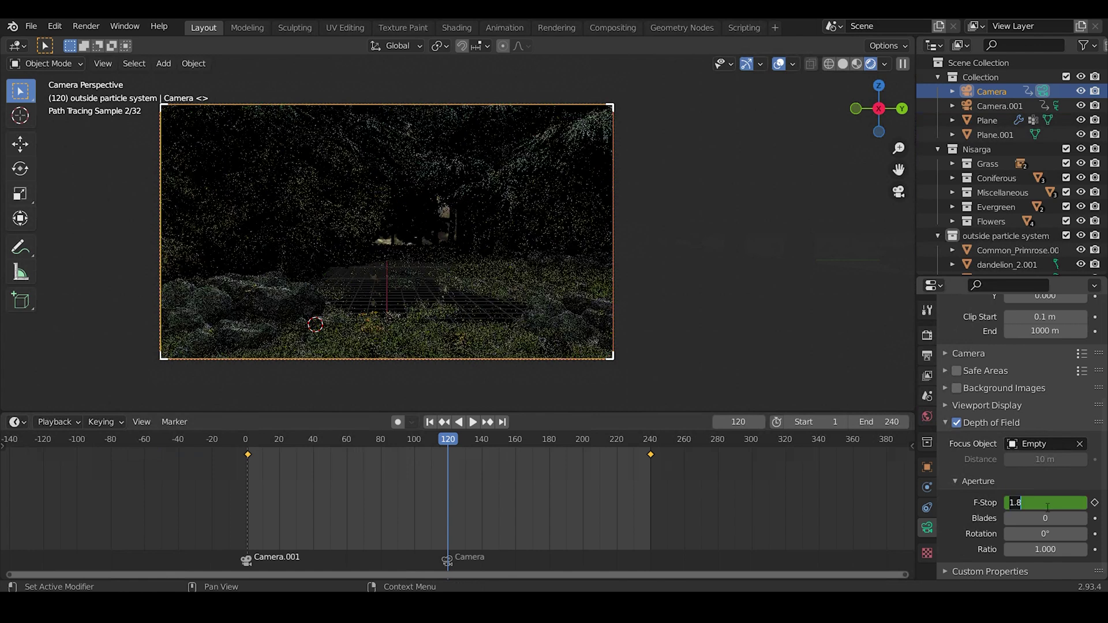
type("2.8")
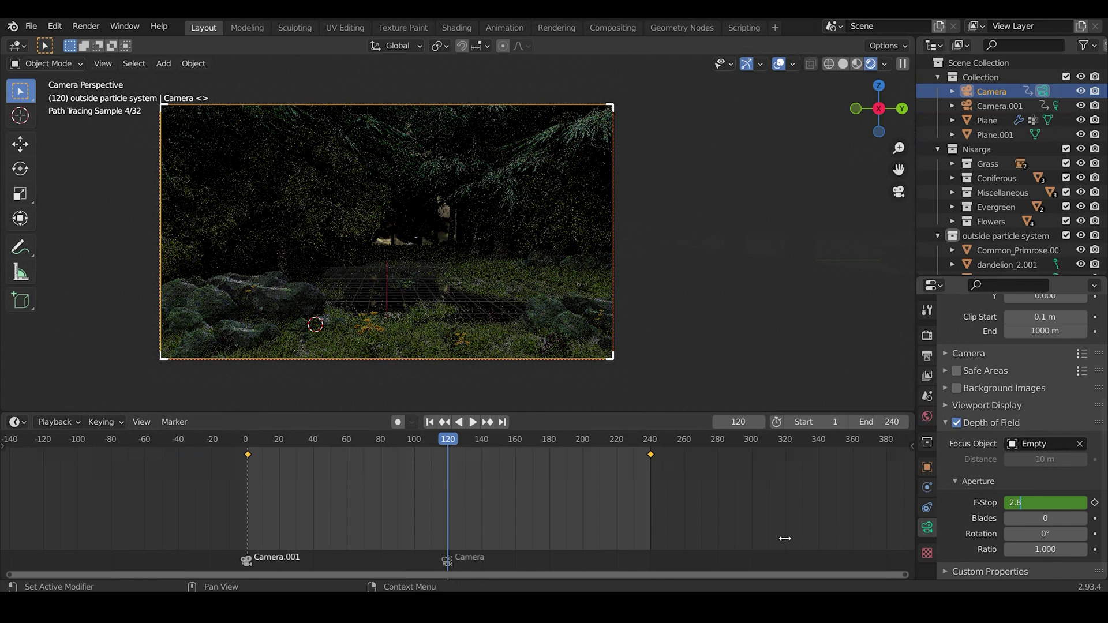
Select Camera.001 and preview its animated depth of field at frames 57 and 113.
left_click(1000, 106)
key("Down")
left_click(343, 439)
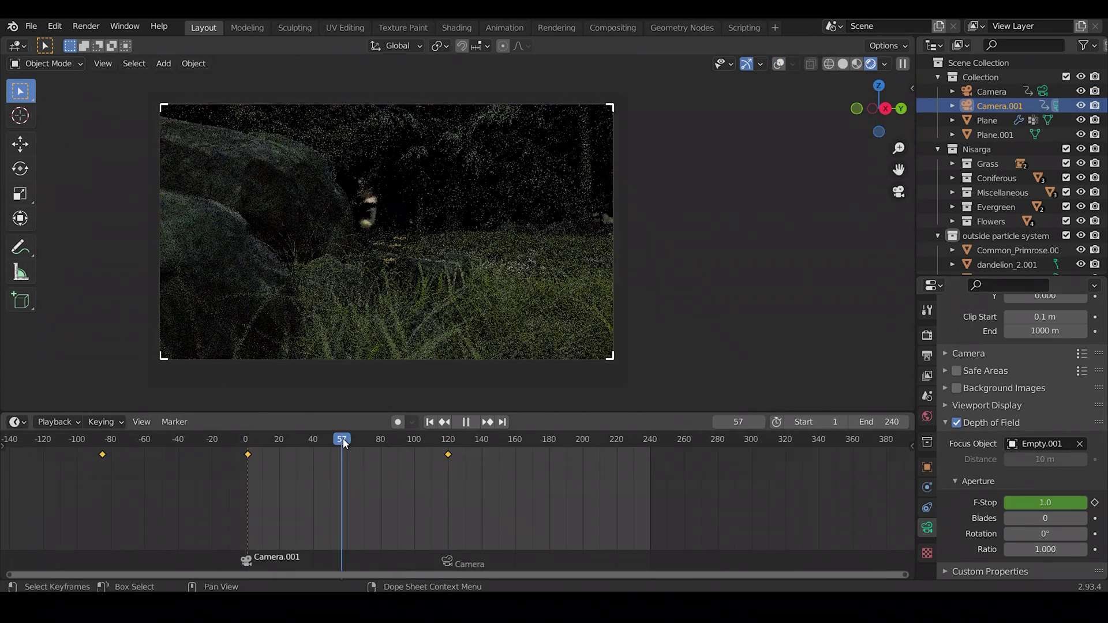
left_click(437, 439)
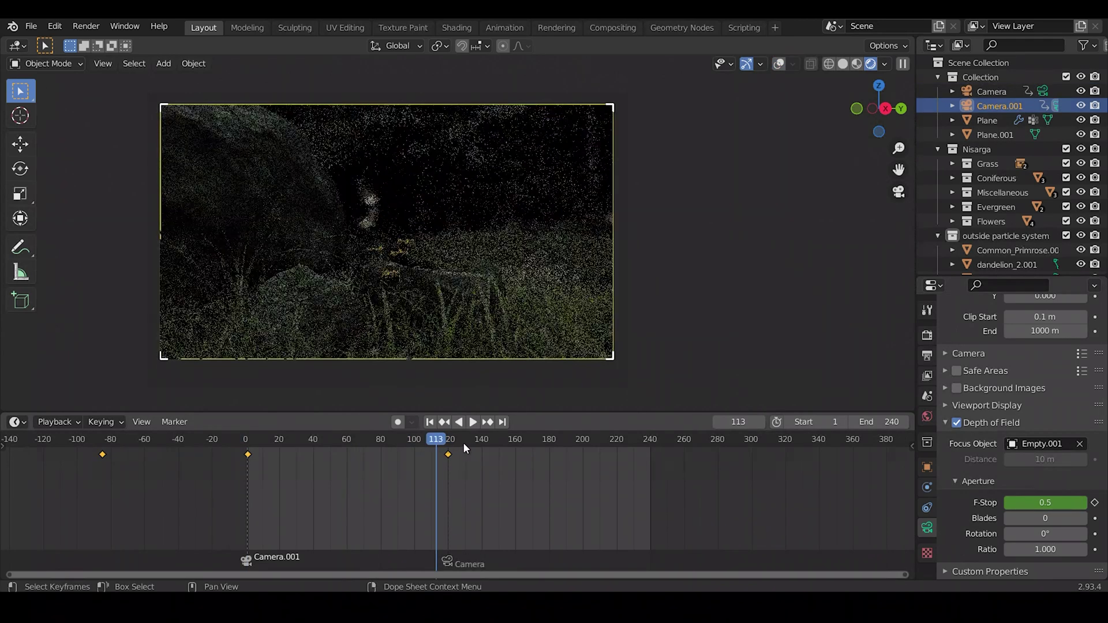